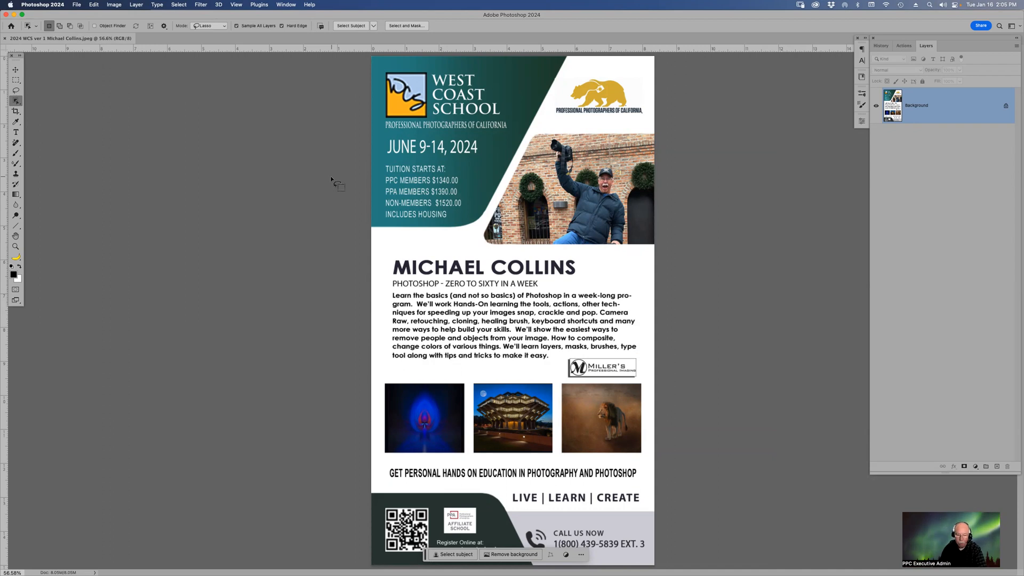
Step: Look over the lower half of the class flyer at 100% and close the flyer
key(super+1)
scroll(503, 382, down, 3)
scroll(503, 381, down, 2)
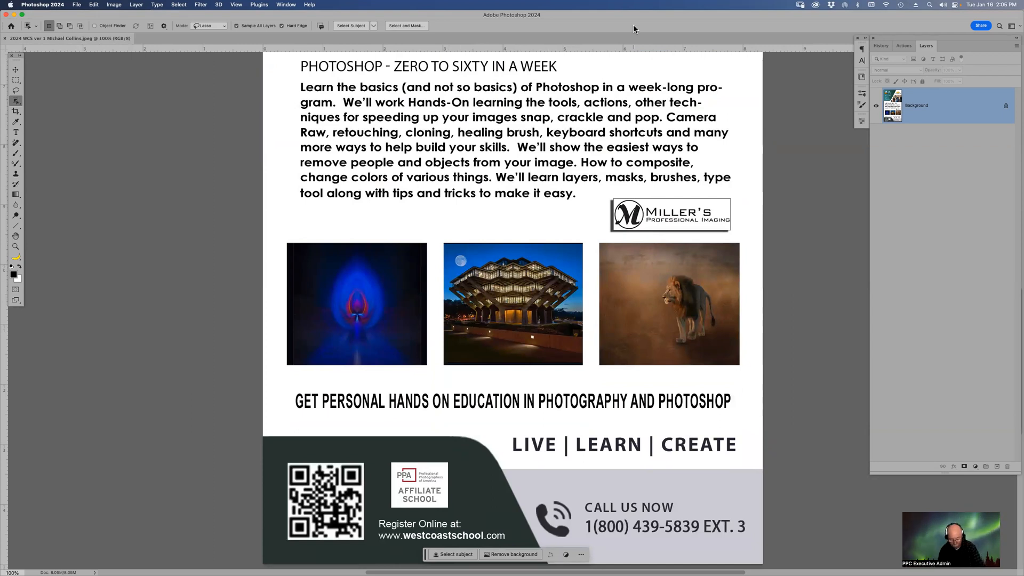
key(super+0)
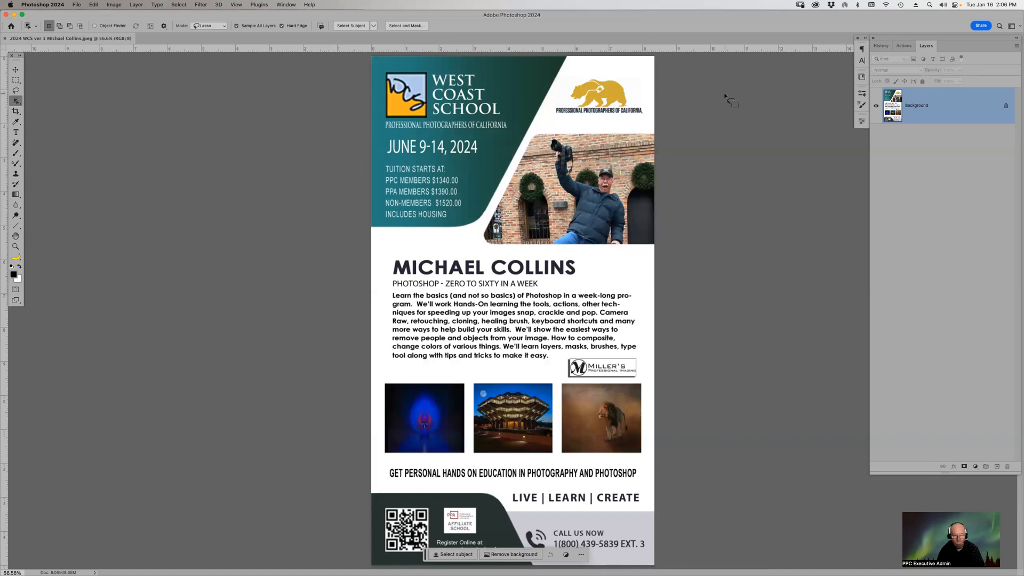
key(super+w)
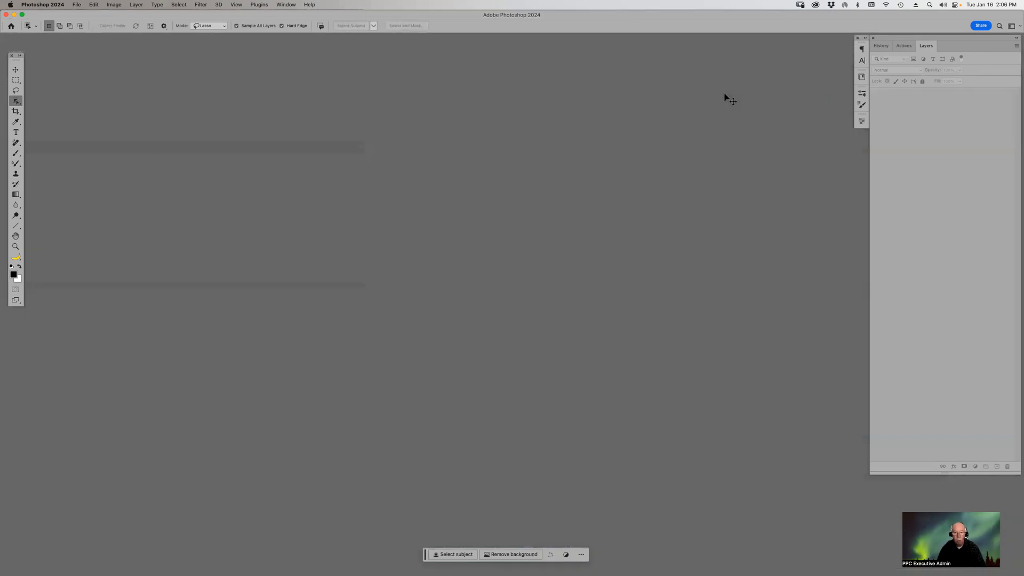
Step: Switch to Adobe Bridge and open the NEF portrait of the man in the blue shirt in Camera Raw
key(super+Tab)
key(super+Tab)
key(super+Tab)
key(super+Tab)
key(super+Tab)
key(super+Tab)
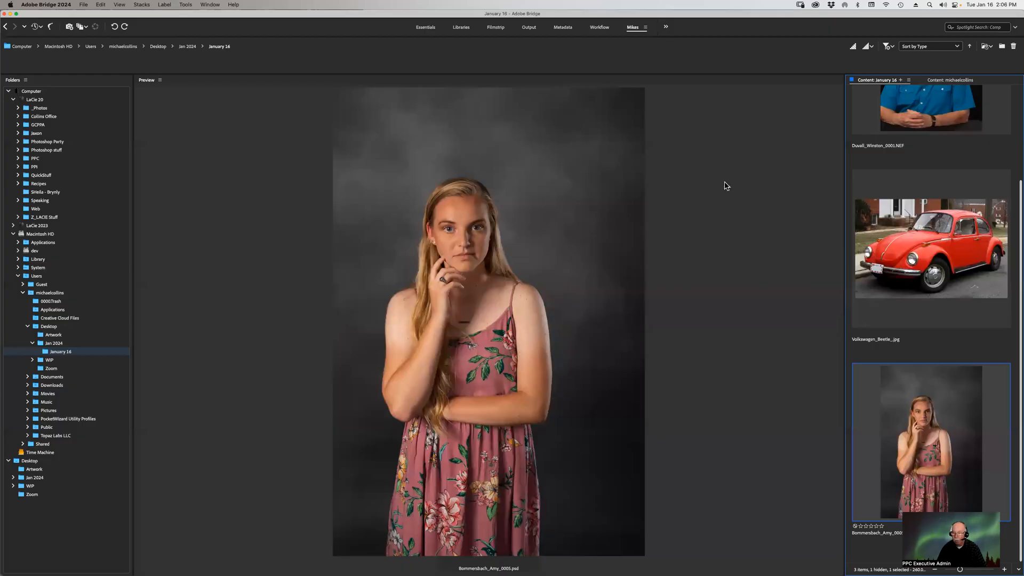
scroll(907, 174, up, 2)
click(914, 177)
double_click(913, 174)
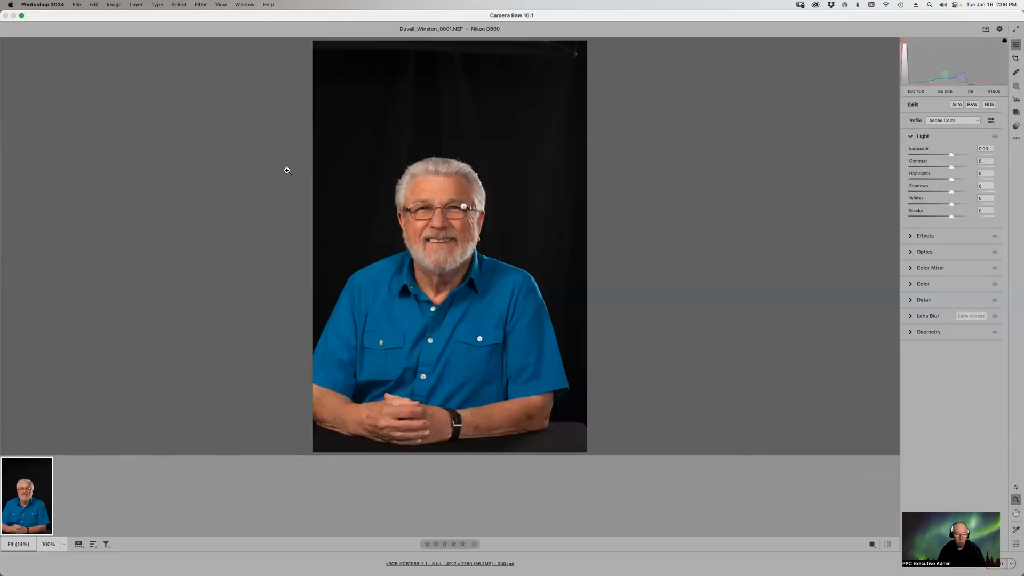
drag(377, 278, 354, 248)
key(h)
drag(597, 343, 503, 110)
key(z)
alt+click(486, 234)
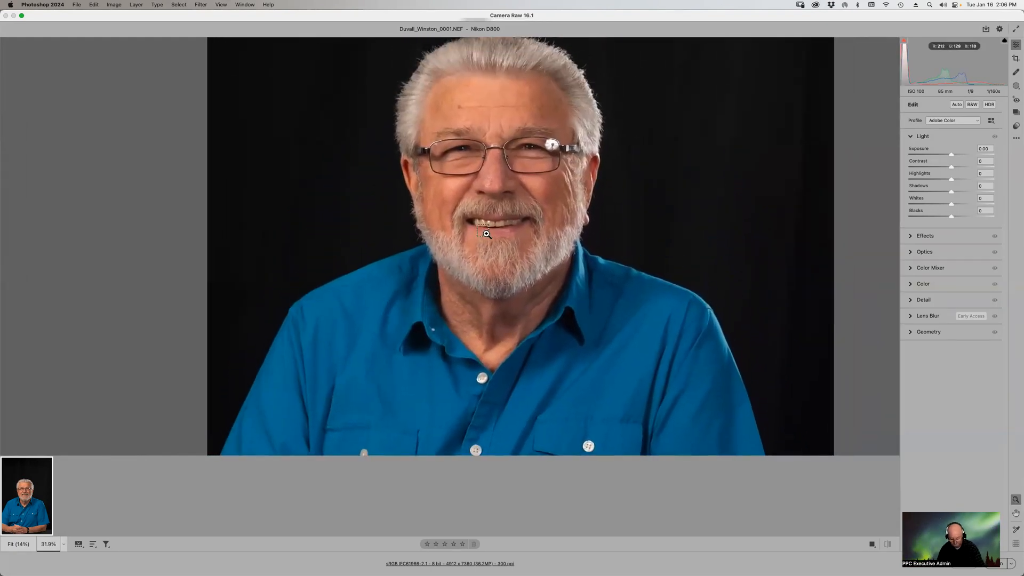
alt+click(486, 234)
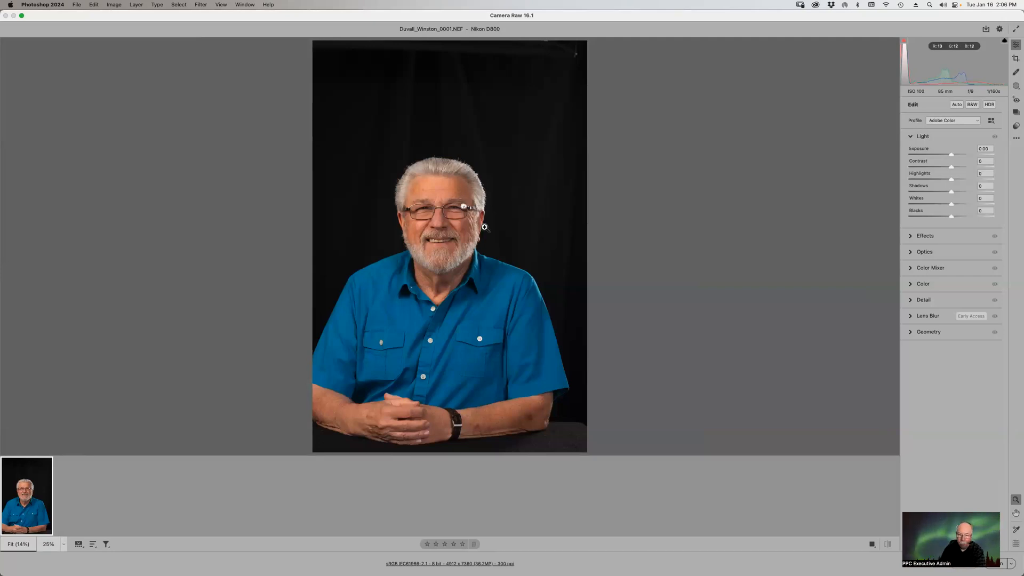
Step: Try a People mask covering the entire Person 1 and delete that mask
click(912, 138)
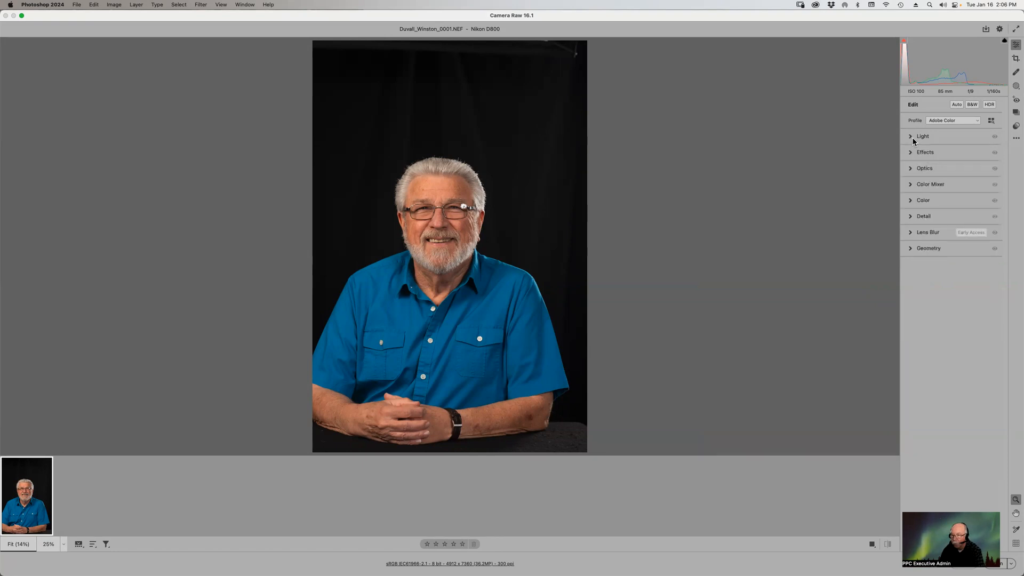
click(1016, 86)
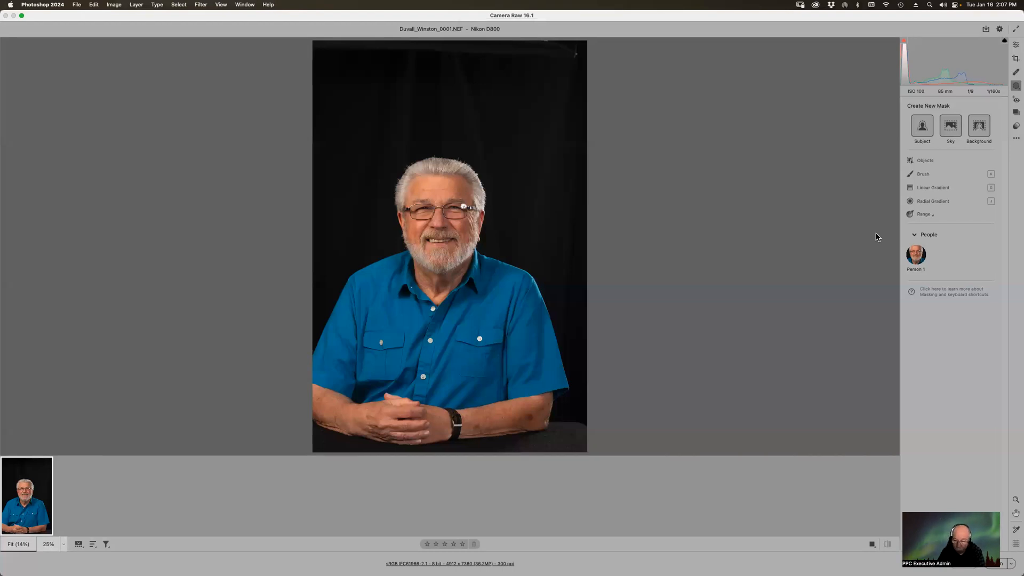
click(919, 258)
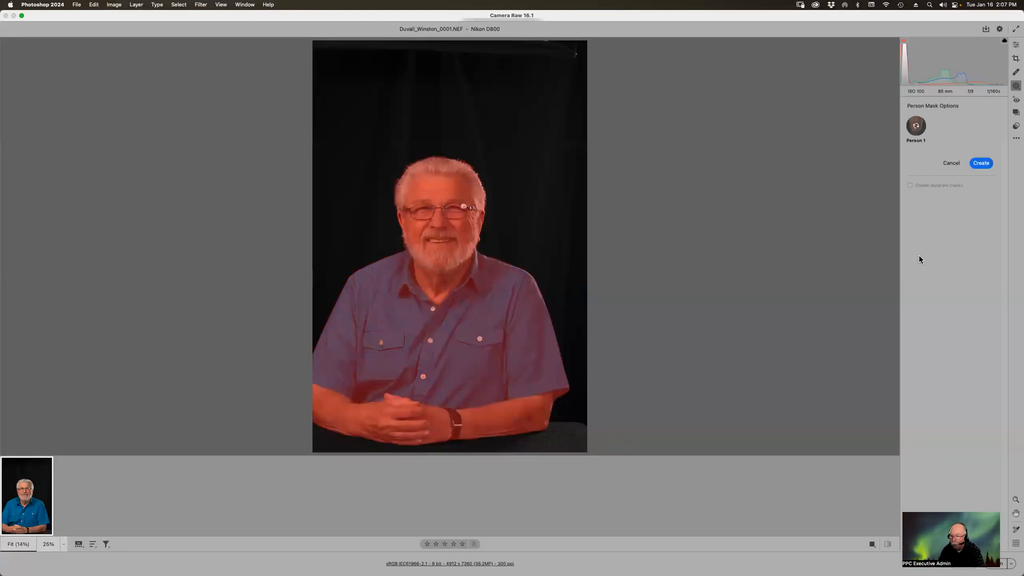
click(981, 163)
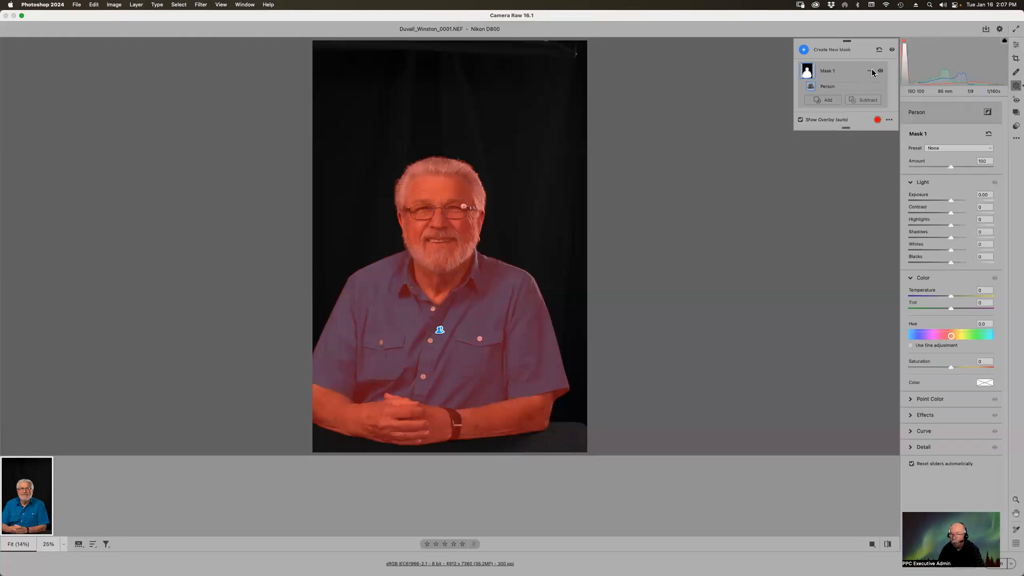
click(870, 71)
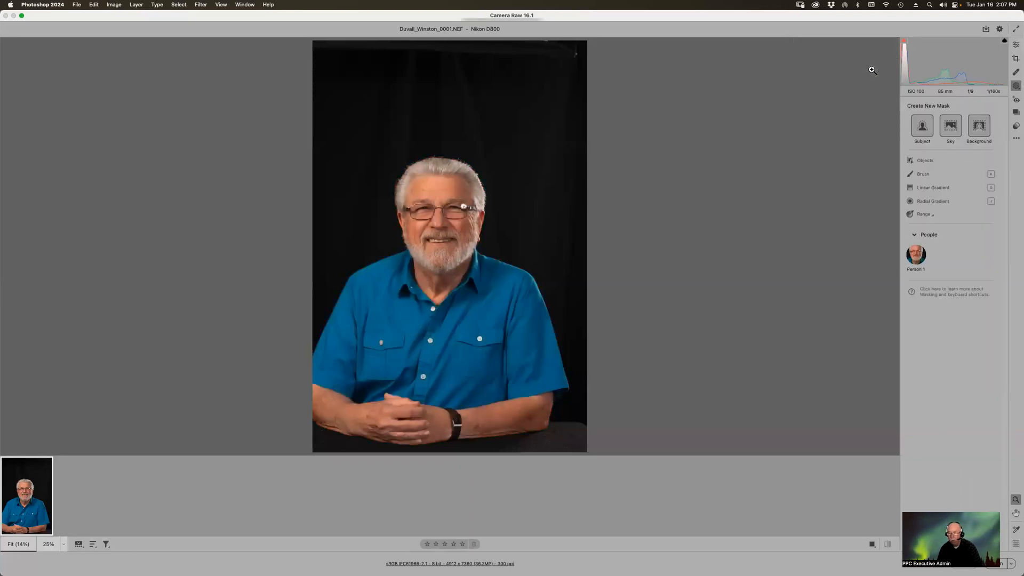
Step: Create a People mask for Person 1 that covers only Clothes
click(917, 255)
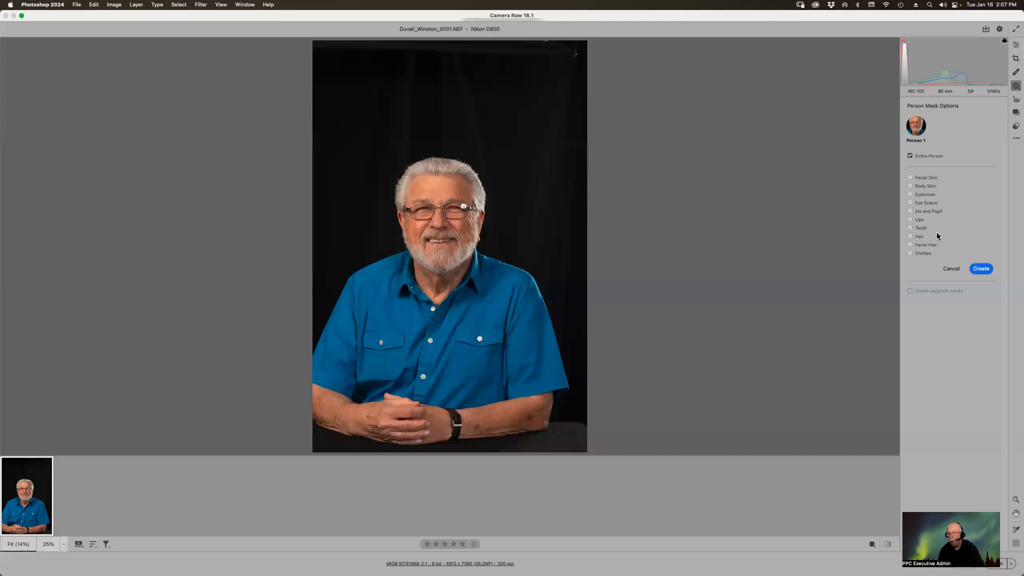
click(910, 253)
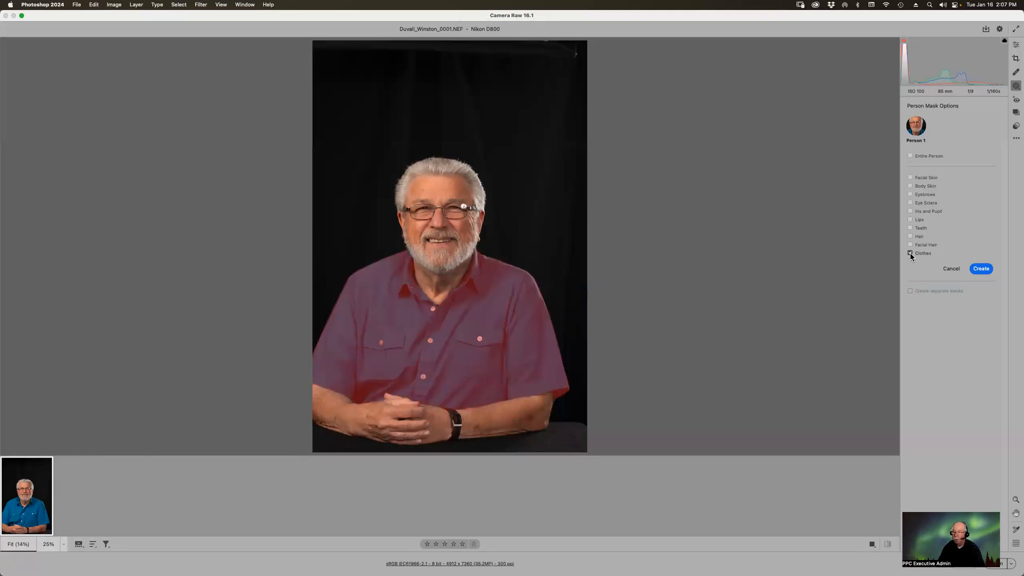
click(981, 269)
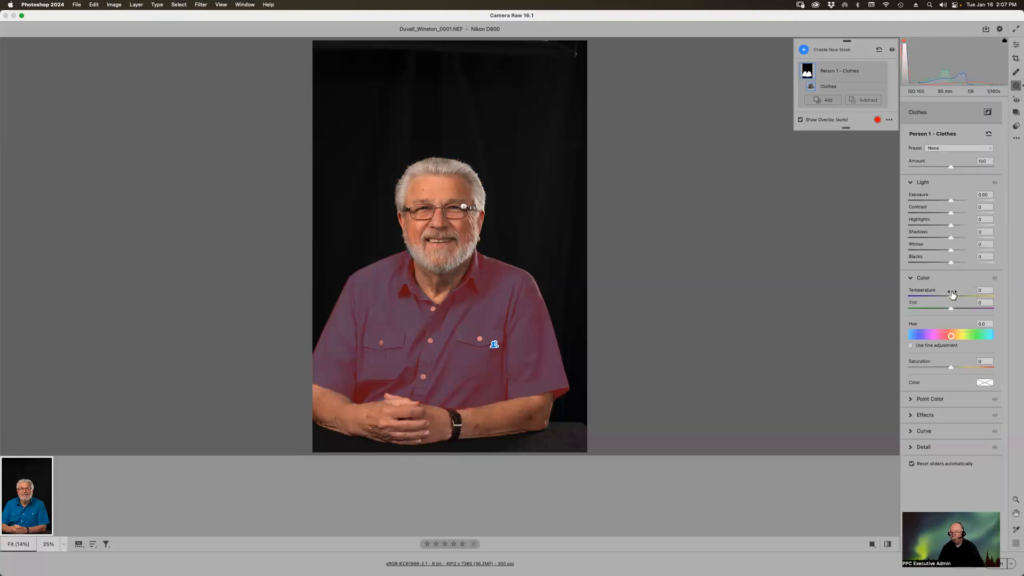
Step: Try hue shifts of -36.1, -180.0, +117.3 and +14.6 on the clothes mask and undo them all
click(951, 334)
drag(951, 333, 942, 336)
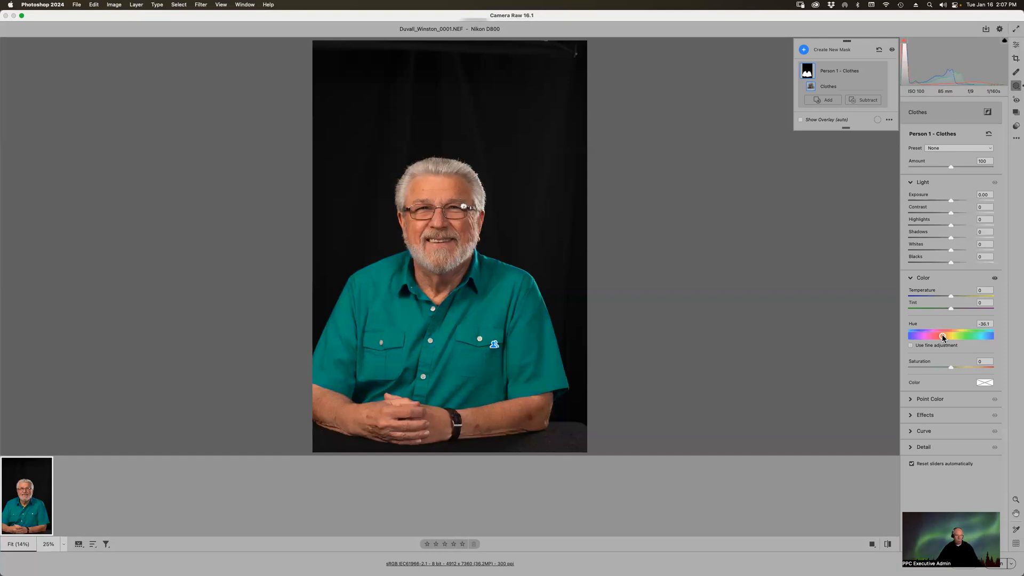
drag(943, 337, 906, 338)
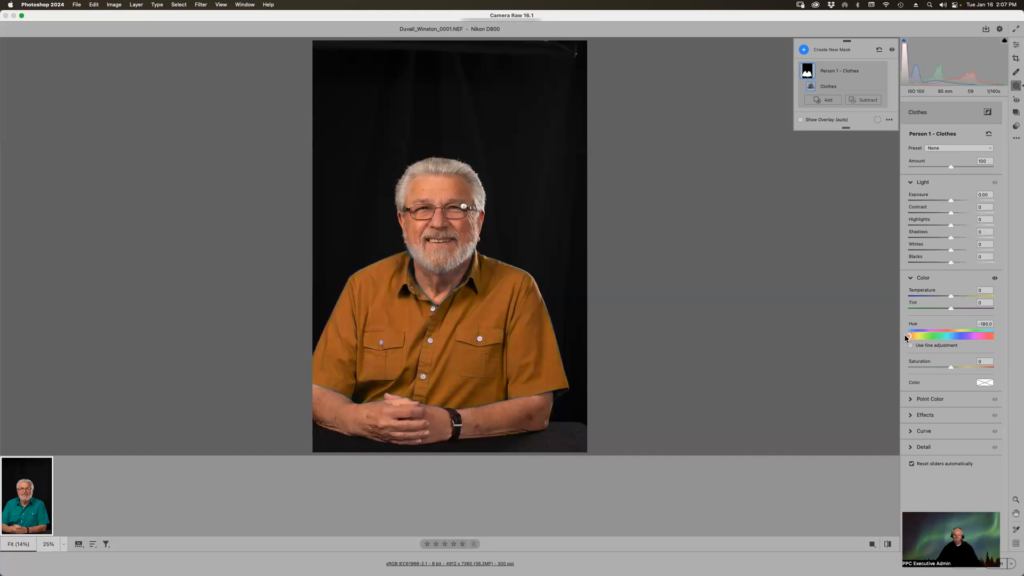
drag(904, 338, 979, 338)
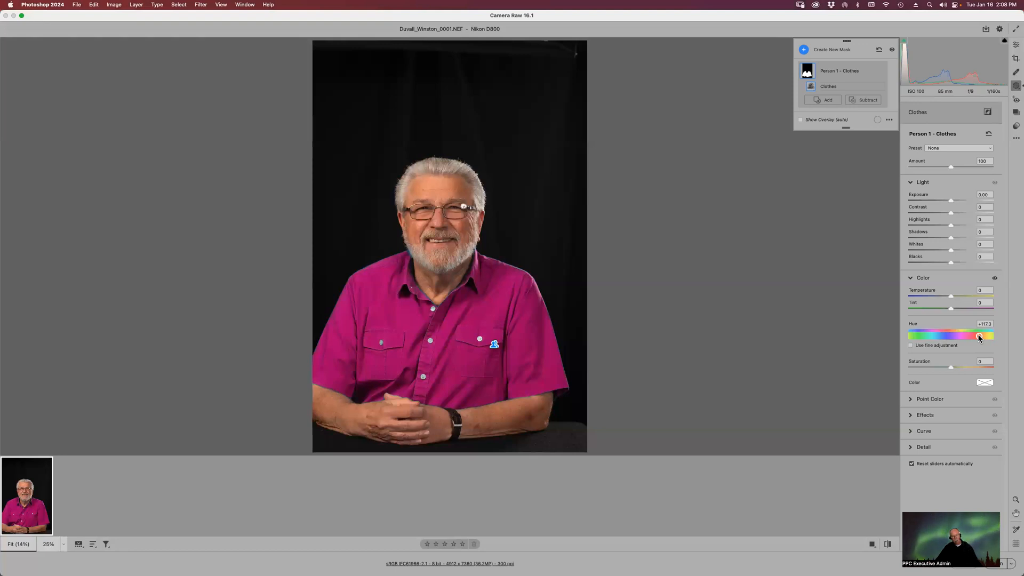
drag(979, 337, 955, 338)
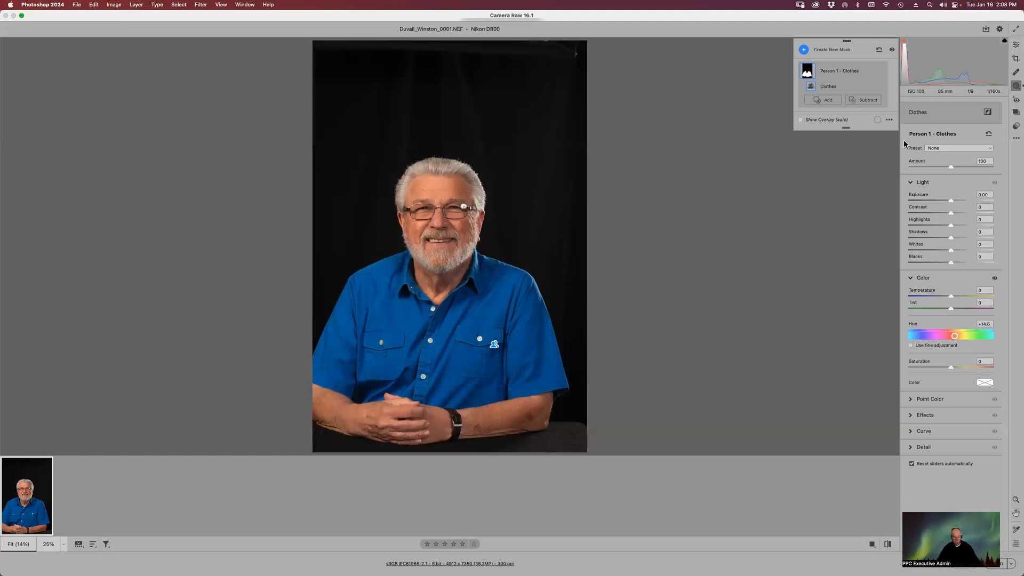
key(super+z)
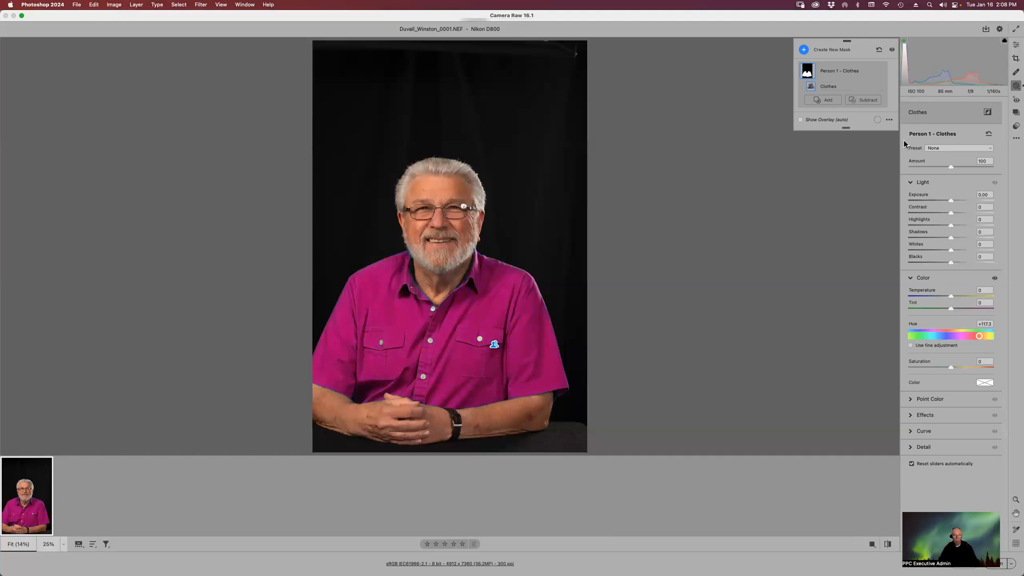
key(super+z)
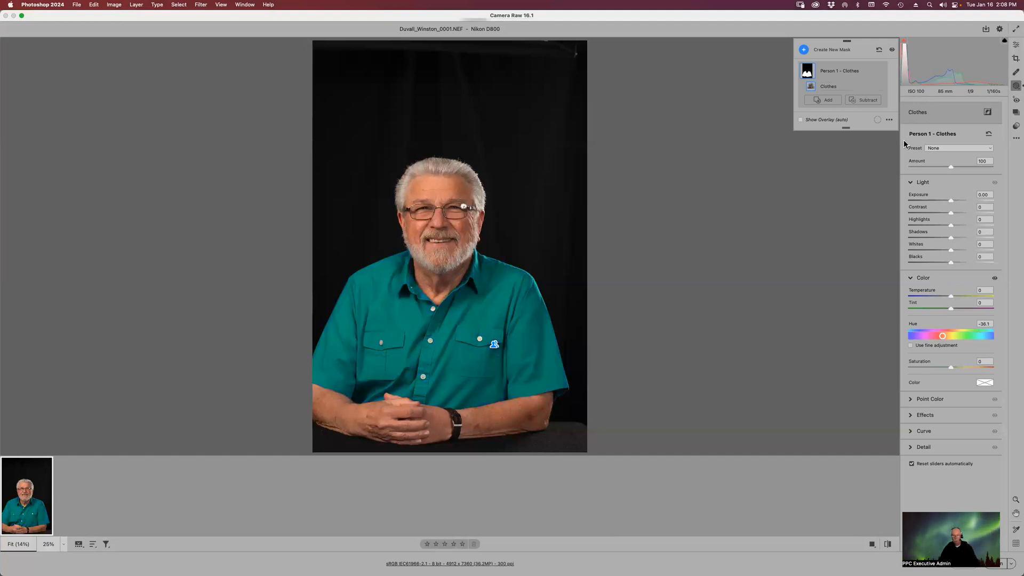
key(super+z)
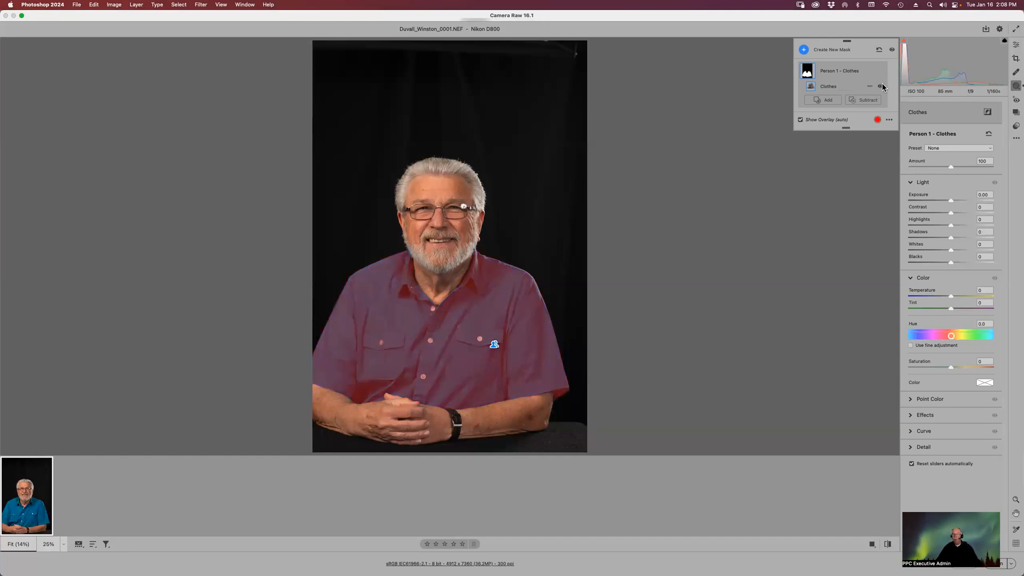
Step: Open the raw portrait in Photoshop with the shirt's original color
click(915, 495)
key(e)
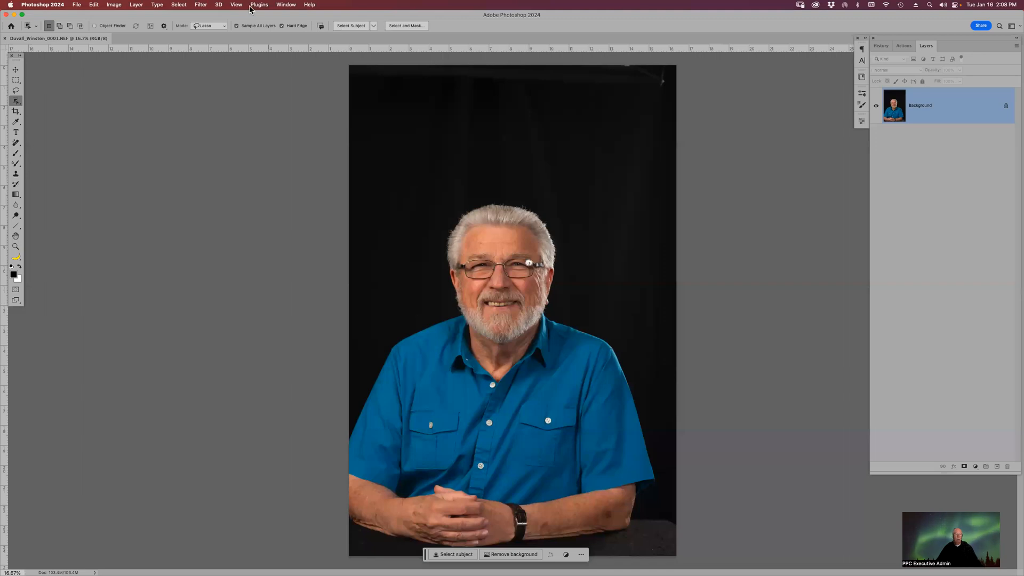
Step: Start the Camera Raw Filter on the Background layer and create a Person 1 mask covering only Clothes
click(203, 5)
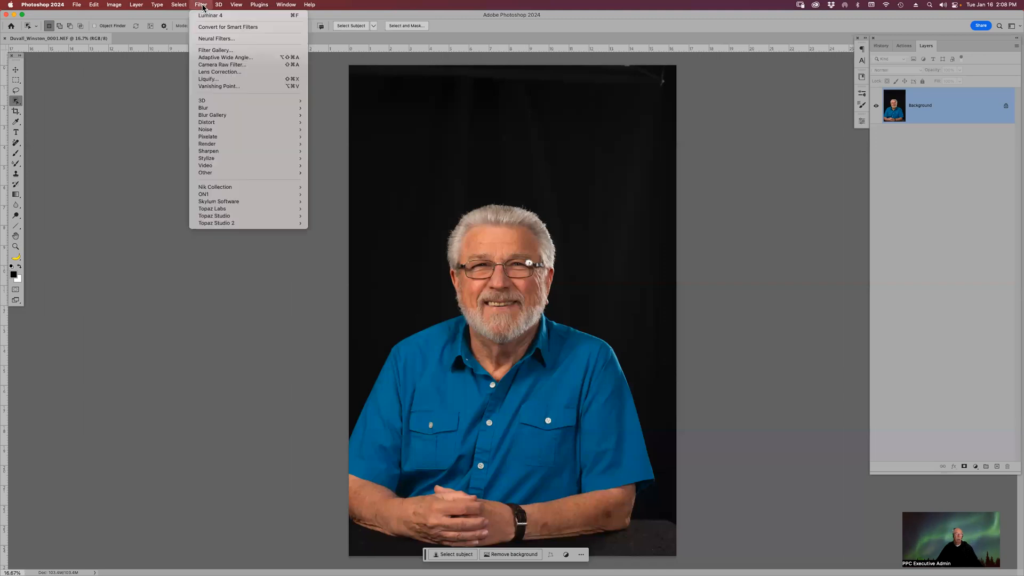
click(217, 65)
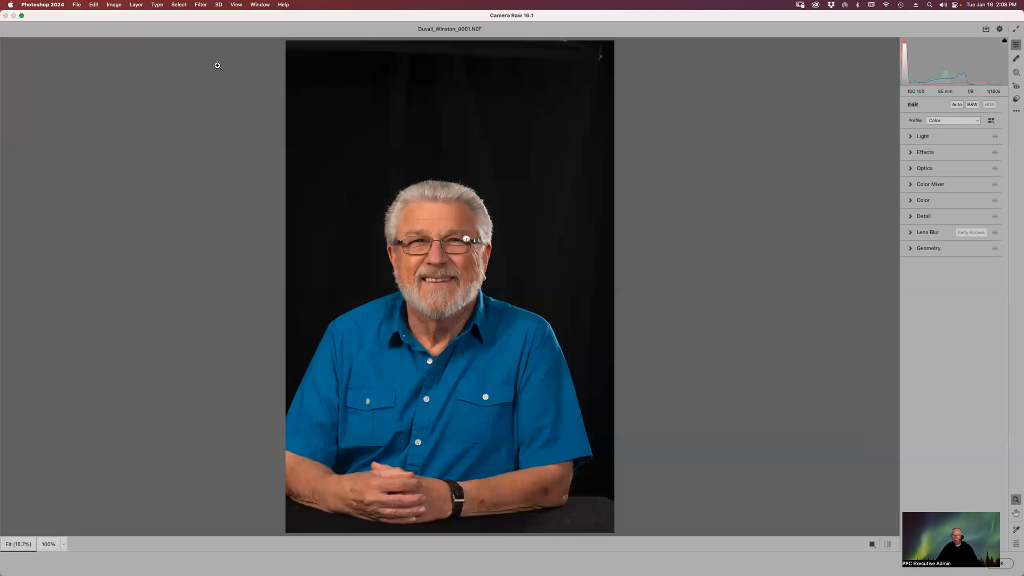
click(1016, 72)
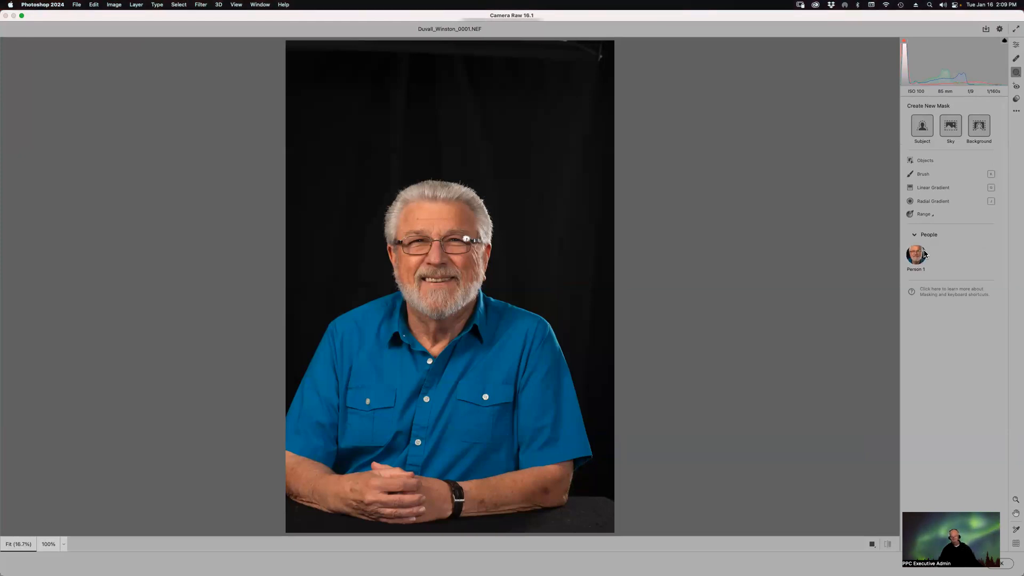
click(917, 255)
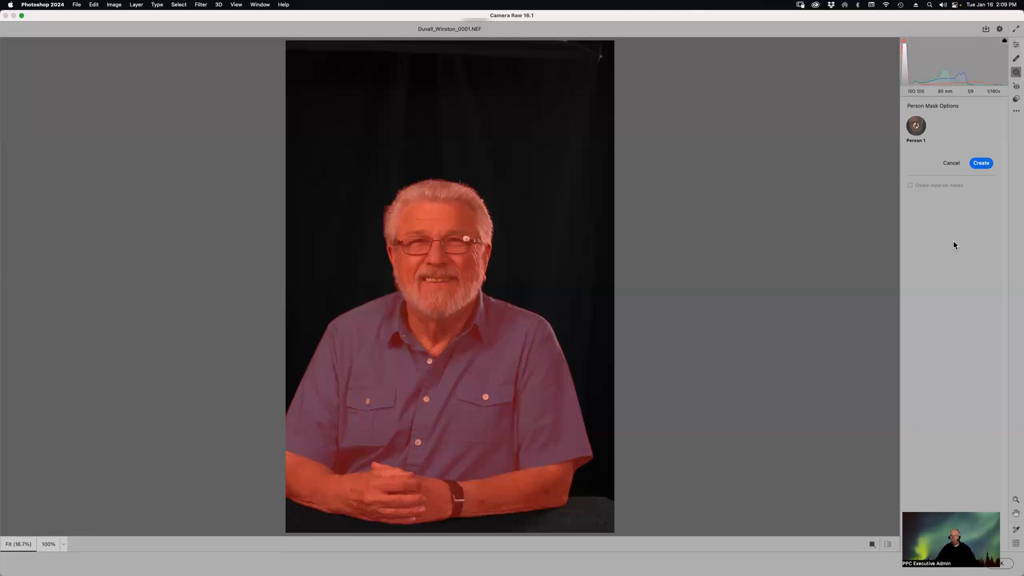
click(924, 253)
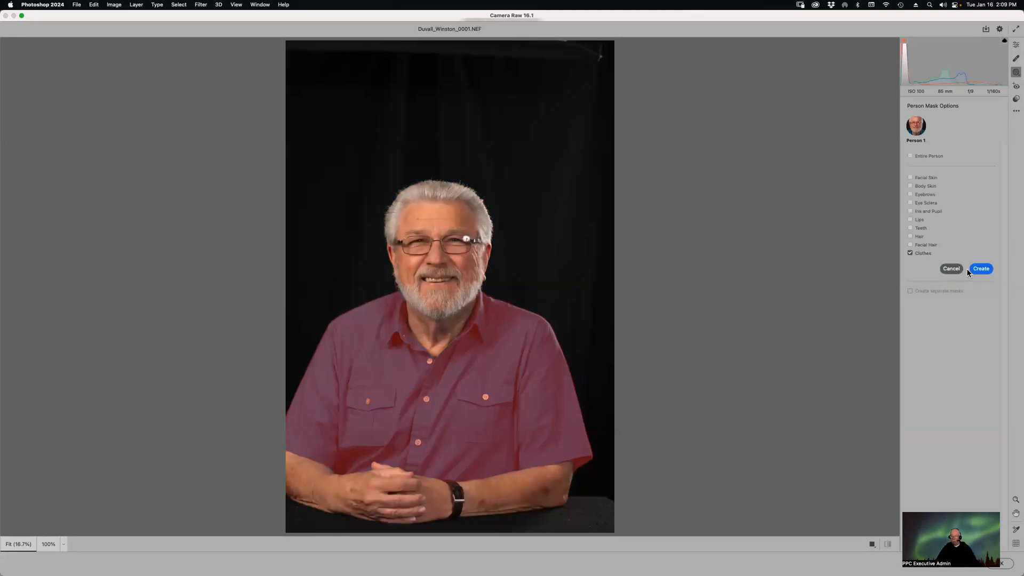
click(982, 268)
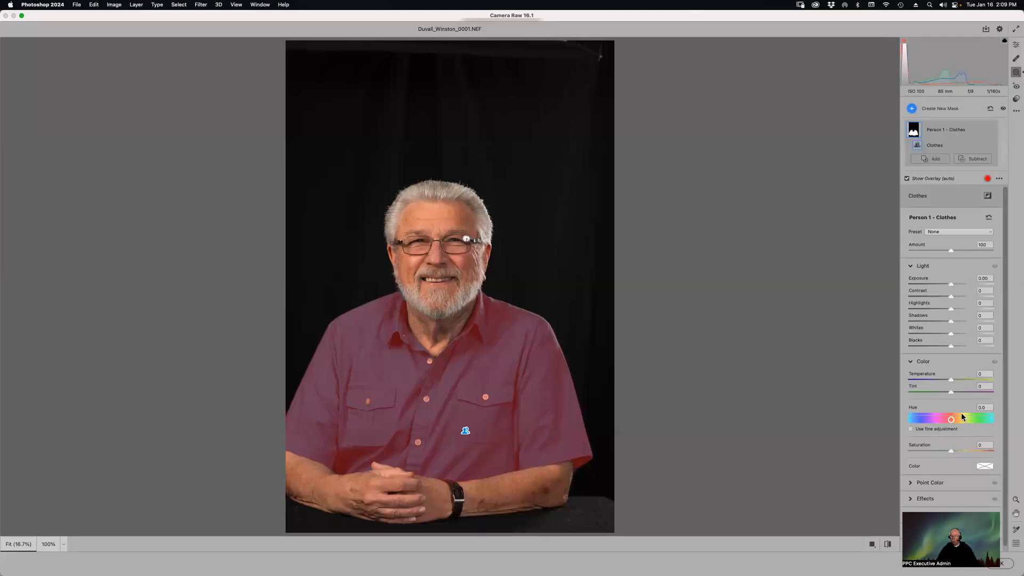
Step: Shift the clothes mask's hue to +62.4, try a tint shift and reset it to 0, and apply the filter
drag(951, 419, 966, 419)
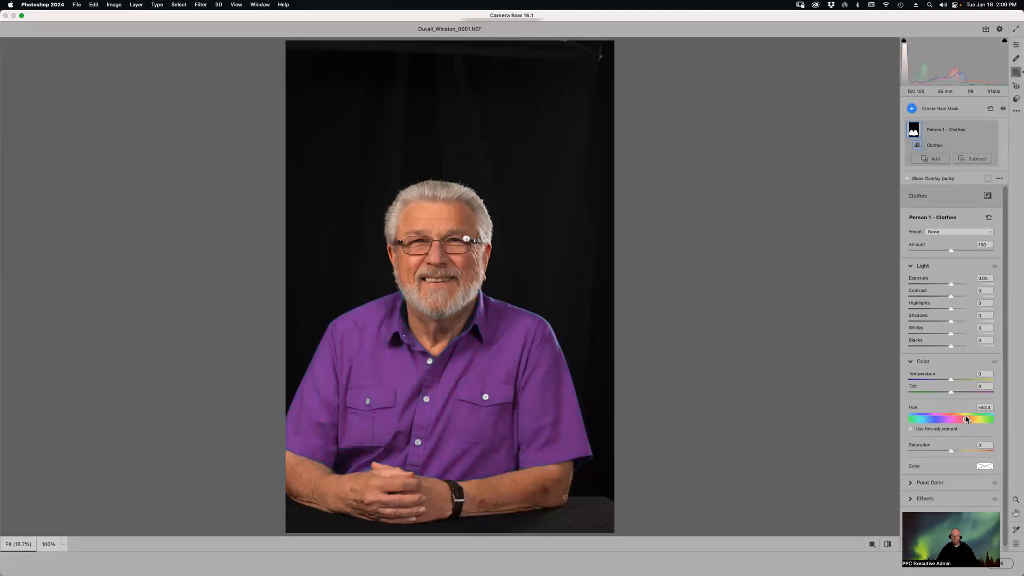
mouse_move(952, 380)
mouse_down()
mouse_move(970, 382)
mouse_move(911, 382)
mouse_move(950, 384)
mouse_up()
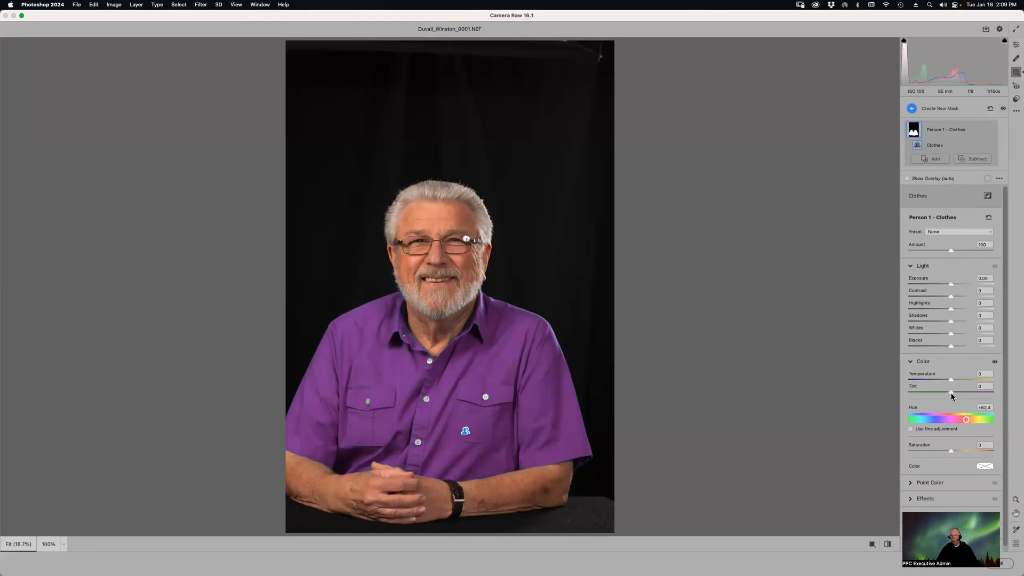
mouse_move(949, 393)
mouse_down()
mouse_move(907, 393)
mouse_move(953, 392)
mouse_up()
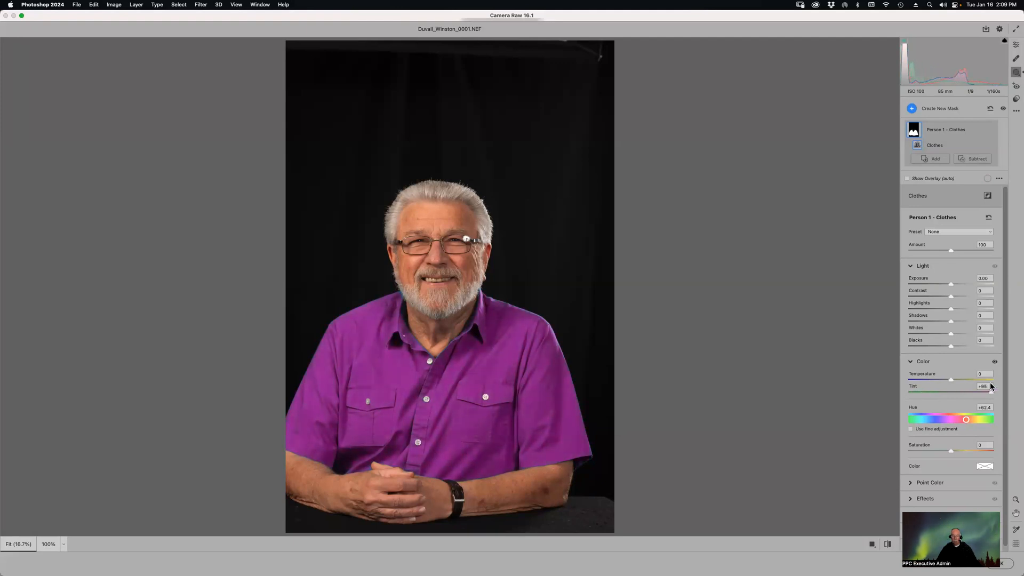
double_click(953, 393)
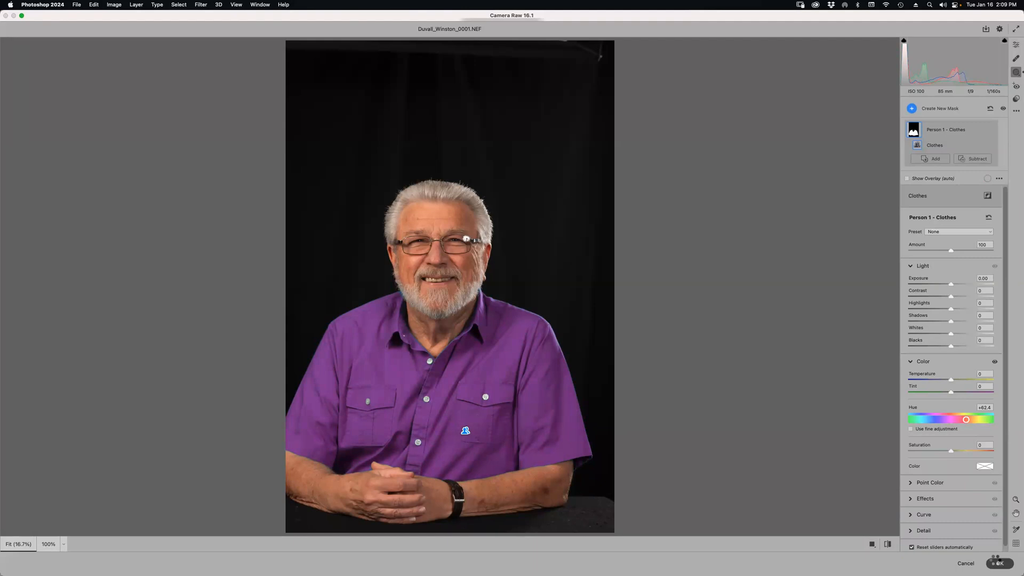
click(998, 562)
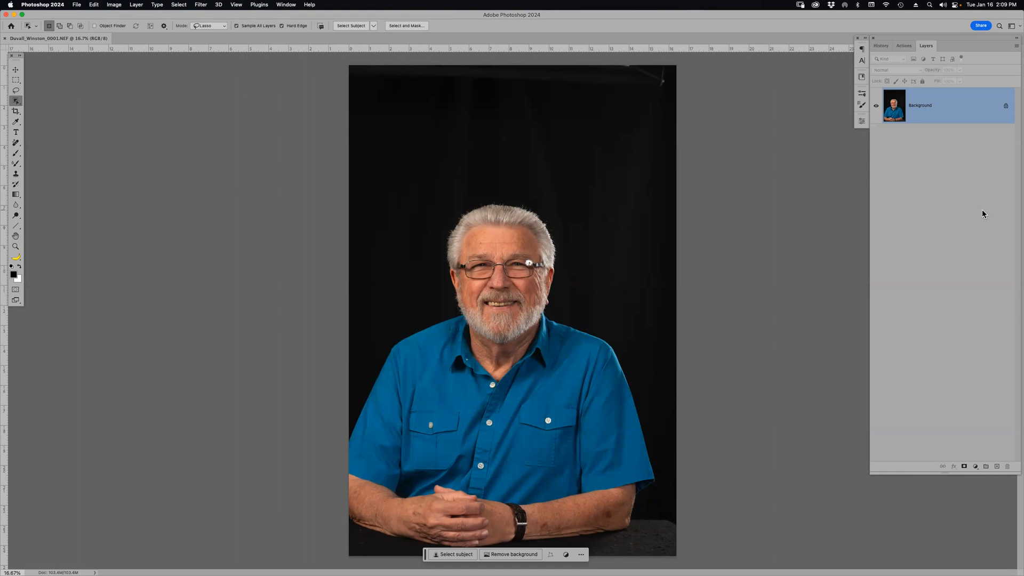
Step: Duplicate the Background layer
key(super+j)
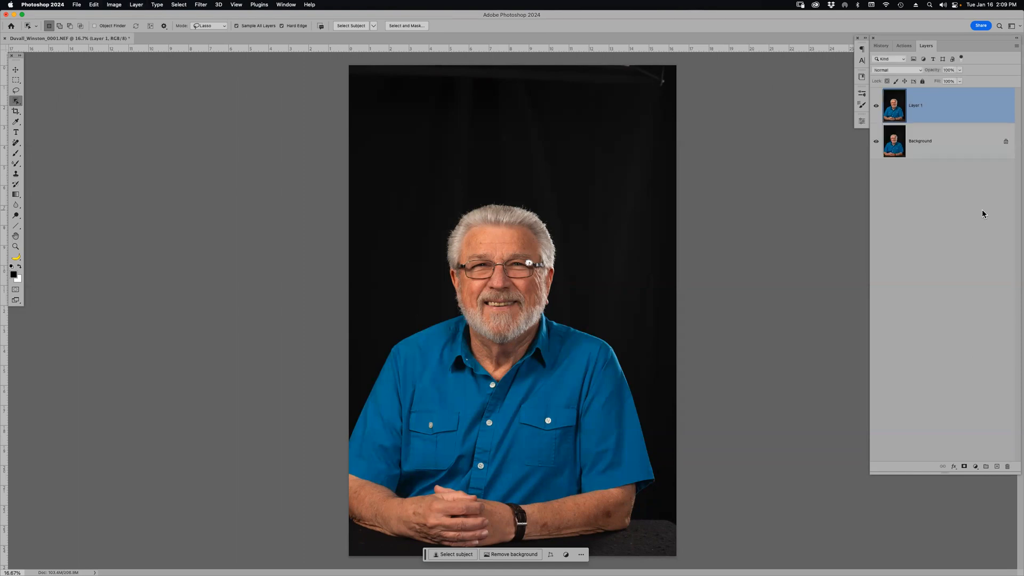
Step: Convert Layer 1 to a smart object
click(201, 5)
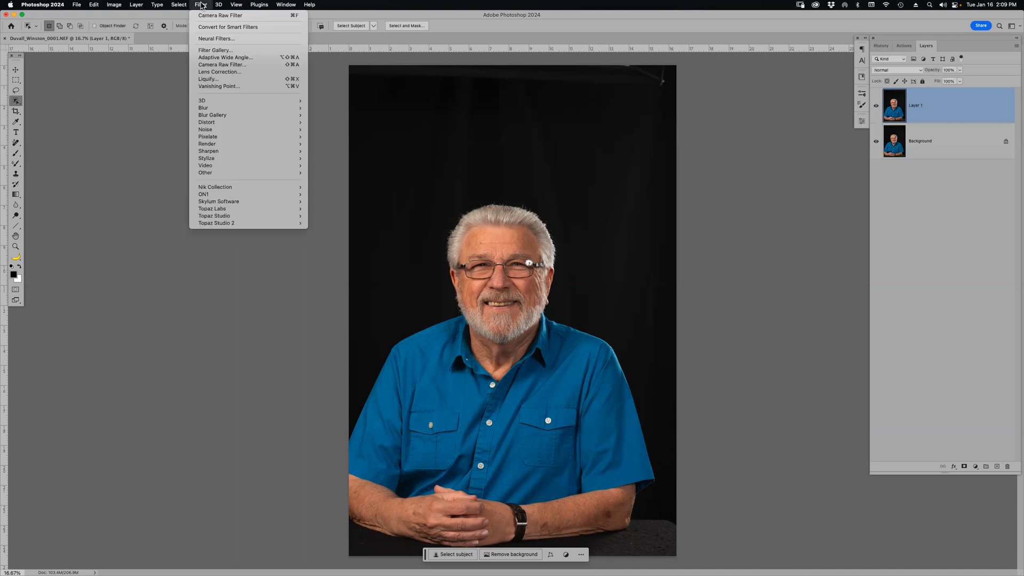
click(217, 27)
click(1016, 48)
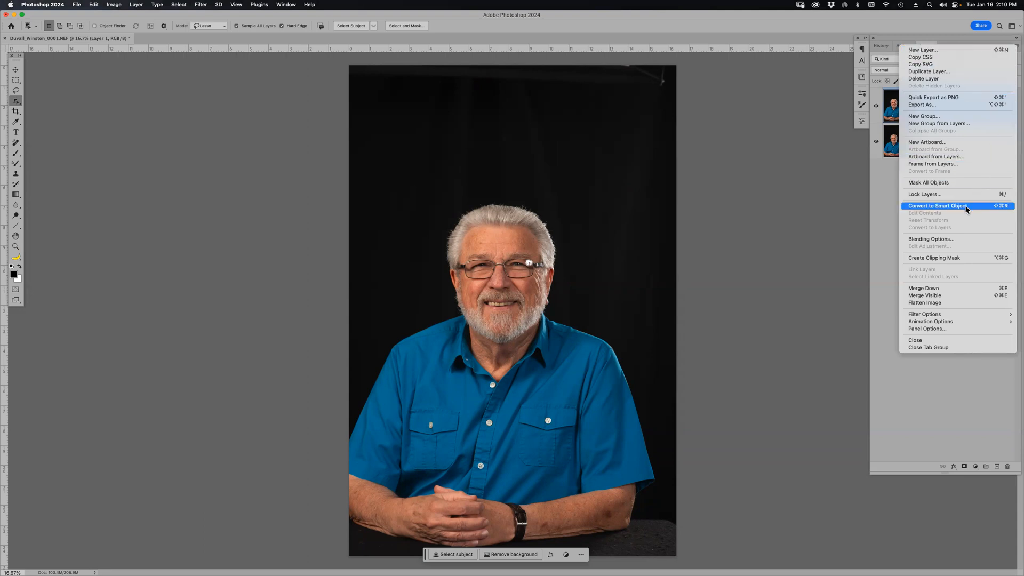
click(967, 209)
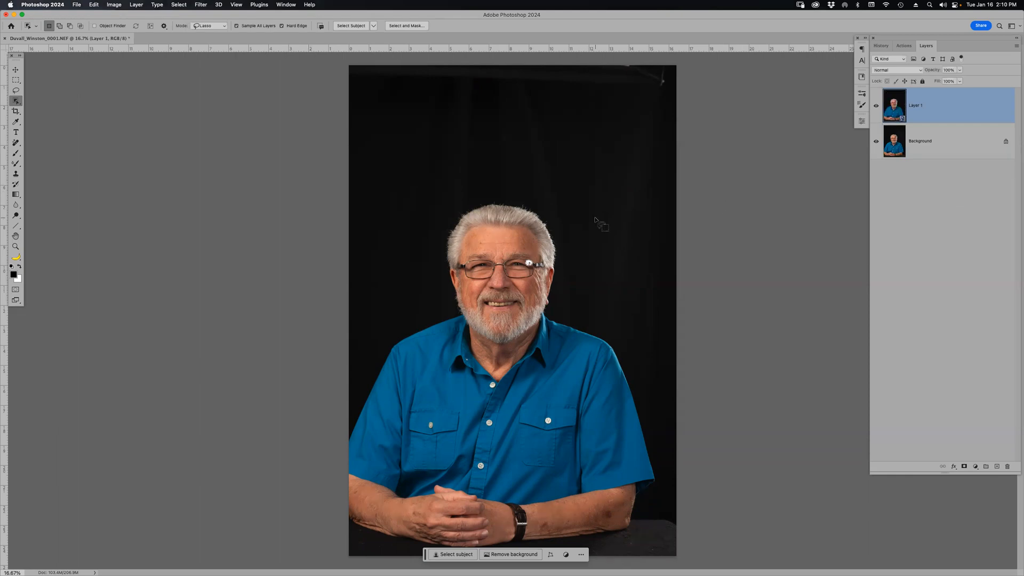
Step: Apply the Camera Raw Filter to the Layer 1 smart object with a Person 1 Clothes mask whose hue is shifted to -106.6
click(202, 4)
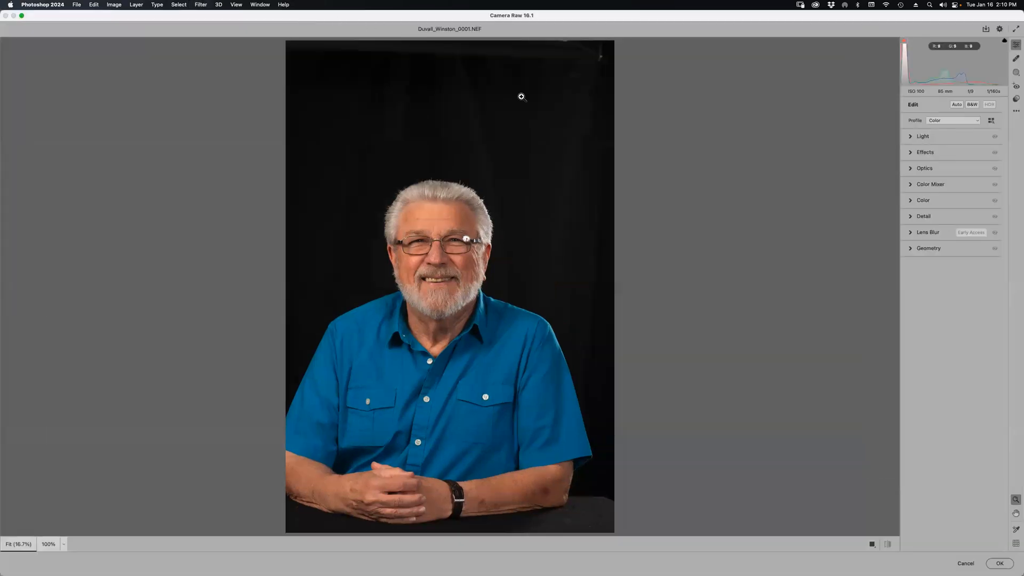
click(1016, 72)
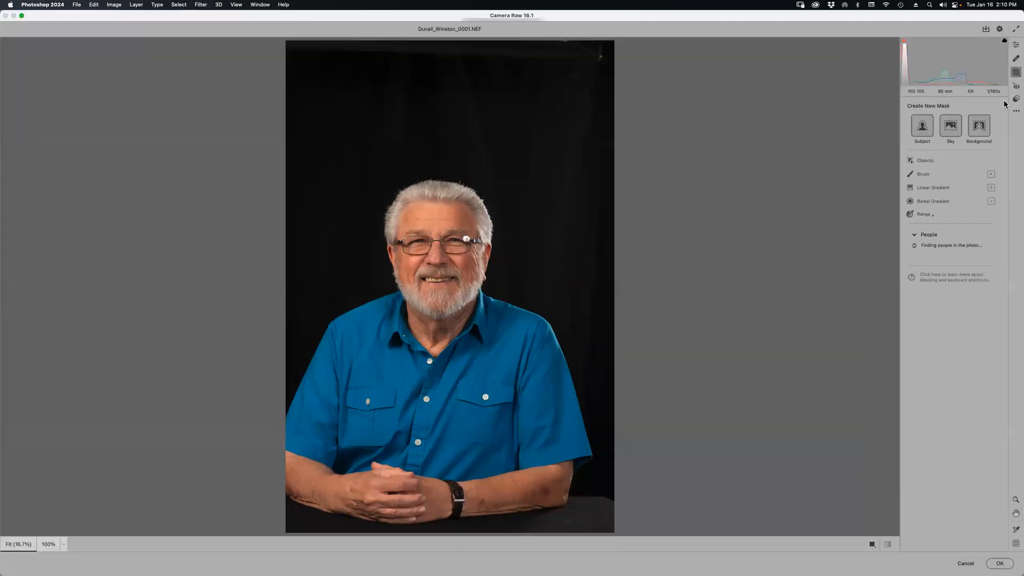
click(920, 256)
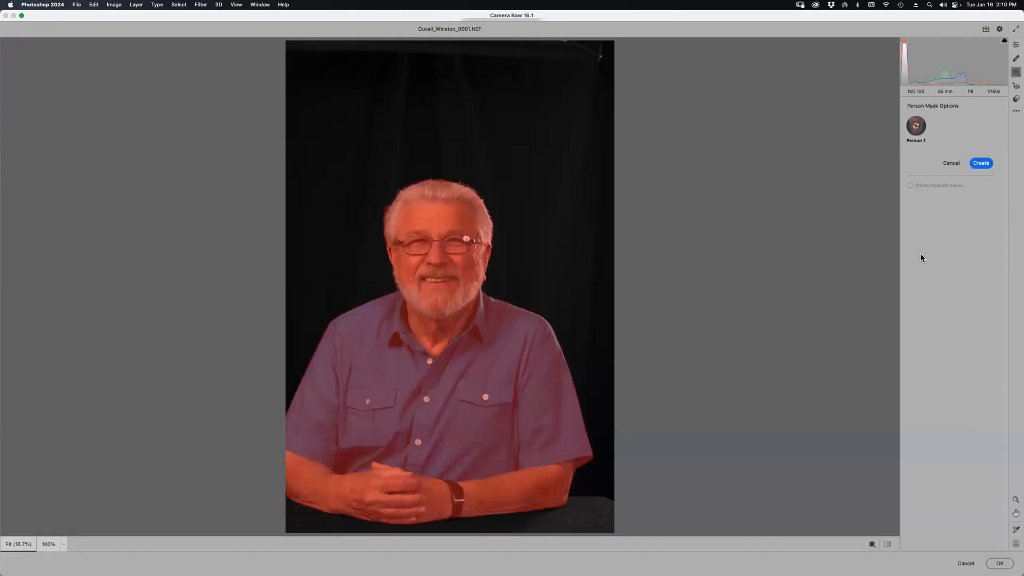
click(910, 253)
click(987, 270)
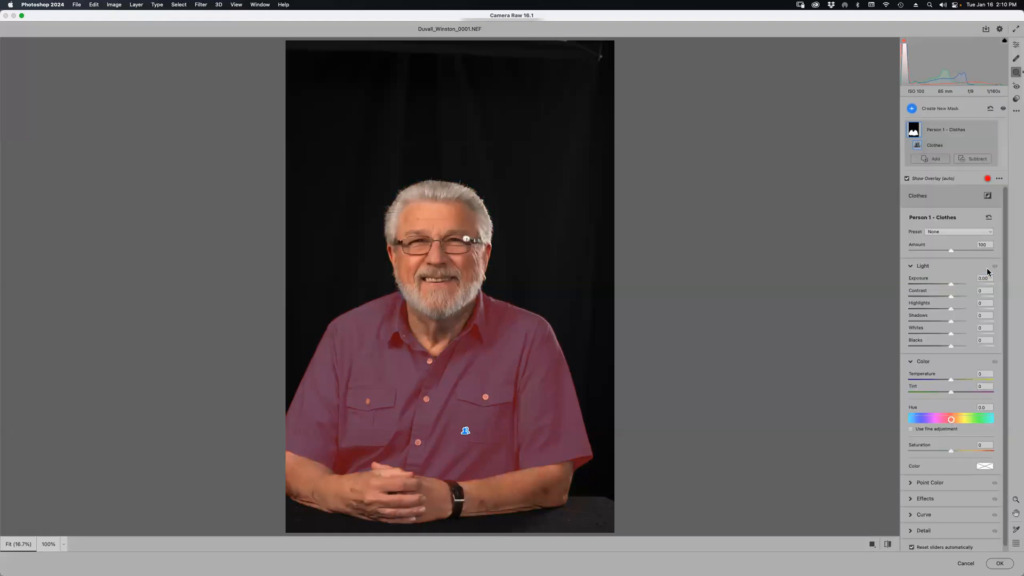
drag(954, 420, 927, 422)
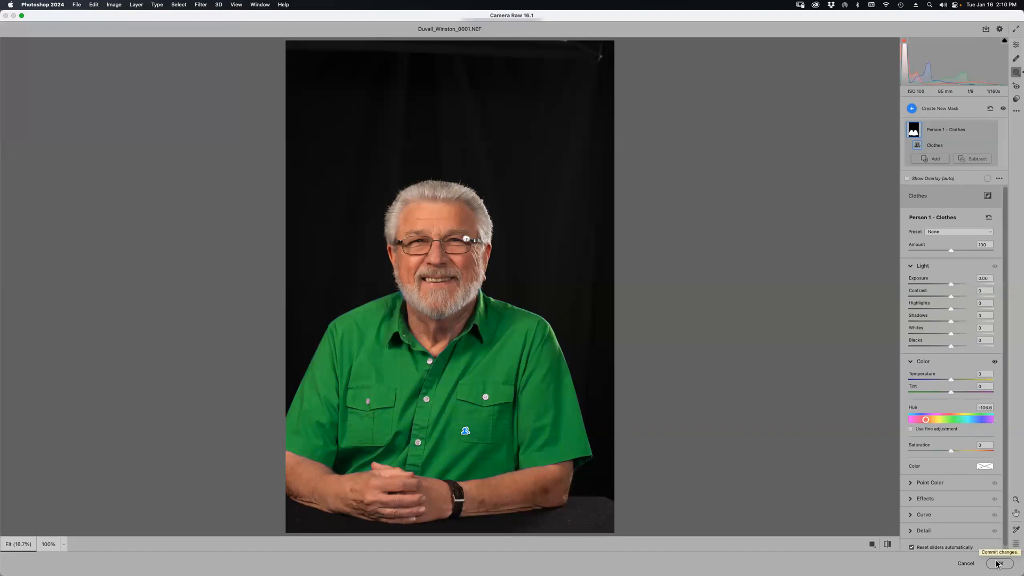
click(997, 563)
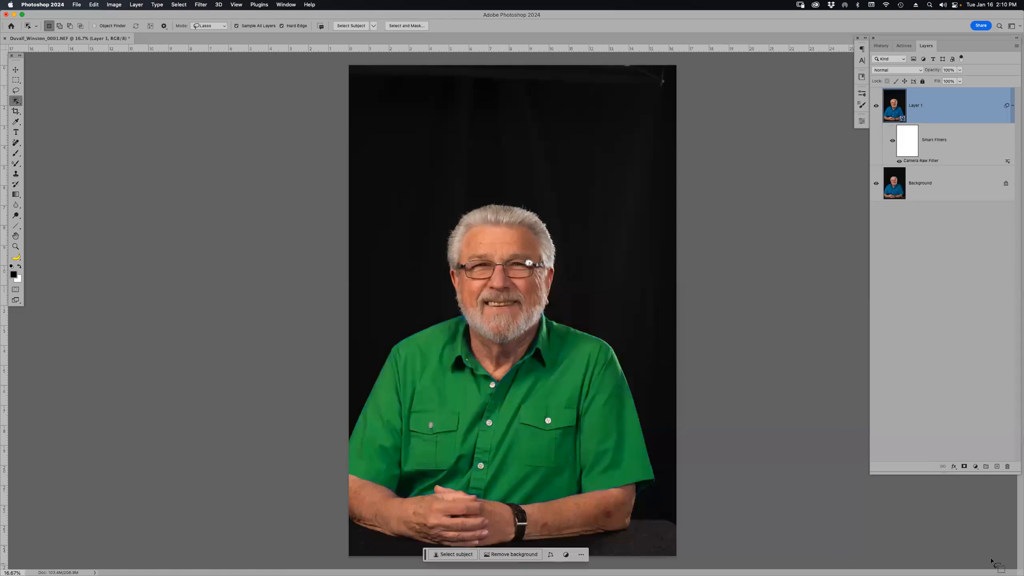
Step: Lasso the white glare on the eyeglass lens and run Generative Fill on it without a prompt
key(z)
drag(500, 234, 580, 315)
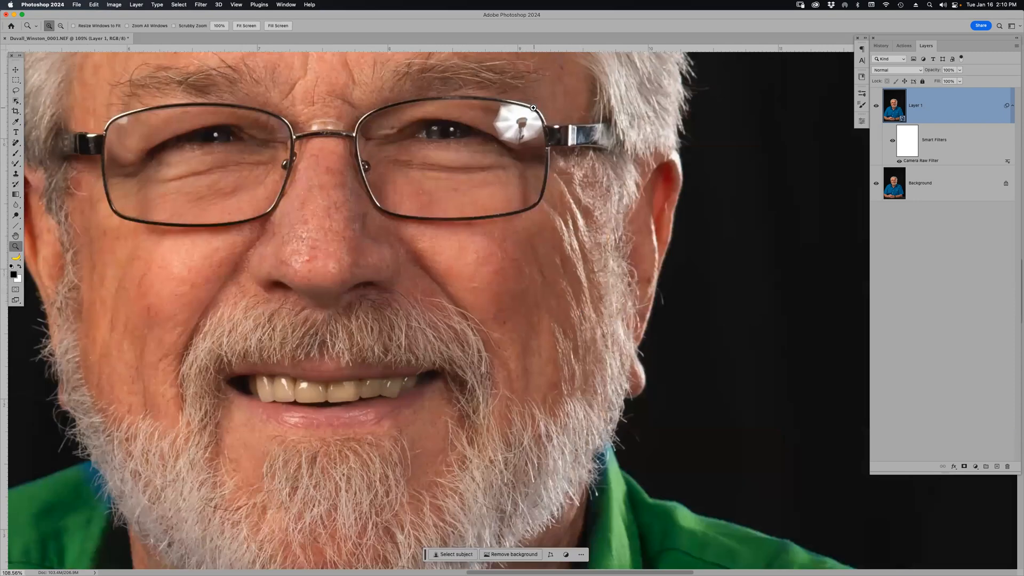
key(l)
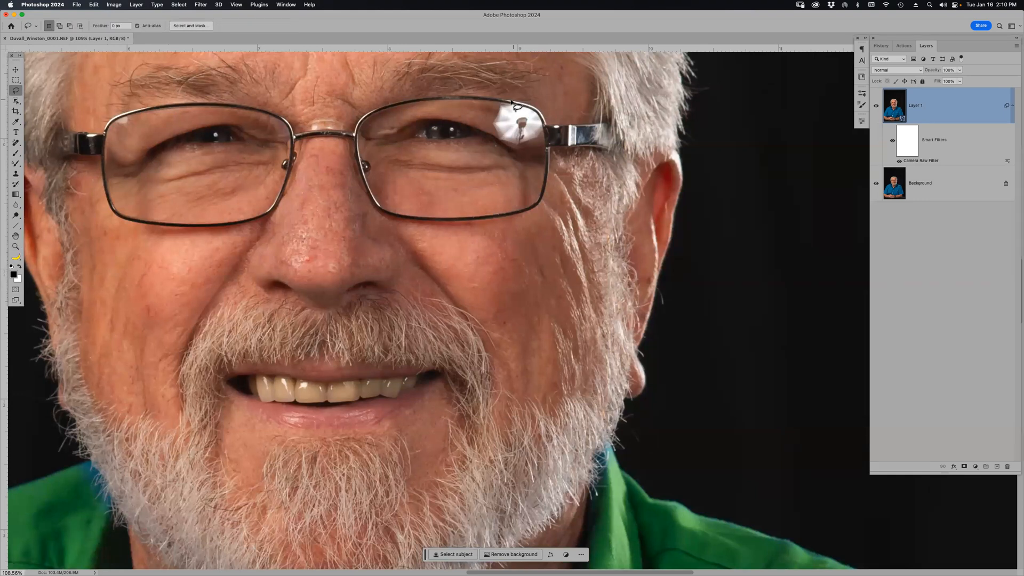
mouse_move(501, 105)
mouse_down()
mouse_move(498, 143)
mouse_move(534, 136)
mouse_move(544, 121)
mouse_move(531, 104)
mouse_move(501, 104)
mouse_up()
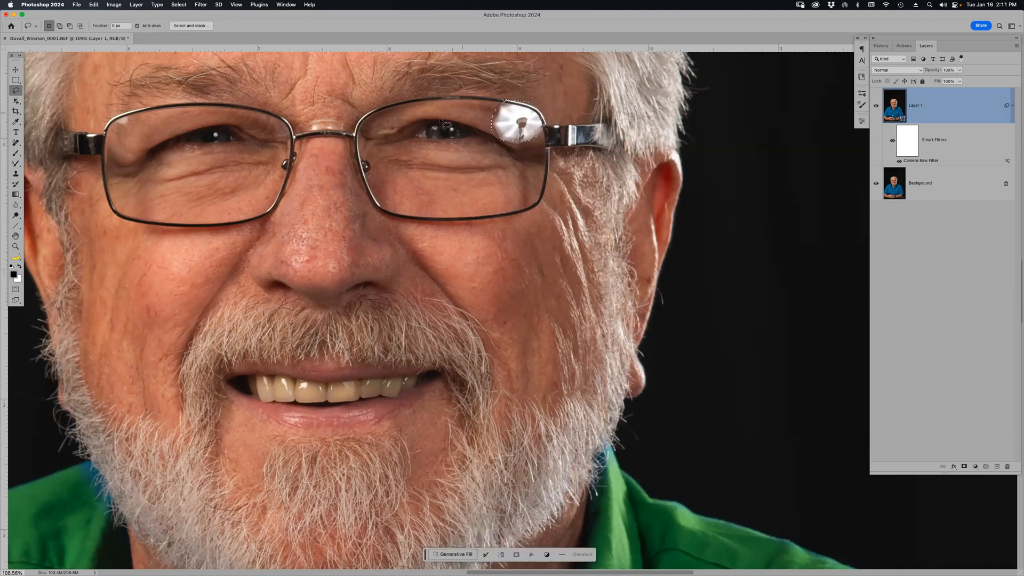
click(458, 555)
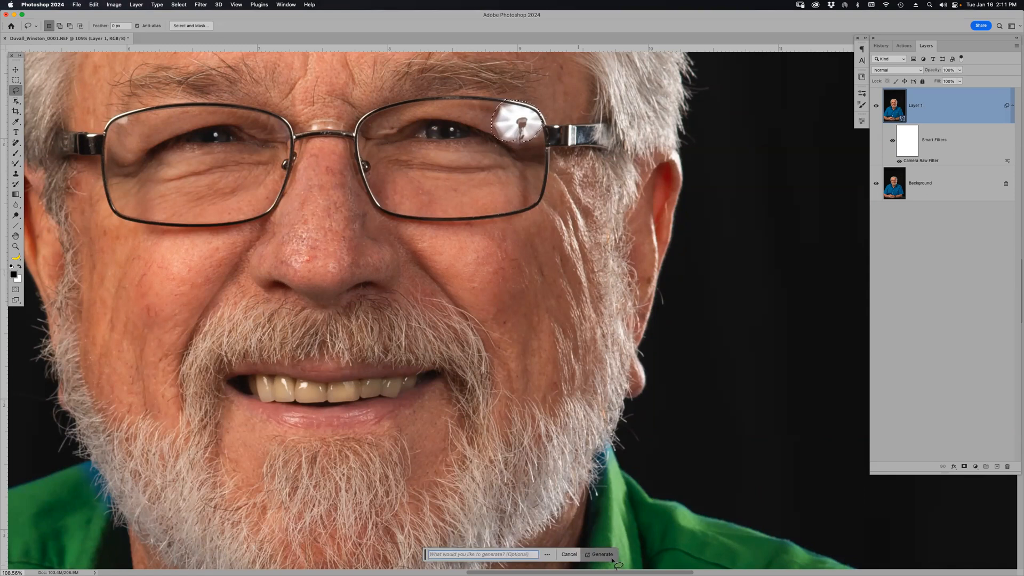
click(603, 555)
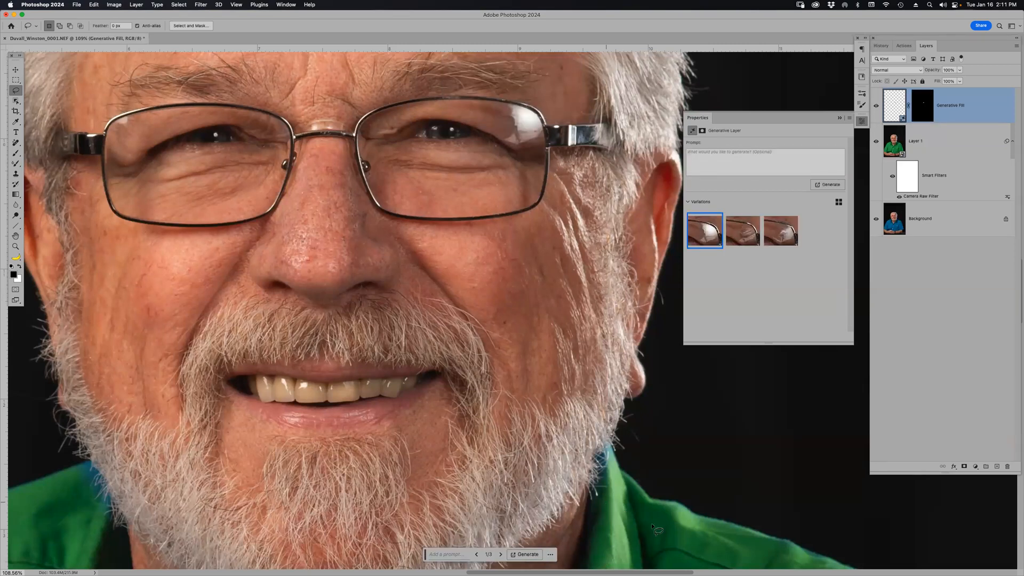
Step: Compare the Generative Fill variations for the lens glare and choose the second one
click(744, 230)
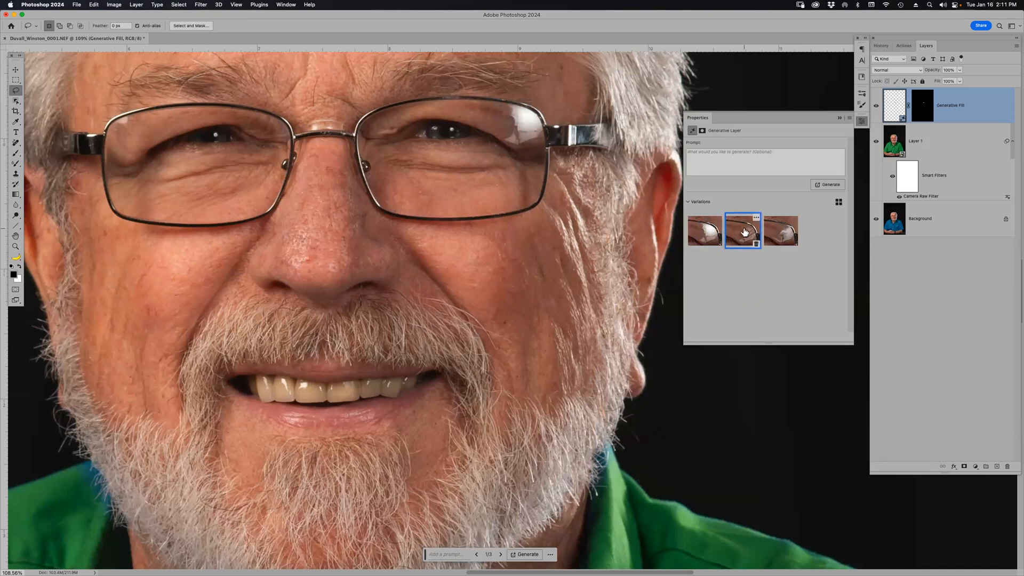
click(780, 243)
click(752, 241)
mouse_move(533, 111)
mouse_down()
mouse_move(498, 126)
mouse_move(508, 147)
mouse_move(530, 151)
mouse_move(537, 139)
mouse_move(528, 108)
mouse_up()
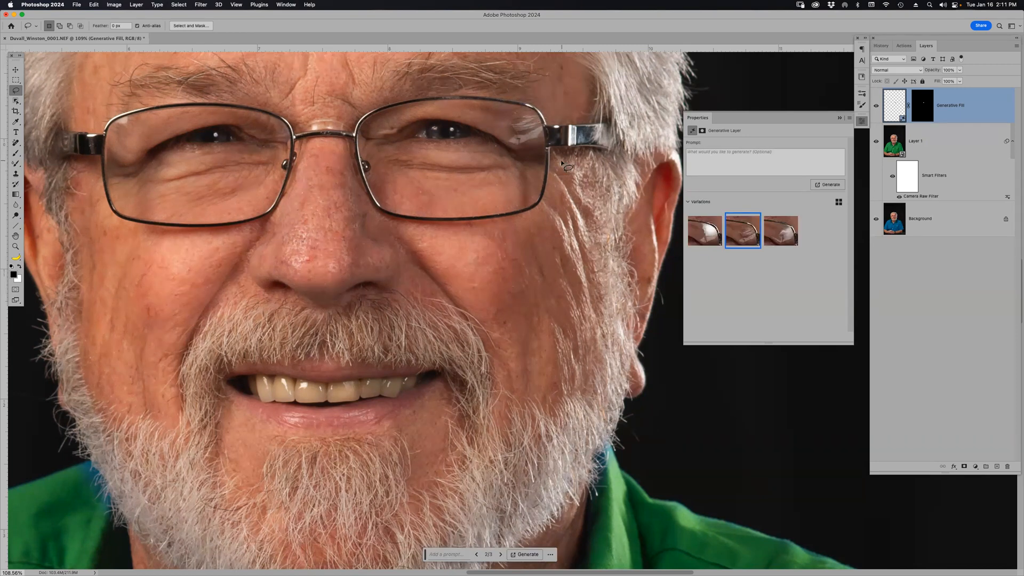
Step: Add an empty layer directly above Layer 1 and paint over the lens glare on it with the Remove tool
key(j)
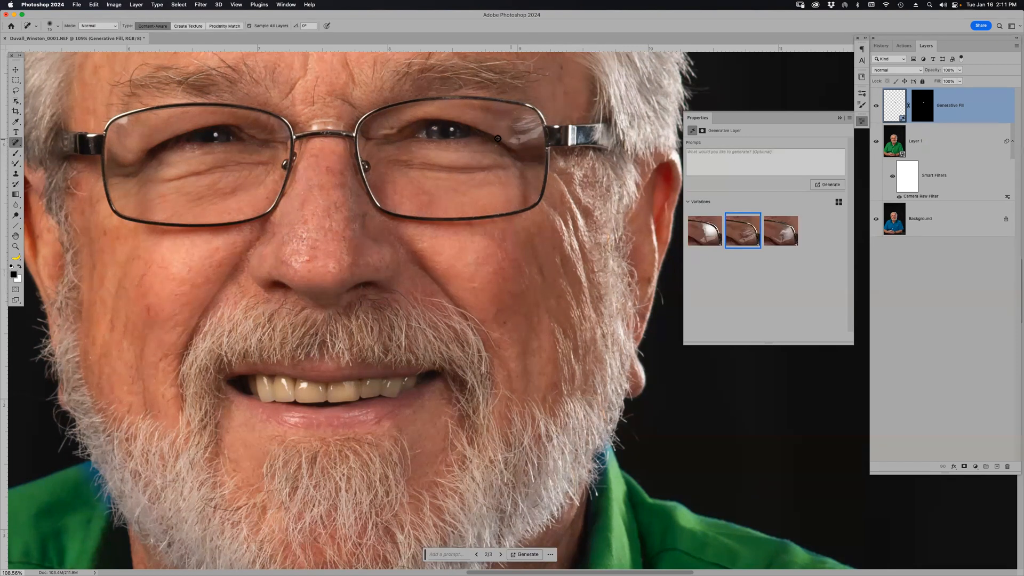
click(16, 145)
click(41, 147)
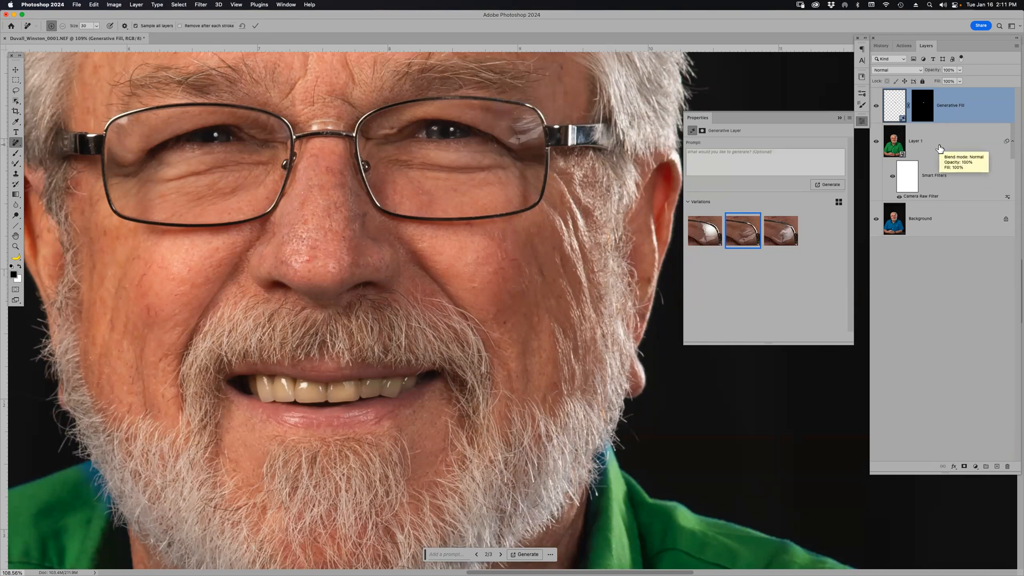
click(938, 147)
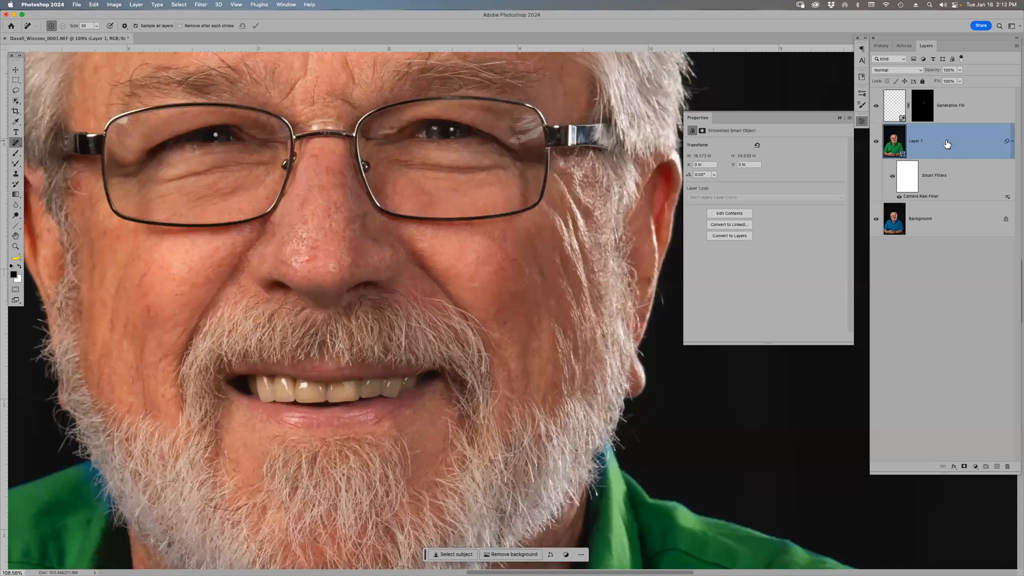
click(997, 467)
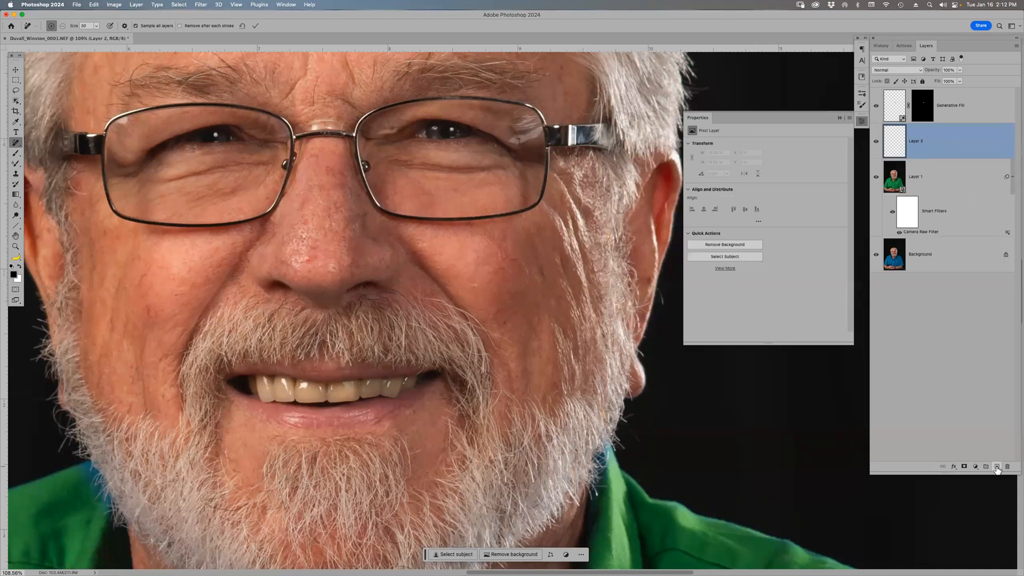
mouse_move(515, 119)
mouse_down()
mouse_move(536, 139)
mouse_move(514, 138)
mouse_move(531, 114)
mouse_up()
mouse_move(526, 118)
mouse_down()
mouse_move(525, 141)
mouse_move(513, 135)
mouse_move(519, 118)
mouse_up()
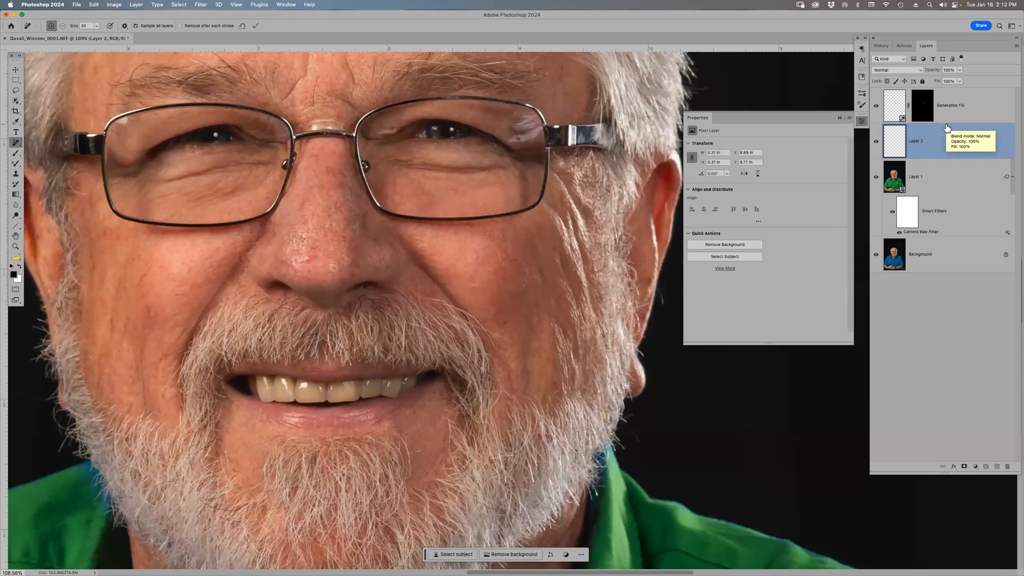
Step: With the Generative Fill layer hidden, paint out the remaining lens glare on Layer 2, and delete the Generative Fill layer
click(876, 106)
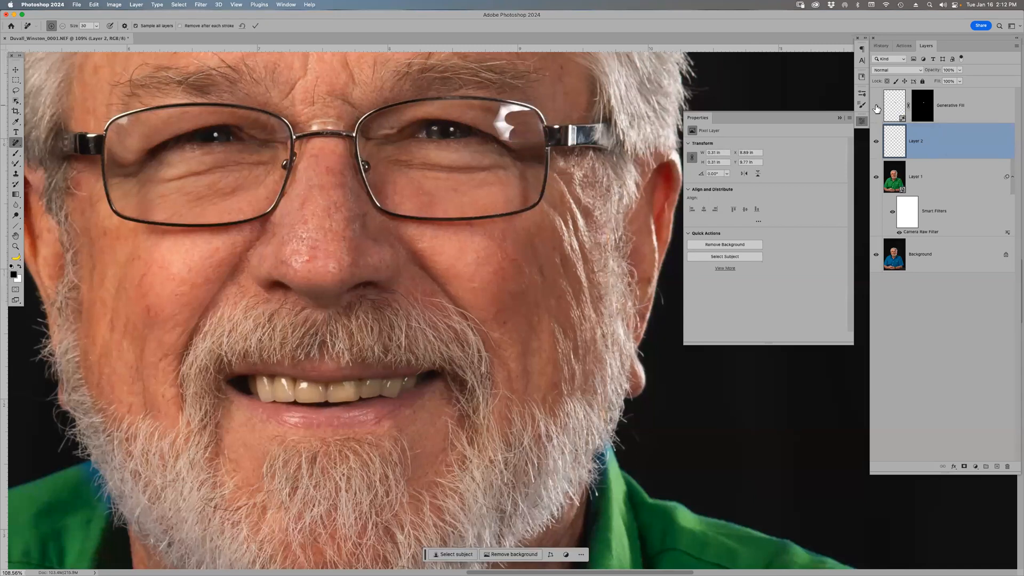
mouse_move(520, 111)
mouse_down()
mouse_move(502, 113)
mouse_move(496, 128)
mouse_move(506, 133)
mouse_move(506, 109)
mouse_move(533, 111)
mouse_up()
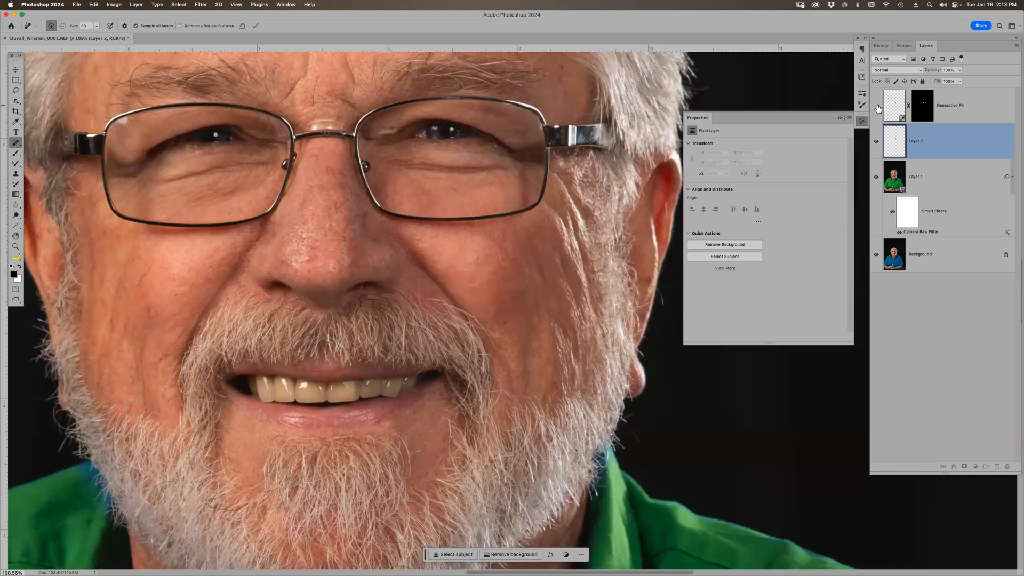
drag(965, 109, 1006, 466)
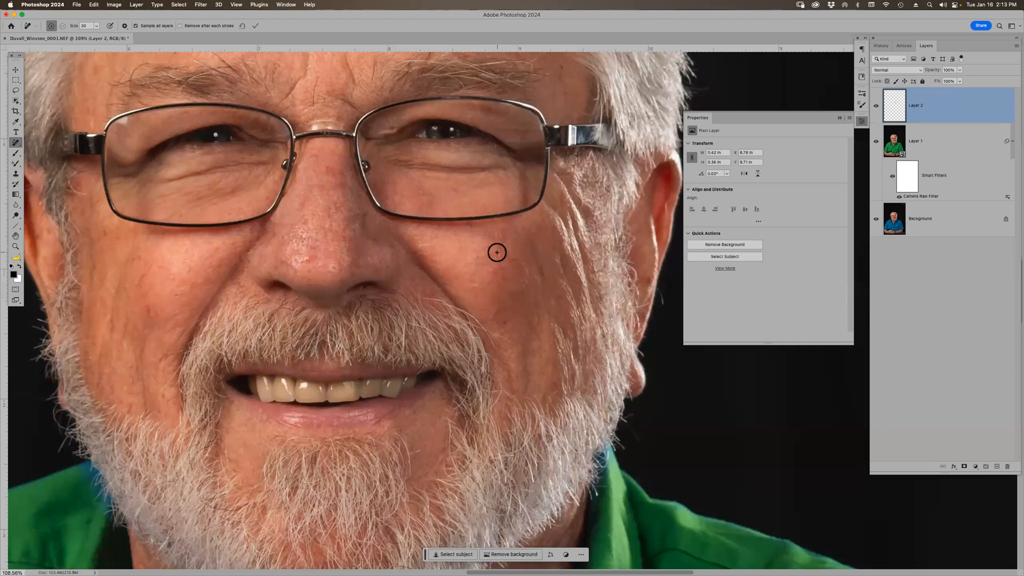
Step: Re-edit Layer 1's Camera Raw smart filter, setting the Person 1 Clothes mask's hue to +91.6 and exposure to +0.40
key(super+0)
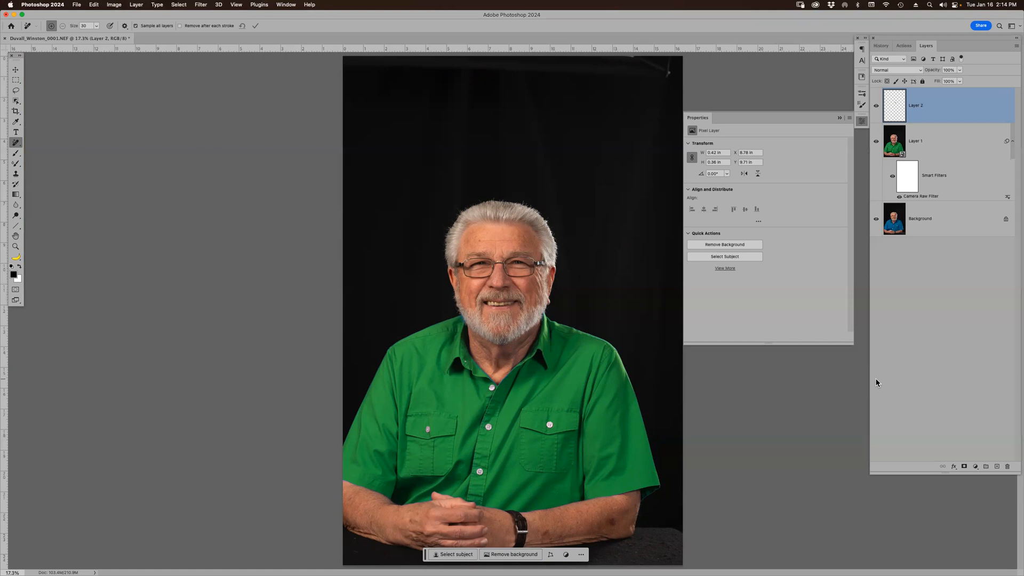
click(840, 118)
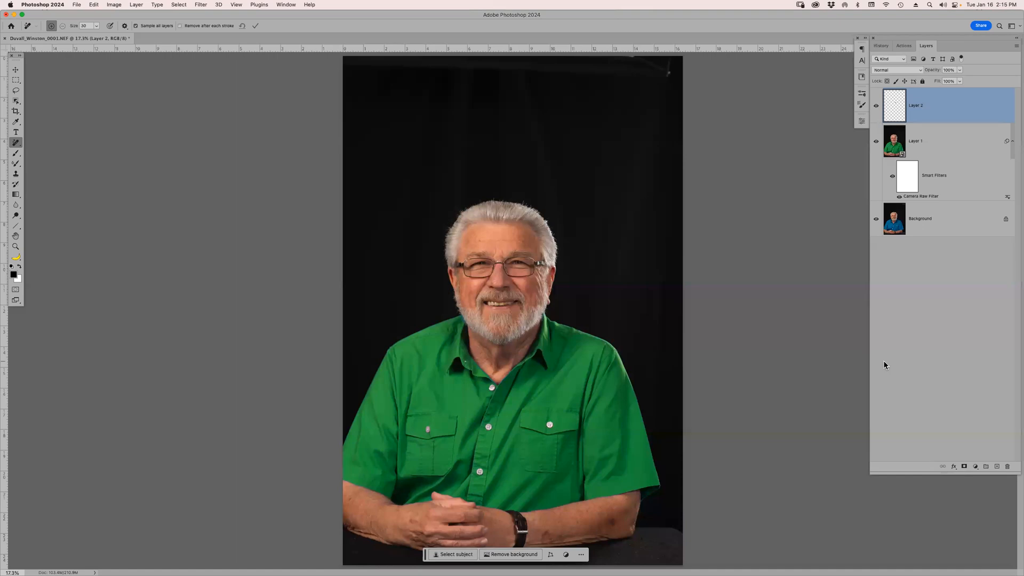
double_click(926, 197)
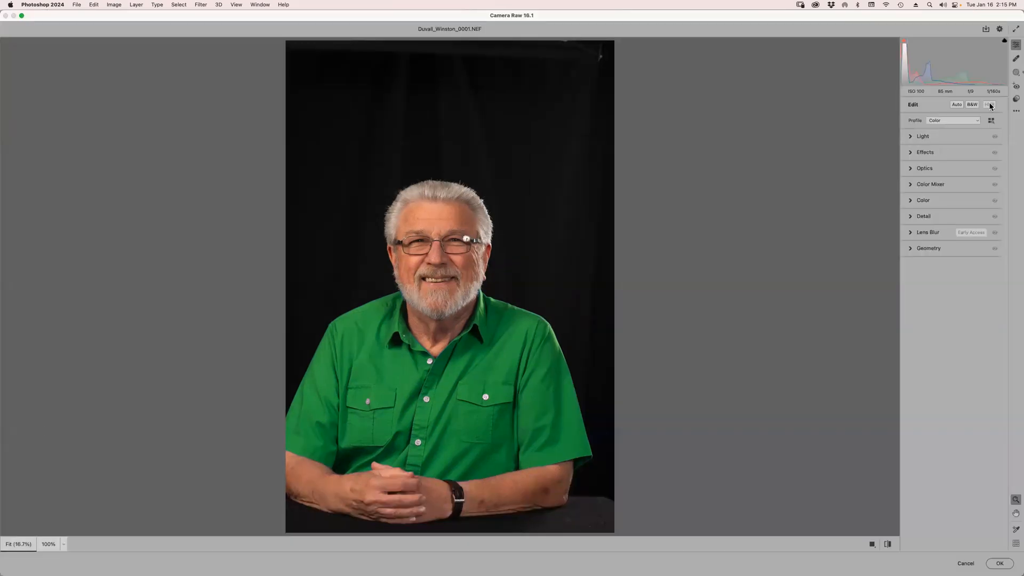
click(1015, 74)
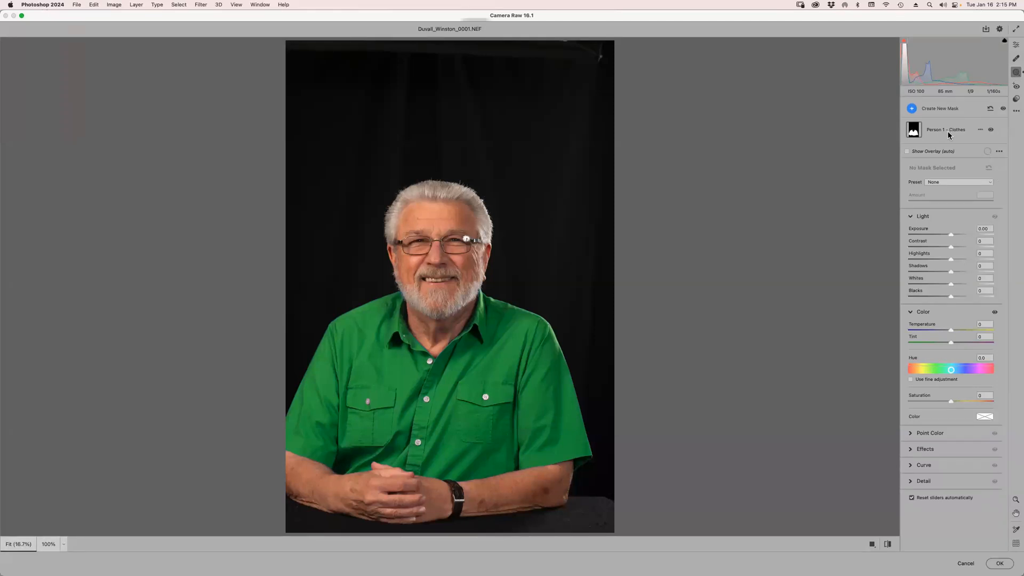
click(914, 130)
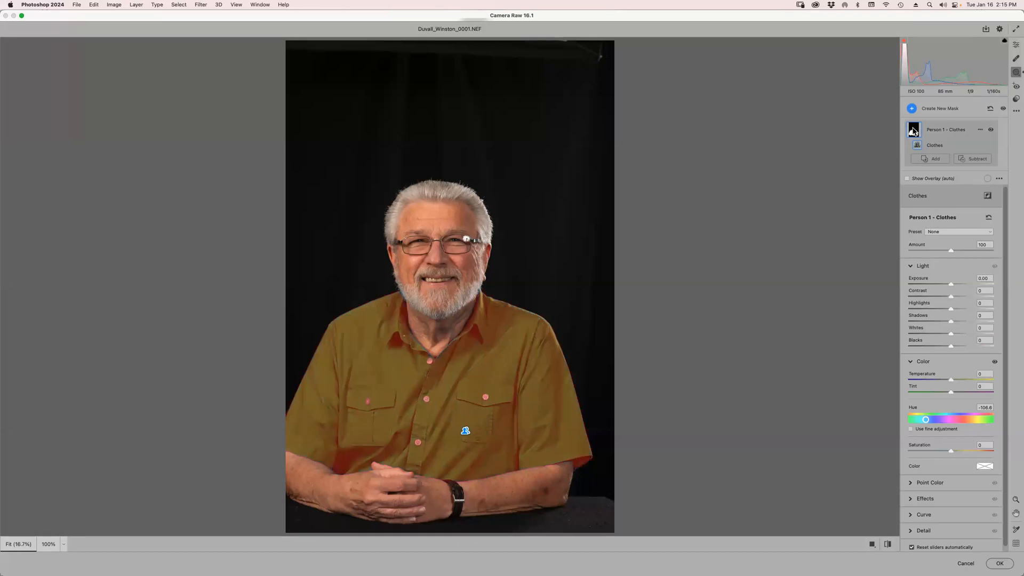
drag(926, 420, 972, 420)
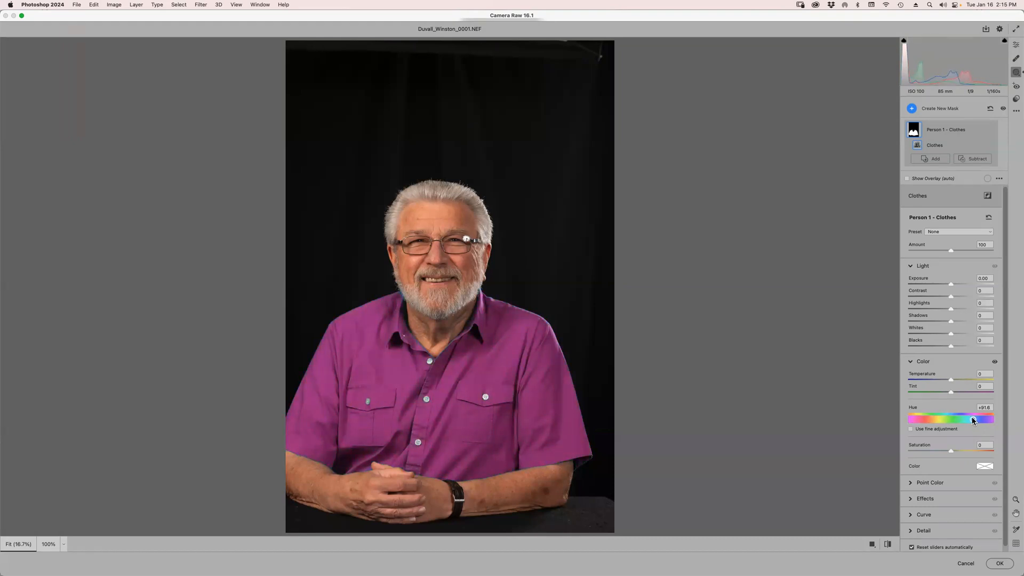
click(954, 285)
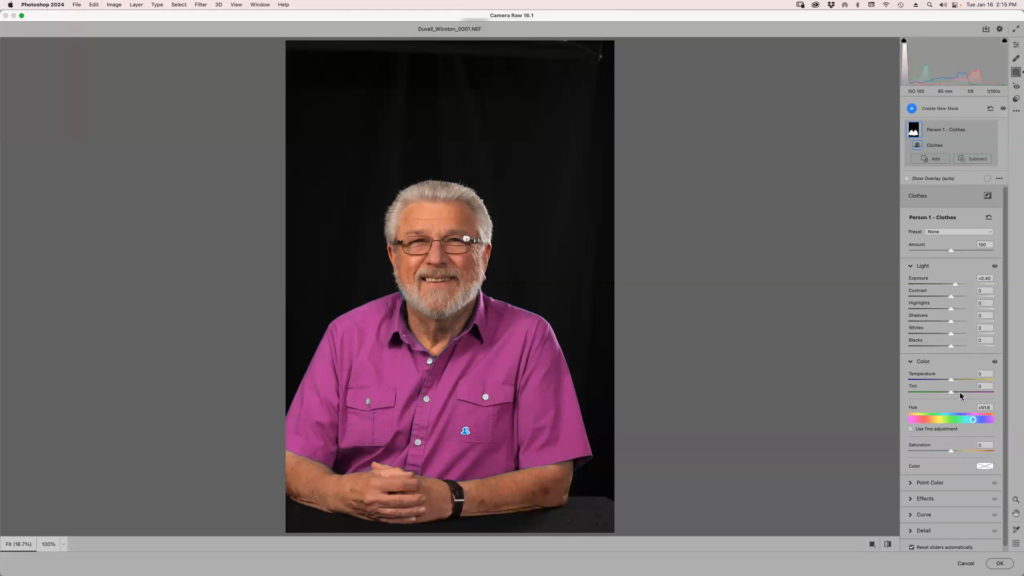
click(1005, 564)
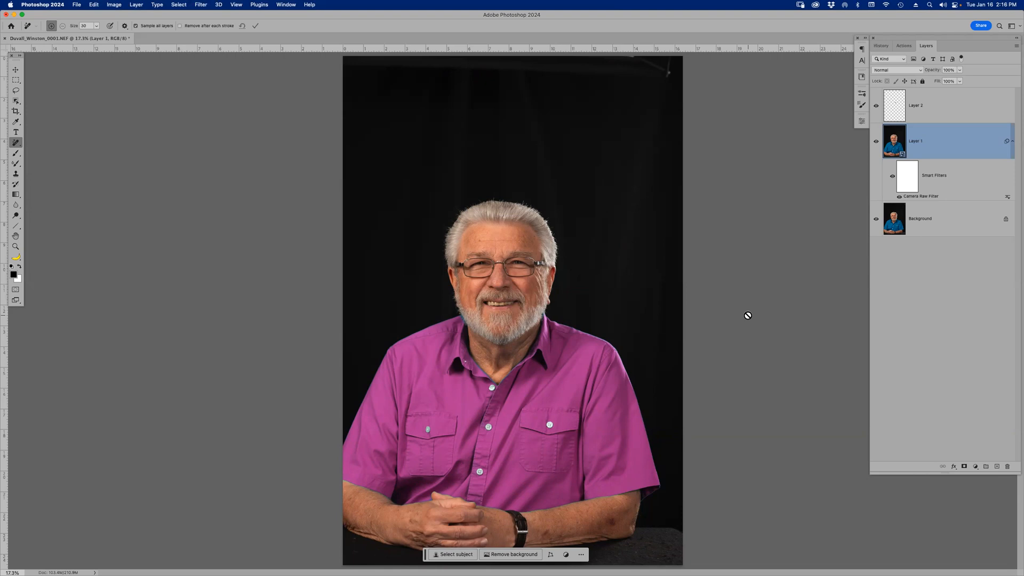
Step: Delete Layer 2 and Layer 1, keeping only the Background layer
click(965, 111)
shift+click(957, 179)
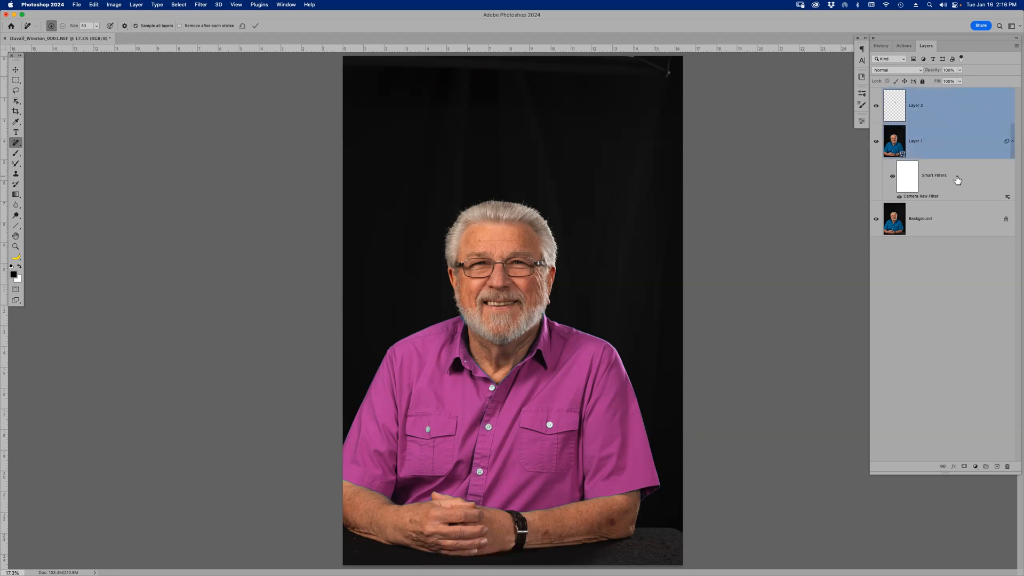
key(Delete)
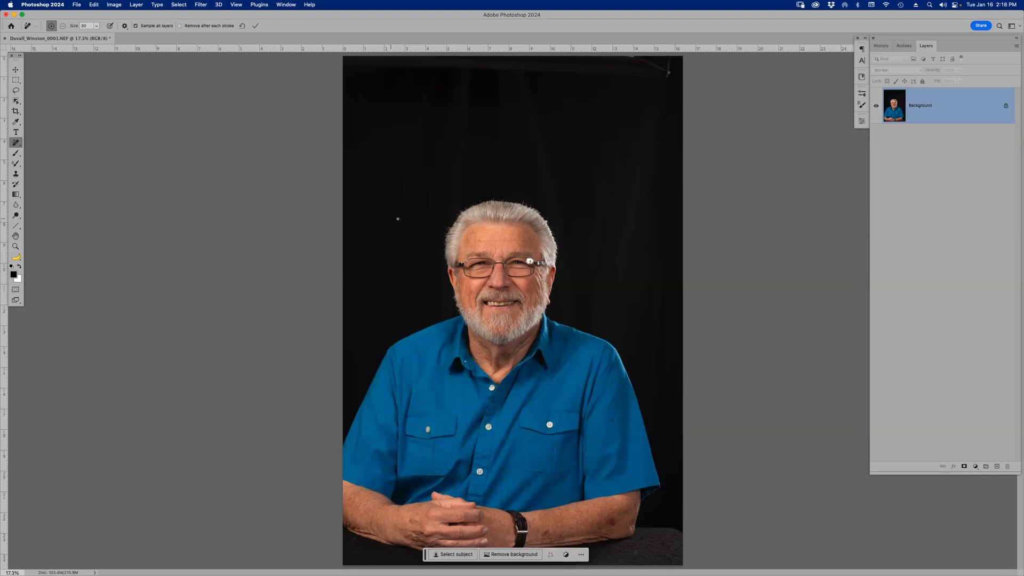
key(z)
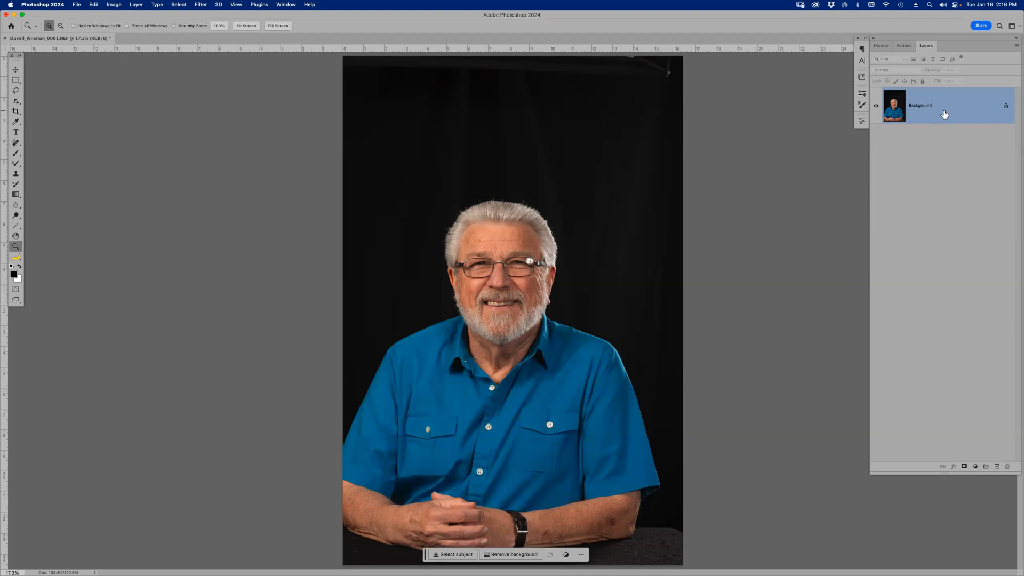
Step: Duplicate the Background layer and lasso the bright glare on the lens, staying just inside the frame
key(super+j)
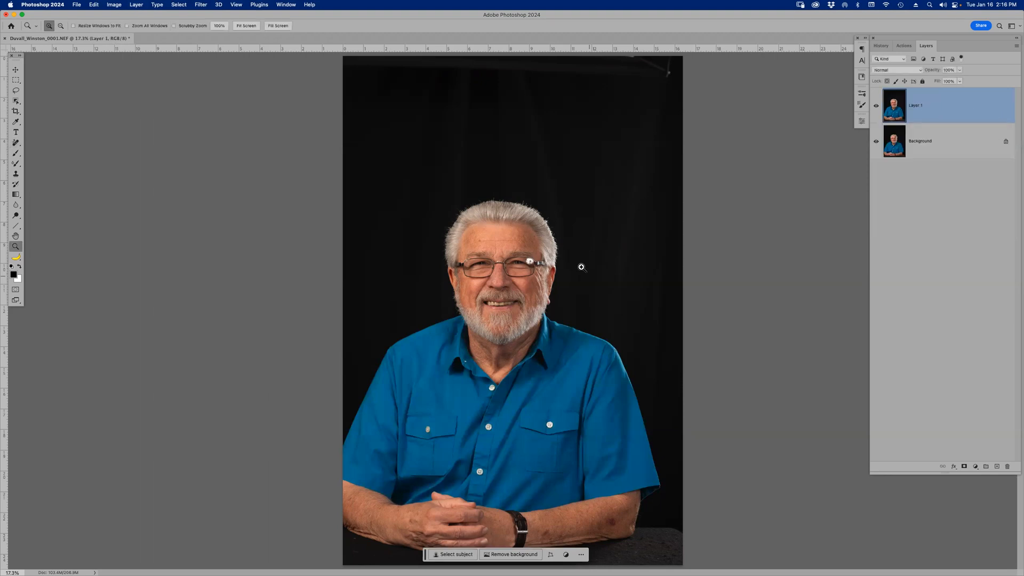
drag(490, 230, 596, 298)
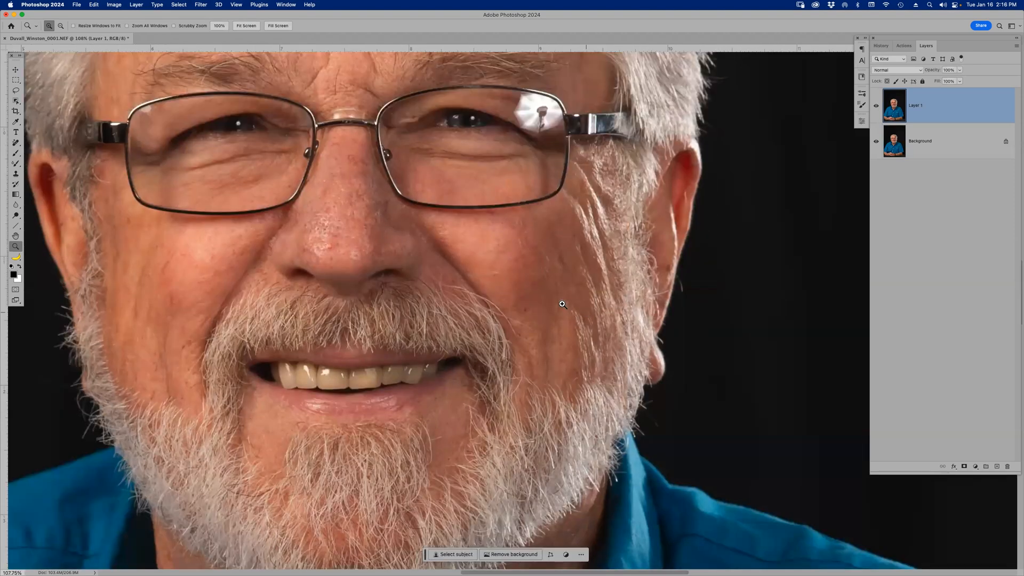
key(l)
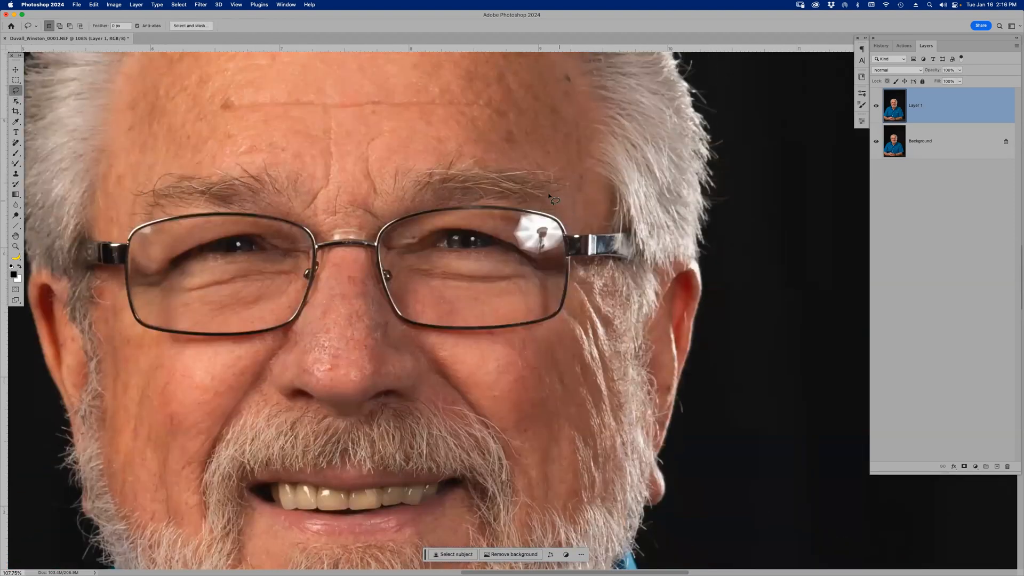
mouse_move(525, 212)
mouse_down()
mouse_move(515, 246)
mouse_move(531, 256)
mouse_move(563, 248)
mouse_move(562, 230)
mouse_move(524, 212)
mouse_up()
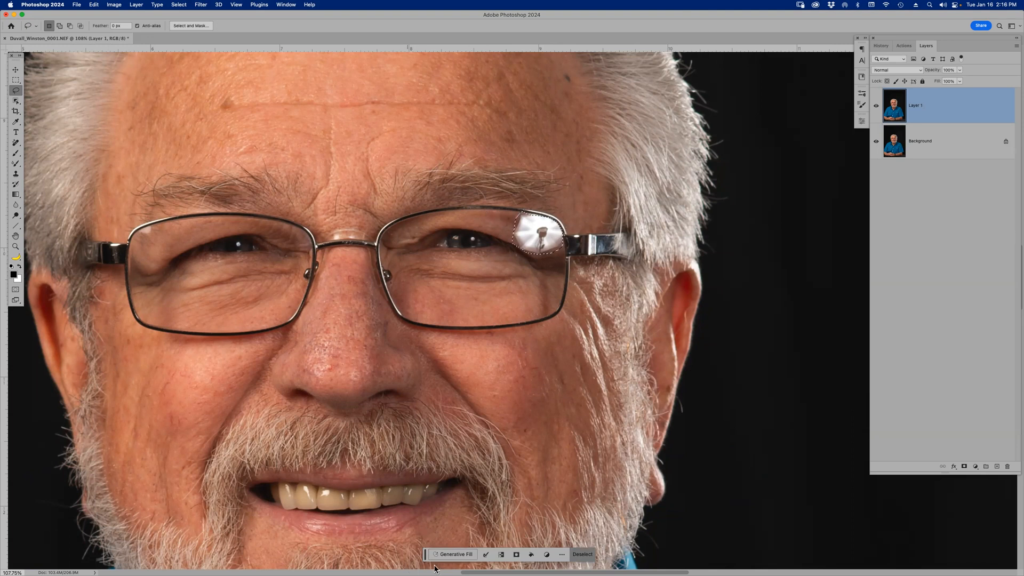
Step: Run Generative Fill on the selected glare with the prompt "remove eye glass glare reflection"
mouse_move(438, 569)
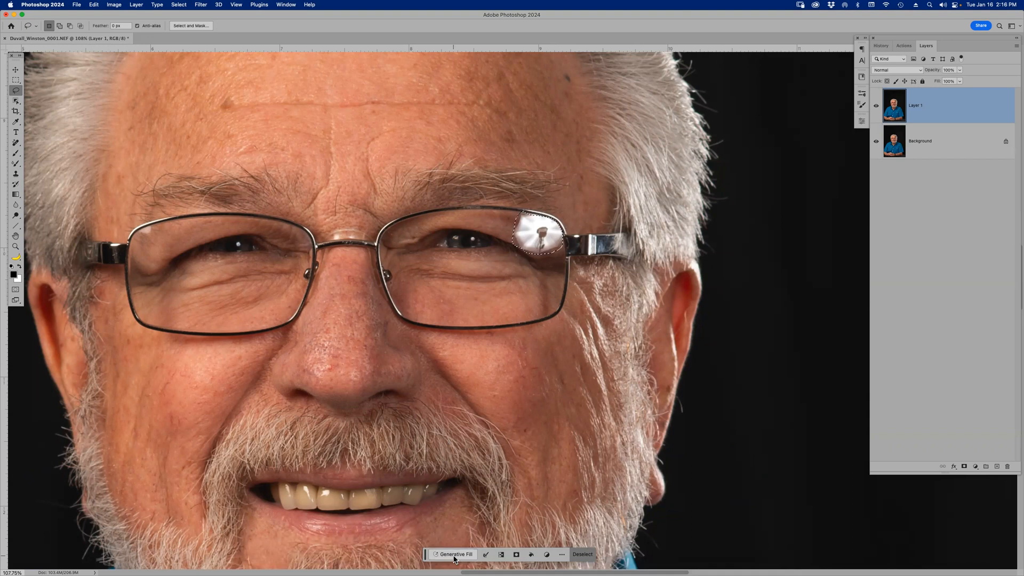
click(455, 554)
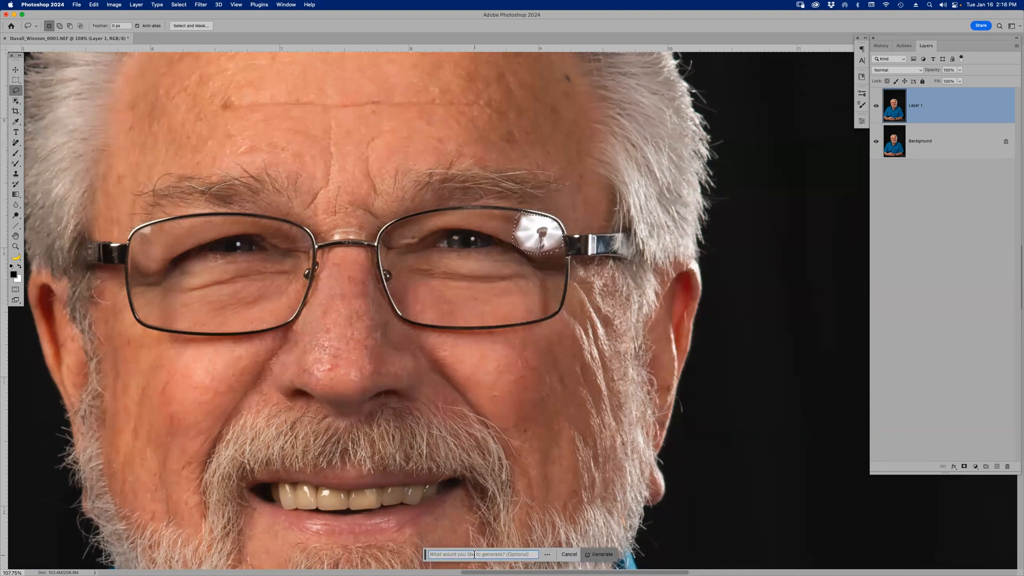
text(remove)
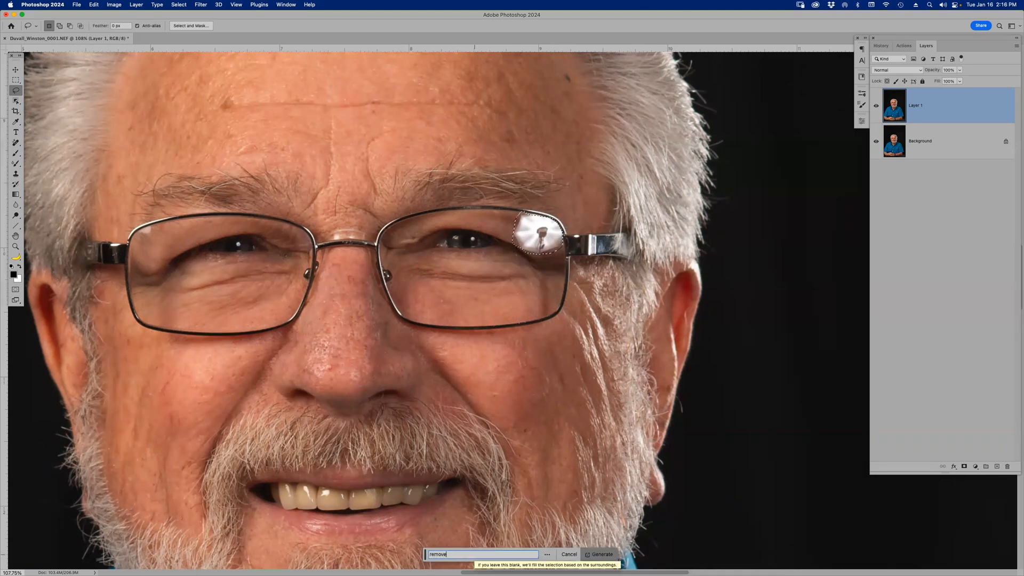
text( eye glass)
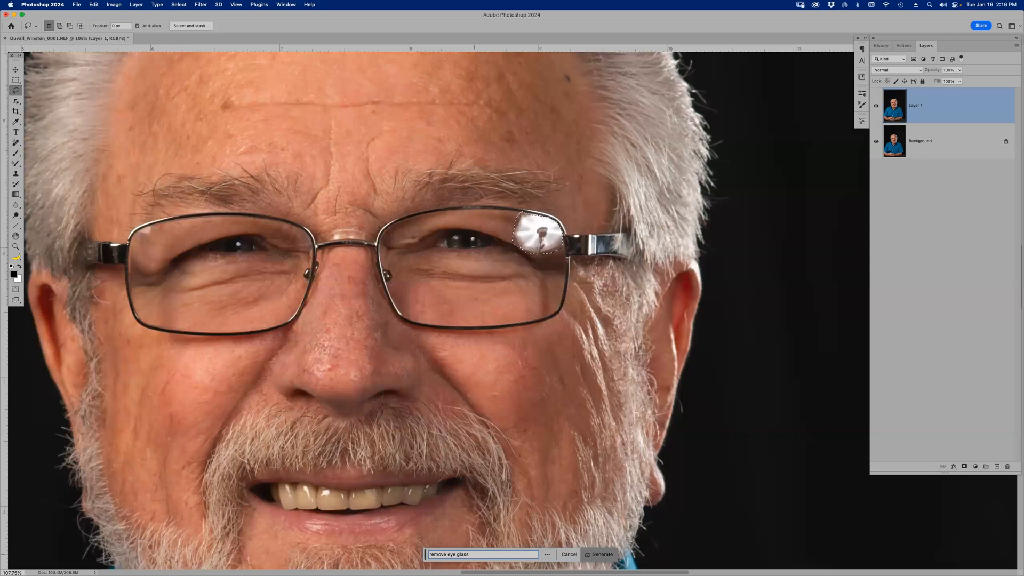
text(glare)
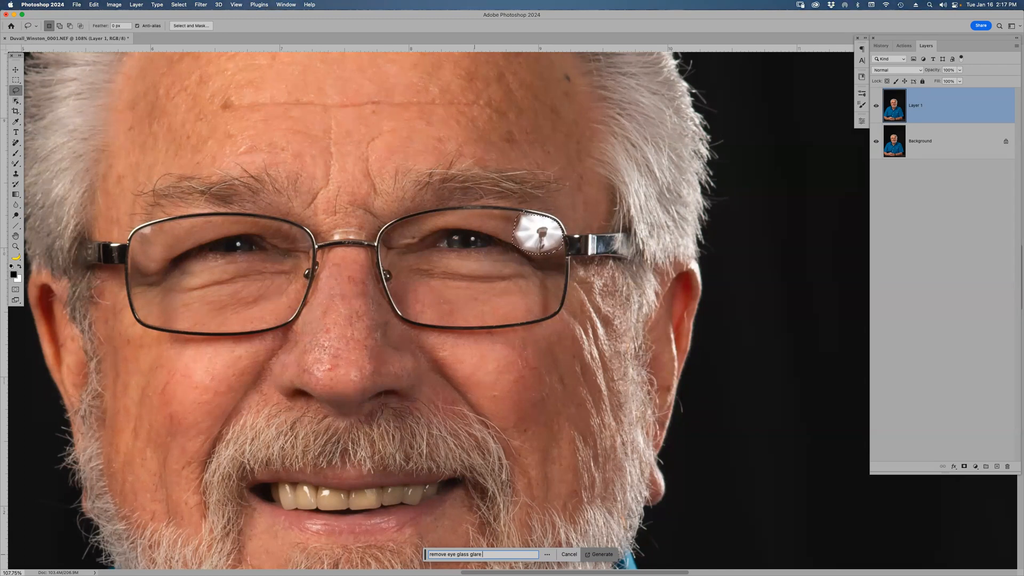
text( reflection)
key(Return)
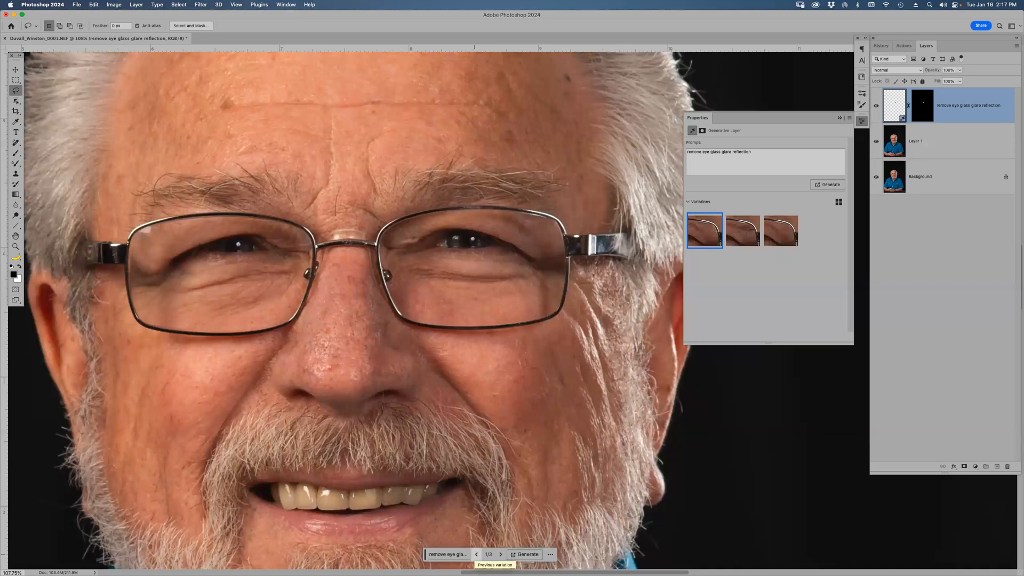
Step: Compare the three variations of the lens fill, and delete the "remove eye glass glare reflection" layer
click(742, 238)
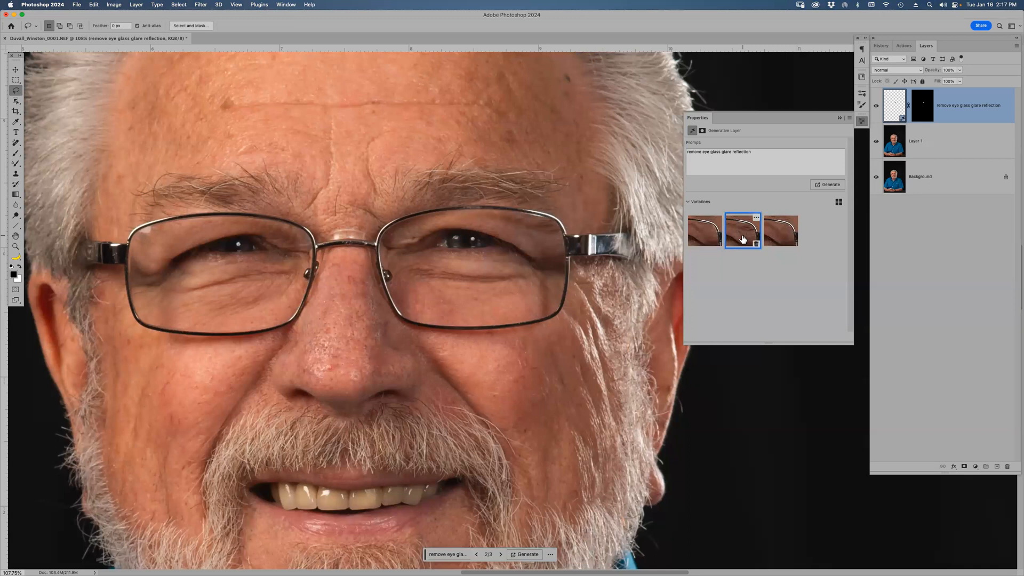
click(785, 234)
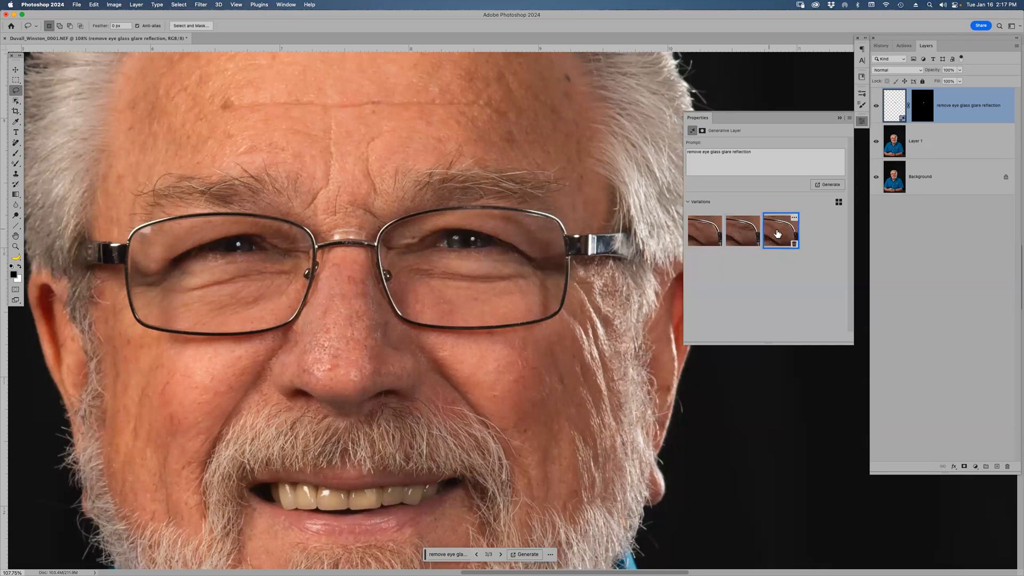
click(742, 233)
click(707, 231)
click(745, 232)
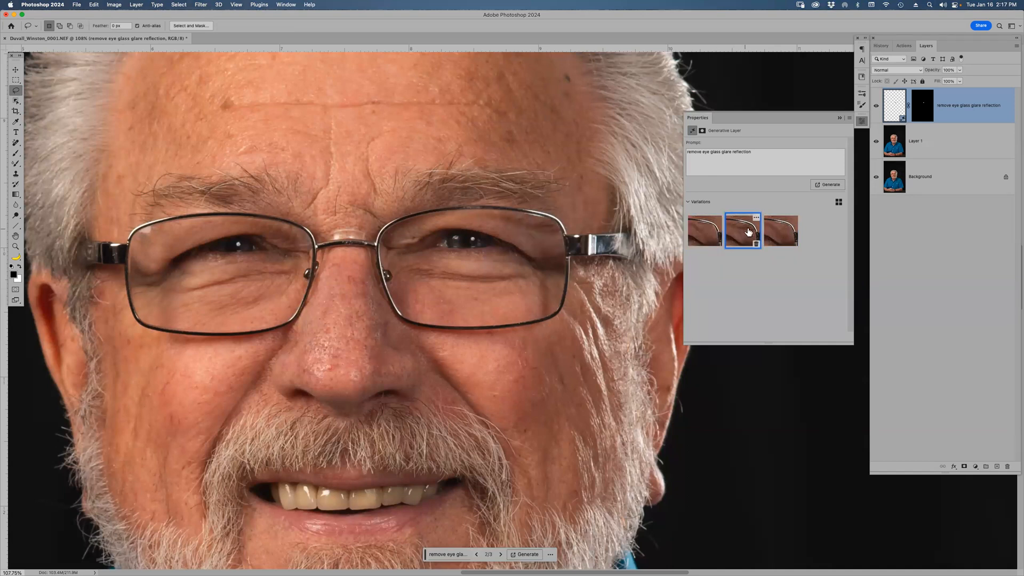
click(778, 232)
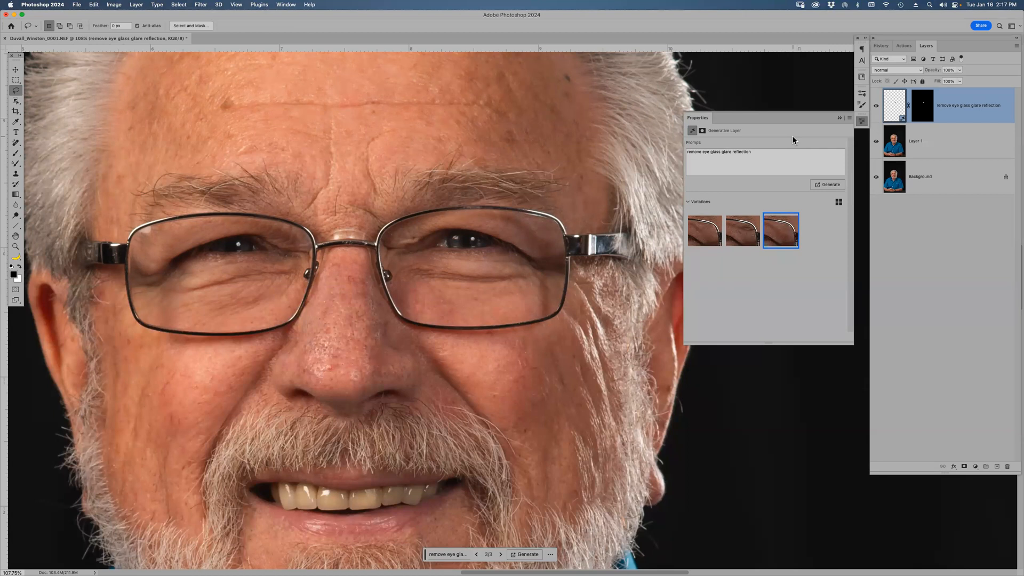
drag(974, 111, 1008, 468)
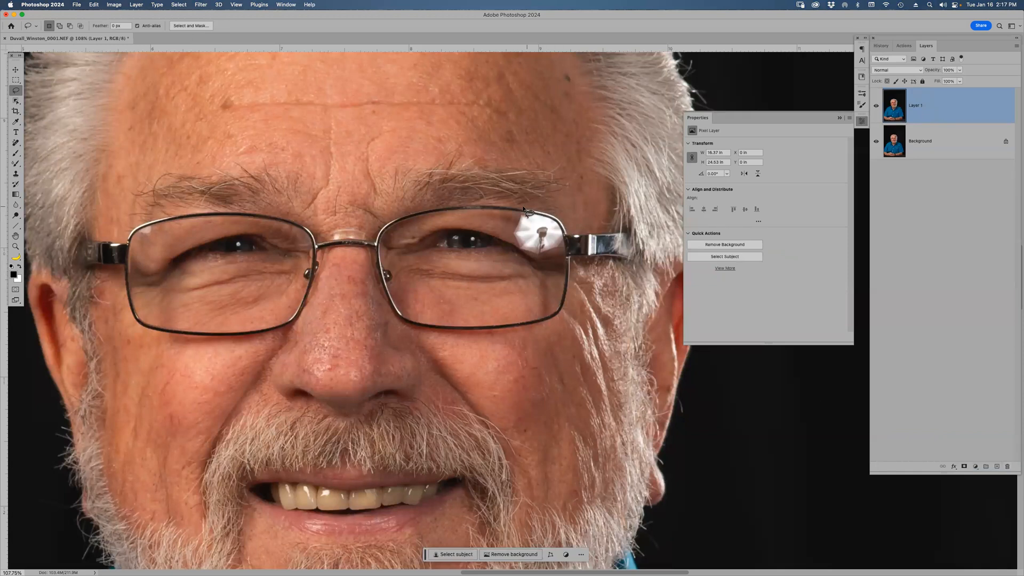
Step: Lasso the bright lens glare together with the frame edge above it, adding the small reflection on the other lens to the selection
mouse_move(553, 254)
mouse_down()
mouse_move(565, 221)
mouse_move(547, 206)
mouse_move(521, 205)
mouse_move(515, 244)
mouse_move(554, 254)
mouse_up()
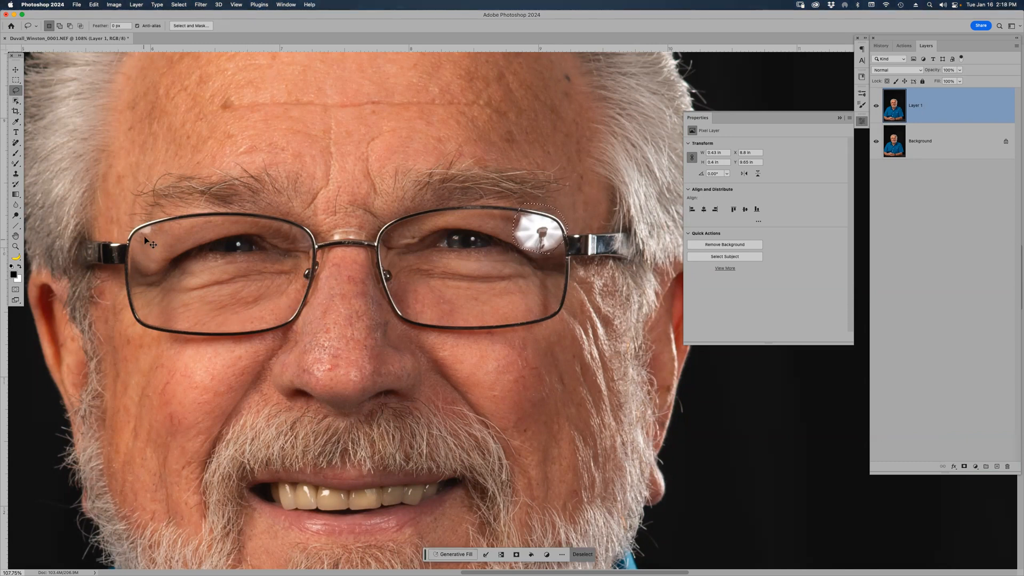
key(shift)
mouse_move(143, 228)
mouse_down()
mouse_move(155, 228)
mouse_move(149, 224)
mouse_up()
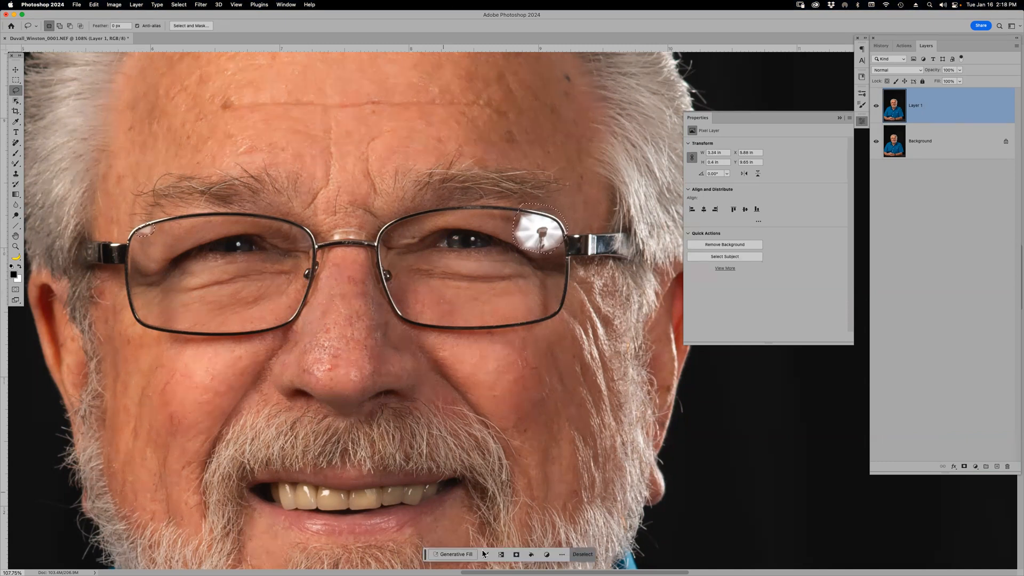
Step: Run Generative Fill on both selected lens areas with the prompt "remove reflection"
click(458, 554)
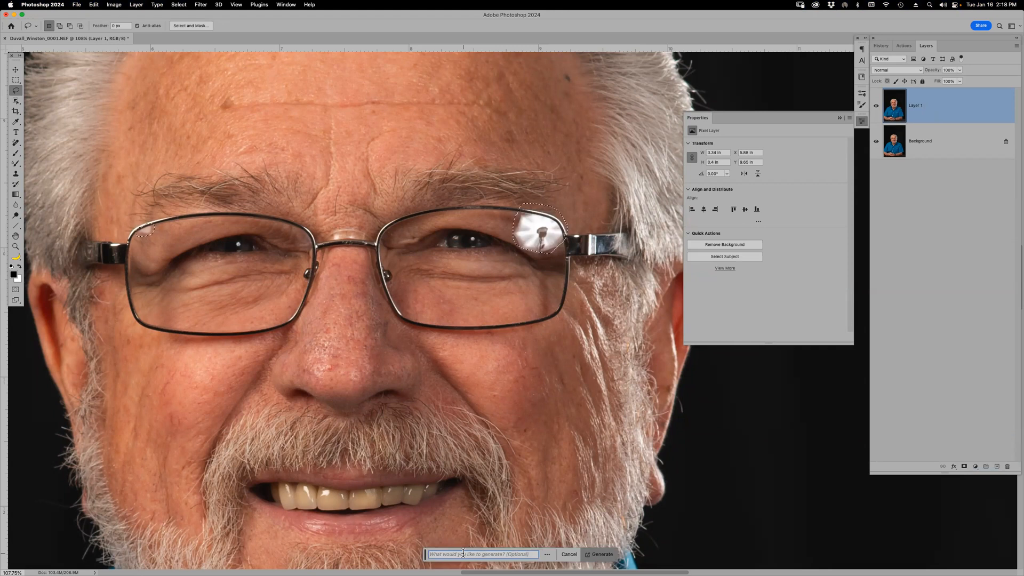
text(remove ref)
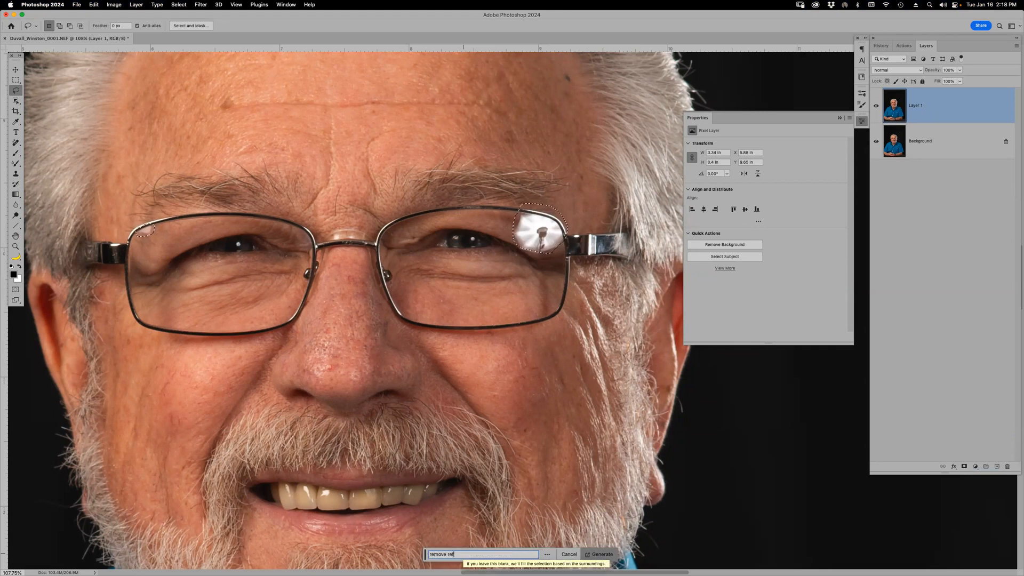
text(lection)
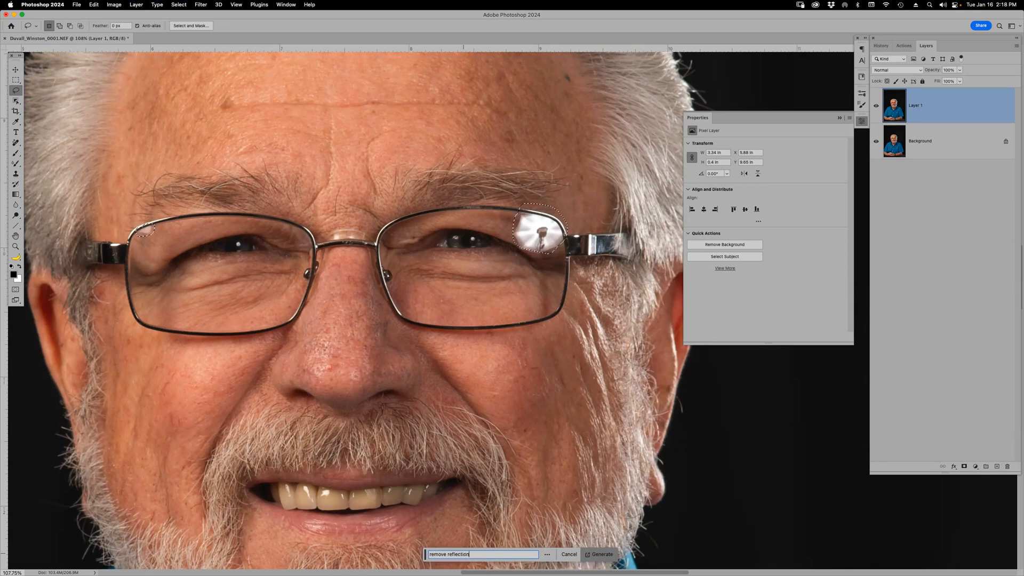
key(Return)
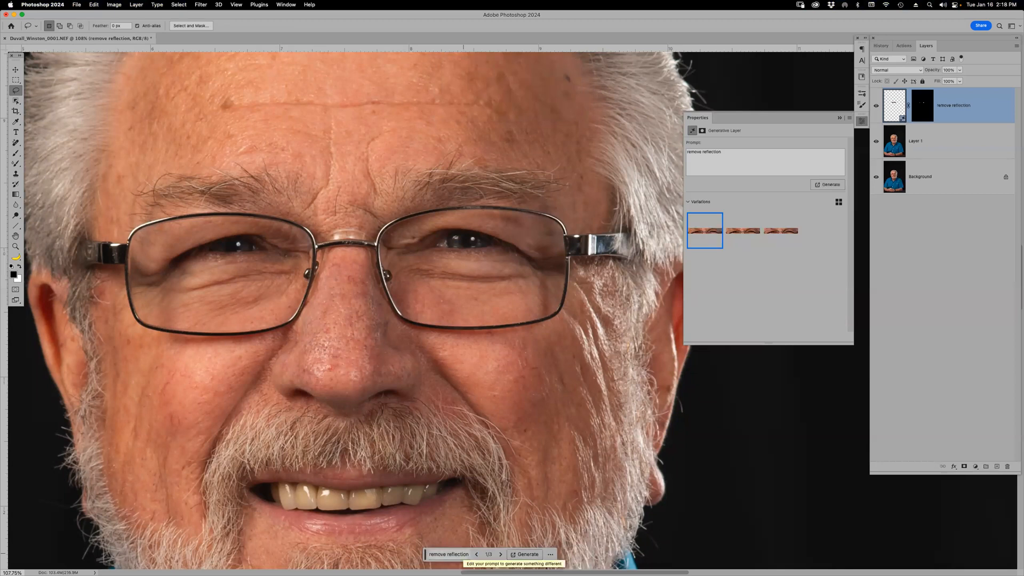
Step: Compare the three variations of the "remove reflection" fill and delete the first and third, keeping only the second
click(737, 237)
click(775, 235)
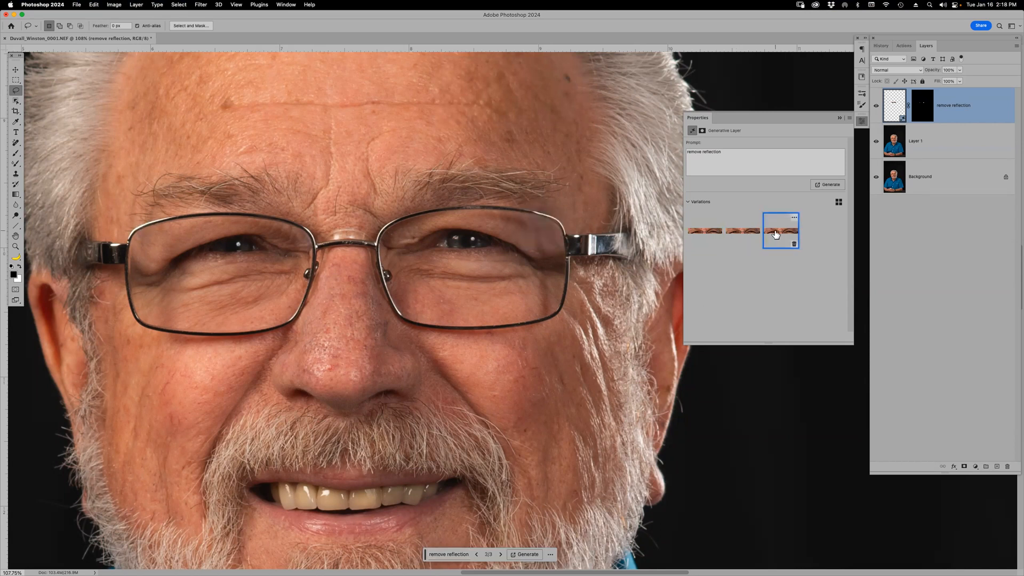
click(750, 237)
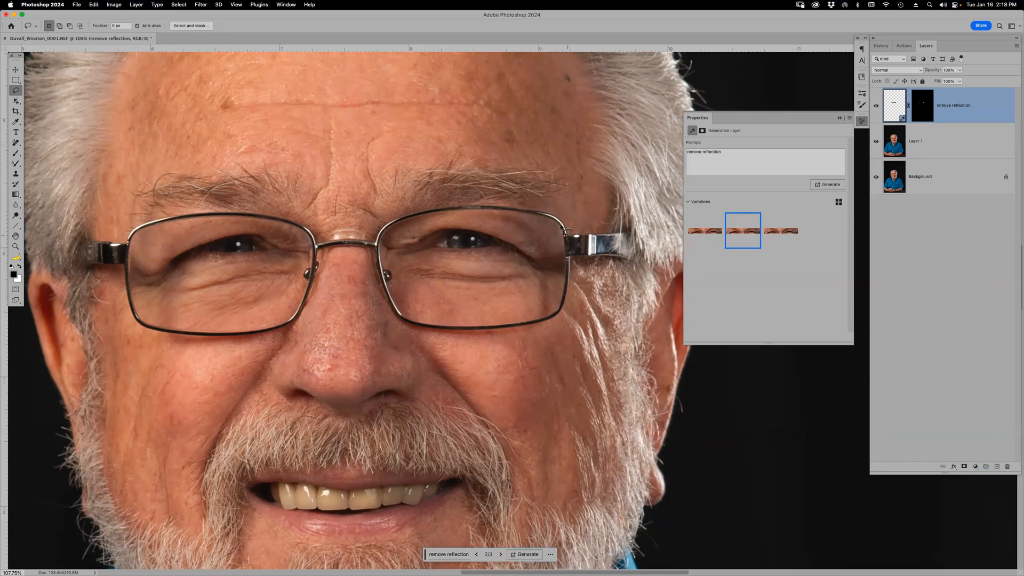
mouse_move(734, 235)
click(717, 245)
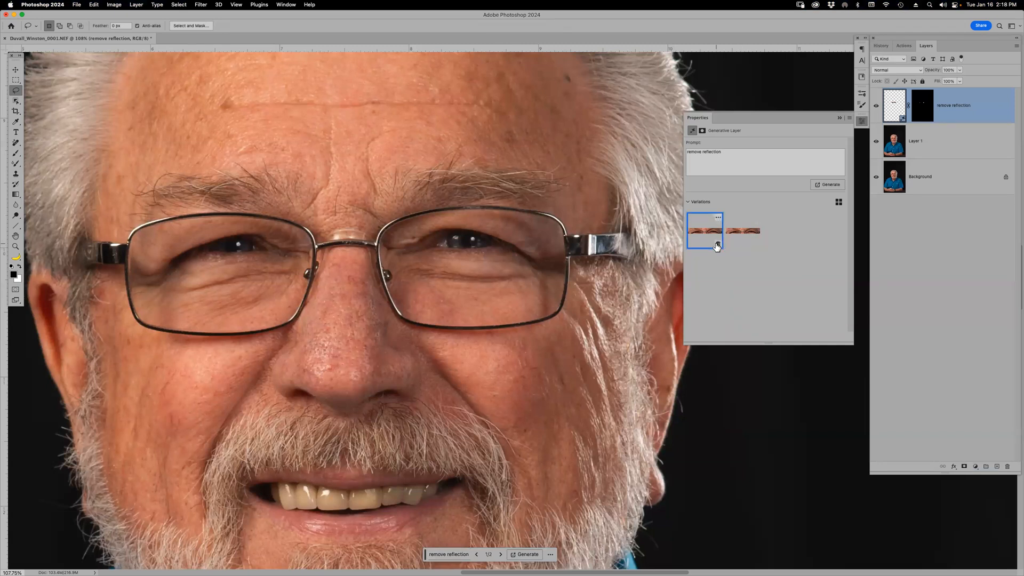
click(741, 232)
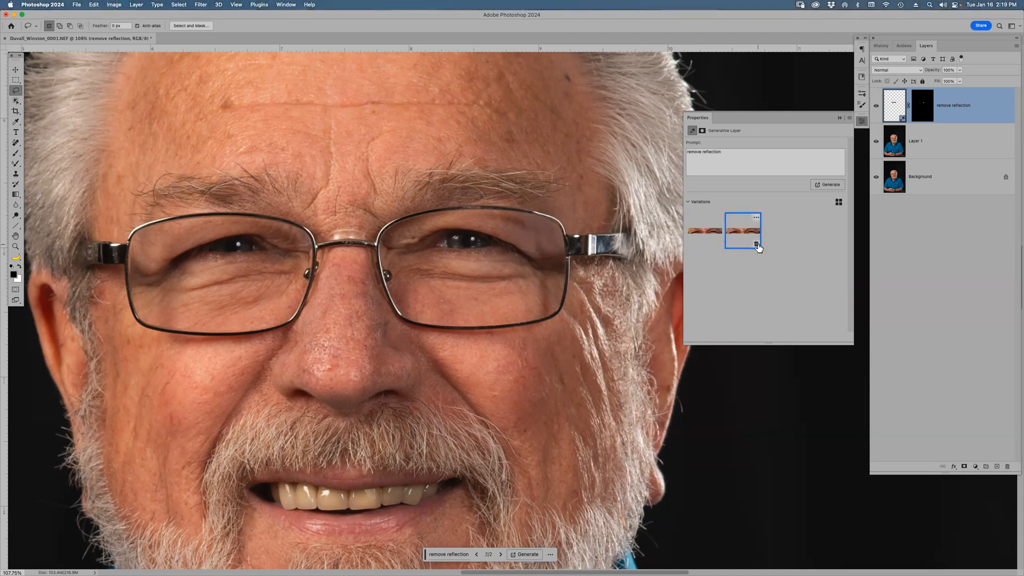
click(756, 244)
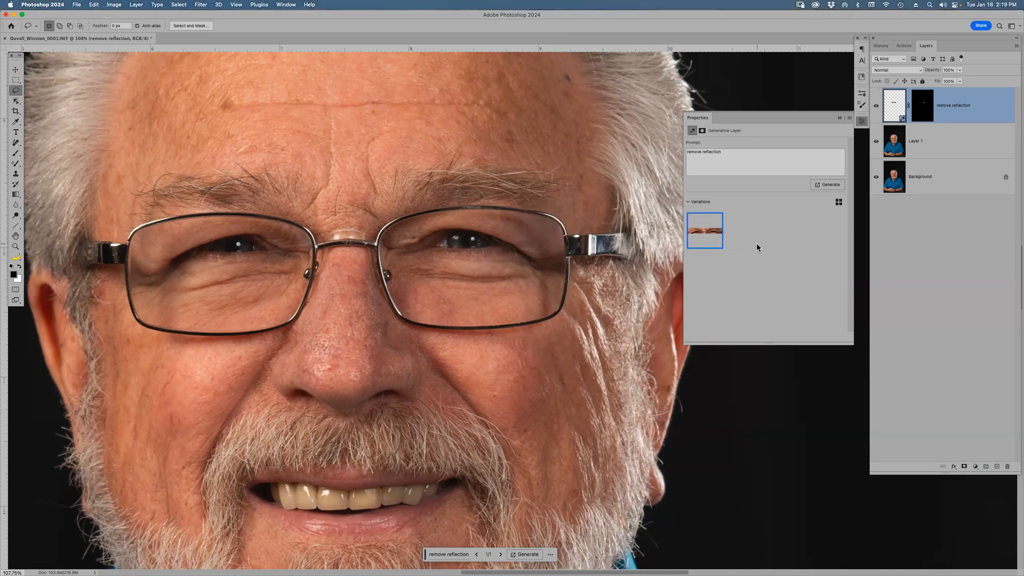
Step: Compare the glasses before and after by repeatedly hiding and showing the "remove reflection" layer, leaving it visible
click(840, 118)
click(876, 106)
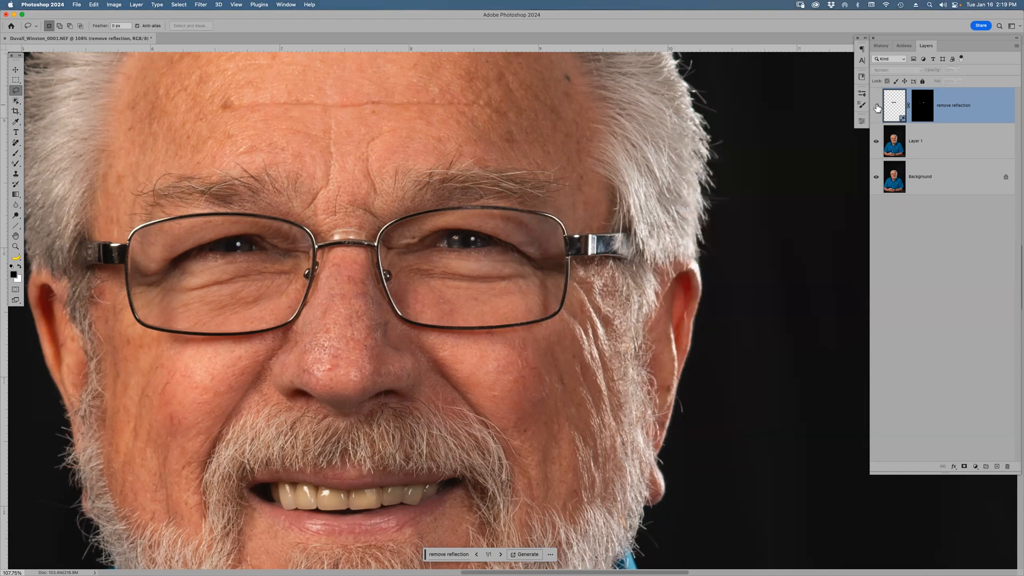
click(876, 106)
click(877, 106)
click(877, 106)
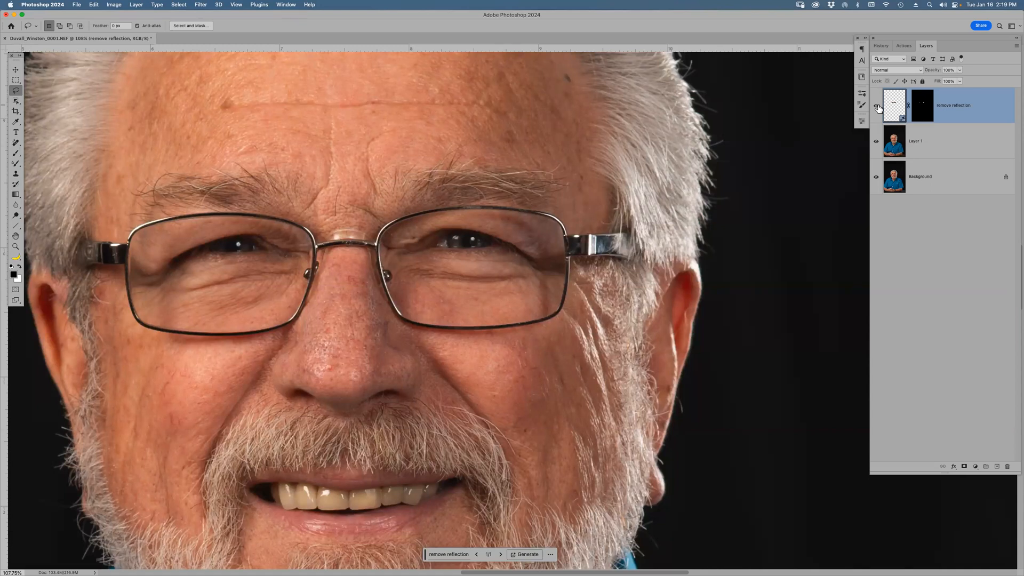
click(876, 106)
click(877, 106)
click(876, 106)
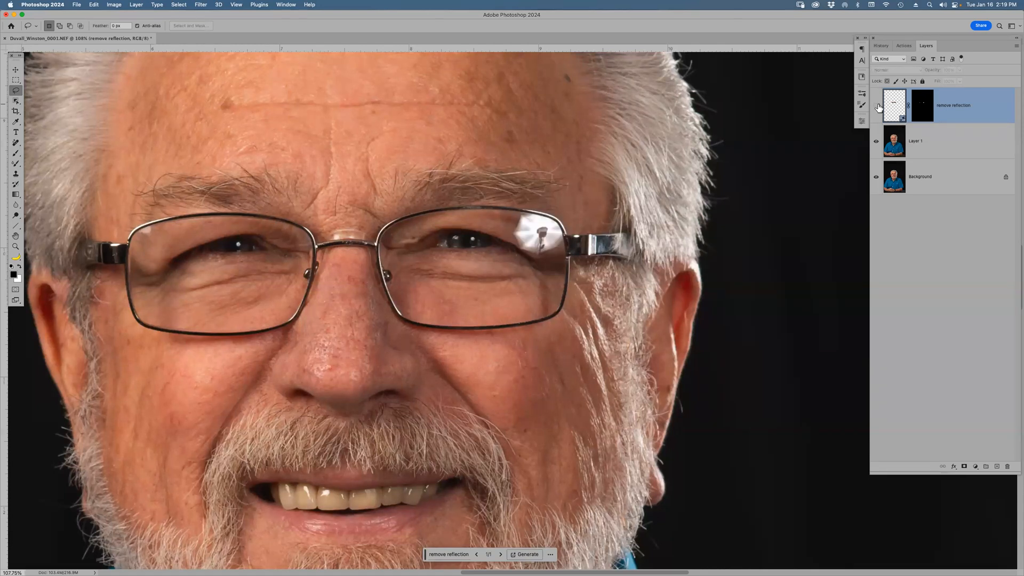
click(877, 107)
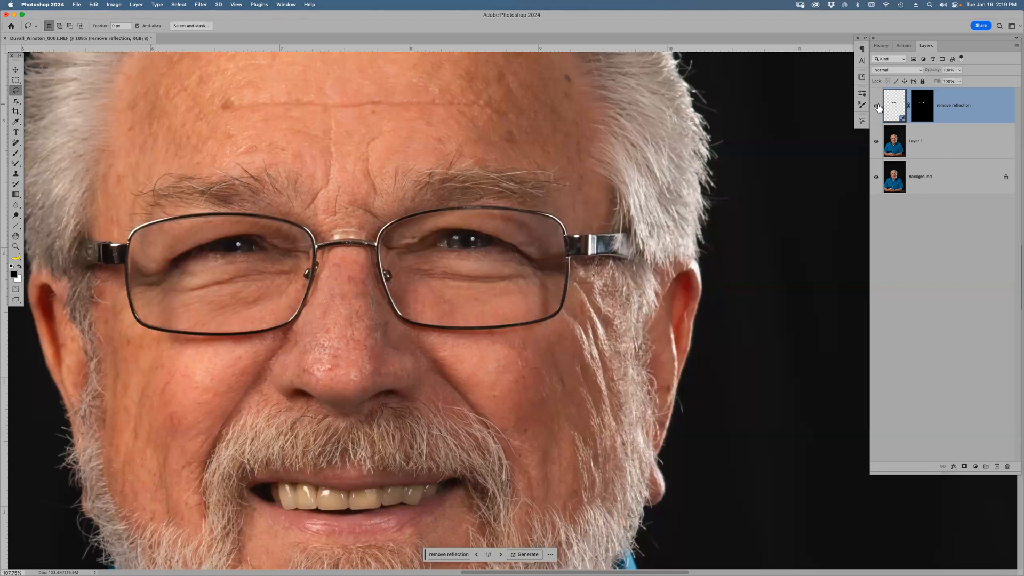
click(877, 107)
click(878, 107)
click(876, 107)
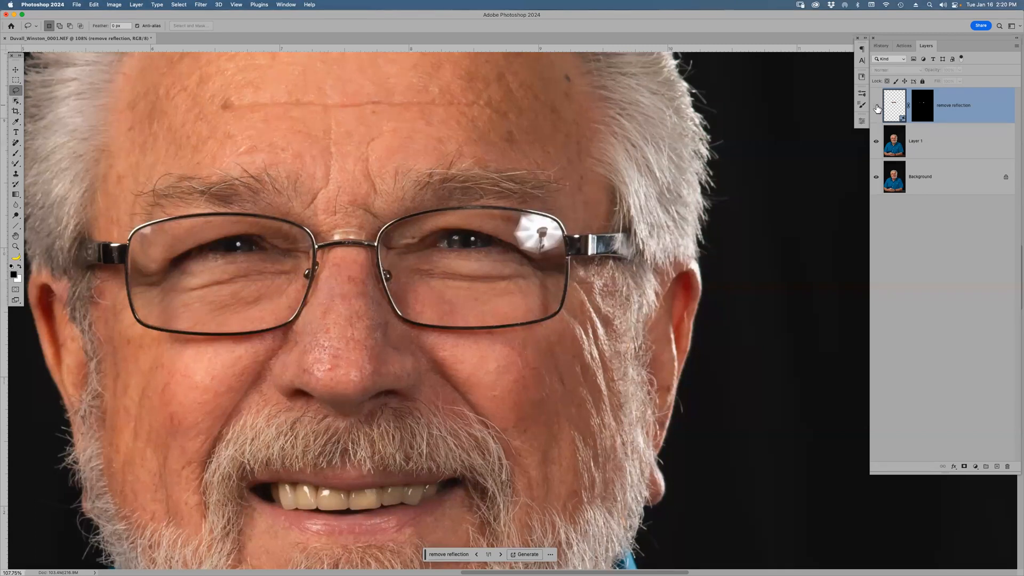
click(877, 107)
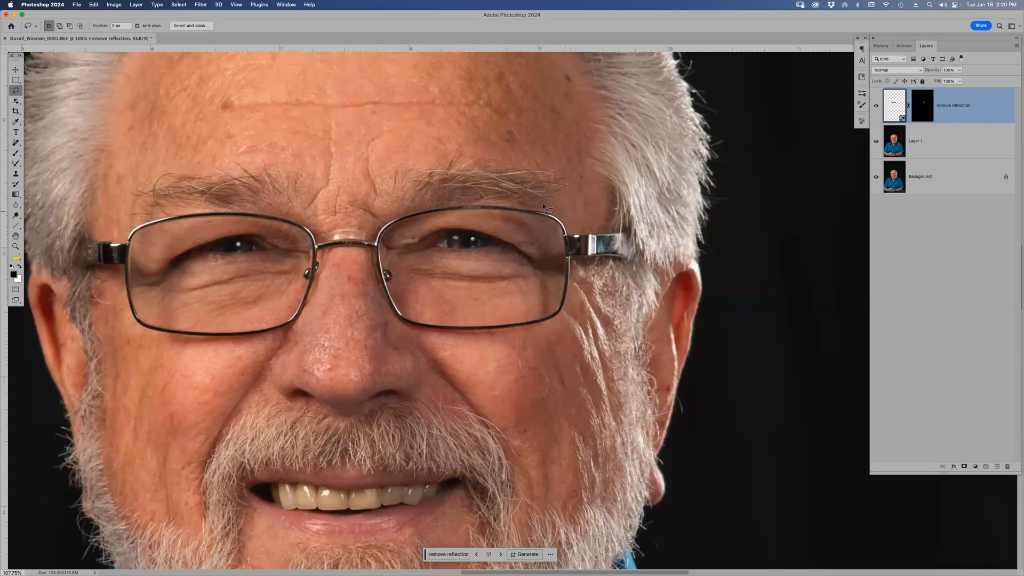
click(876, 105)
click(875, 105)
click(875, 105)
click(876, 105)
click(875, 106)
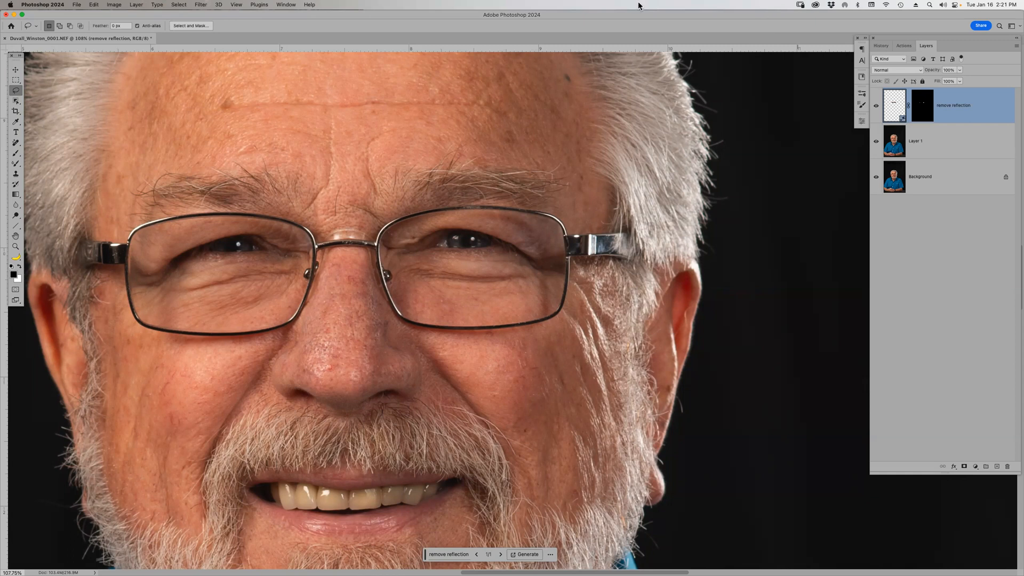
Step: Draw a loose lasso selection around the man's whole head, from above the hair down to the shirt collar
key(super+0)
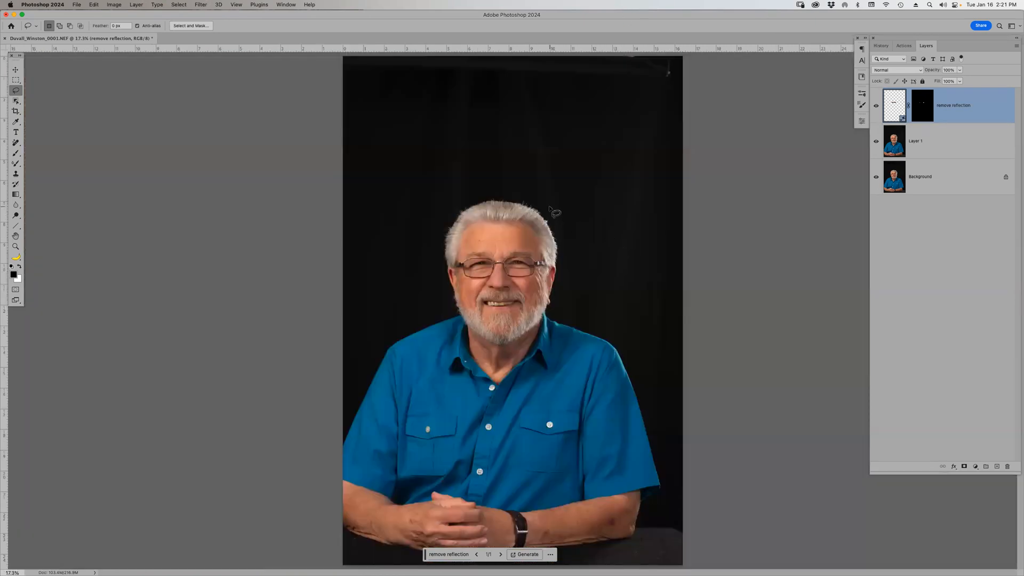
mouse_move(542, 200)
mouse_down()
mouse_move(457, 195)
mouse_move(428, 222)
mouse_move(430, 304)
mouse_move(450, 353)
mouse_move(505, 387)
mouse_move(566, 351)
mouse_move(585, 262)
mouse_move(556, 203)
mouse_up()
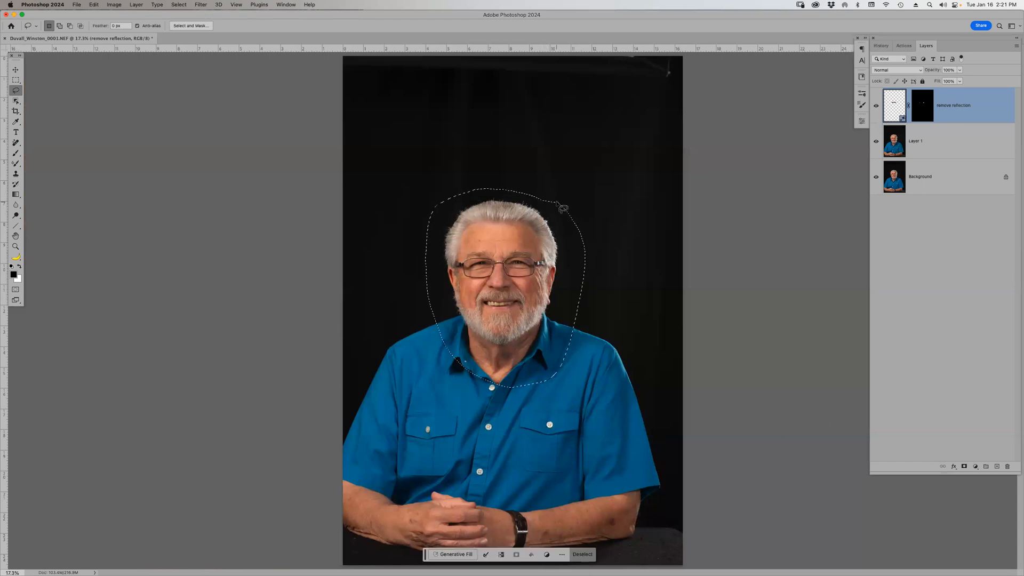
Step: Run Generative Fill on the selected head area with the prompt "make me beautiful"
click(462, 554)
text(make )
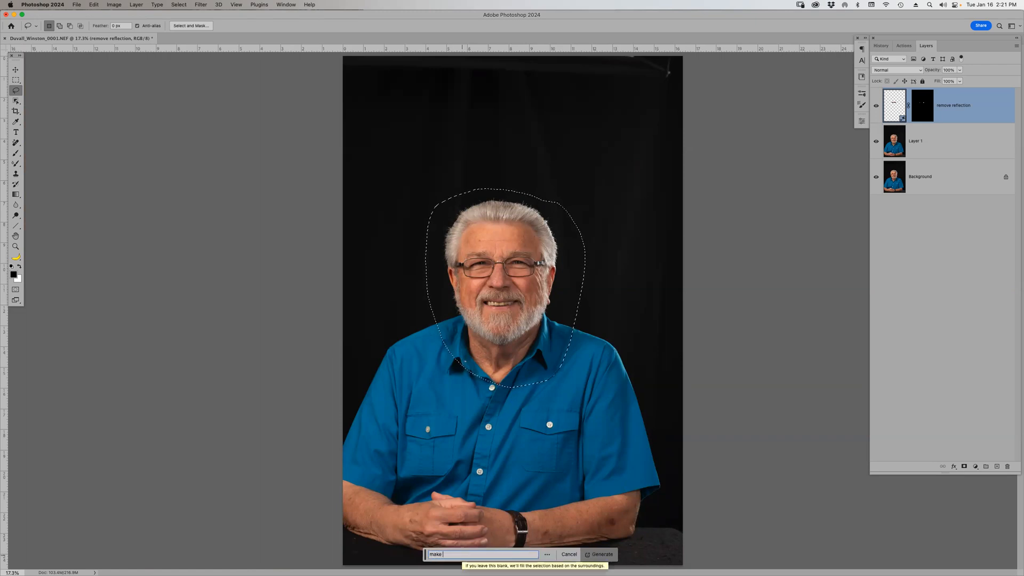
text(me beautiful)
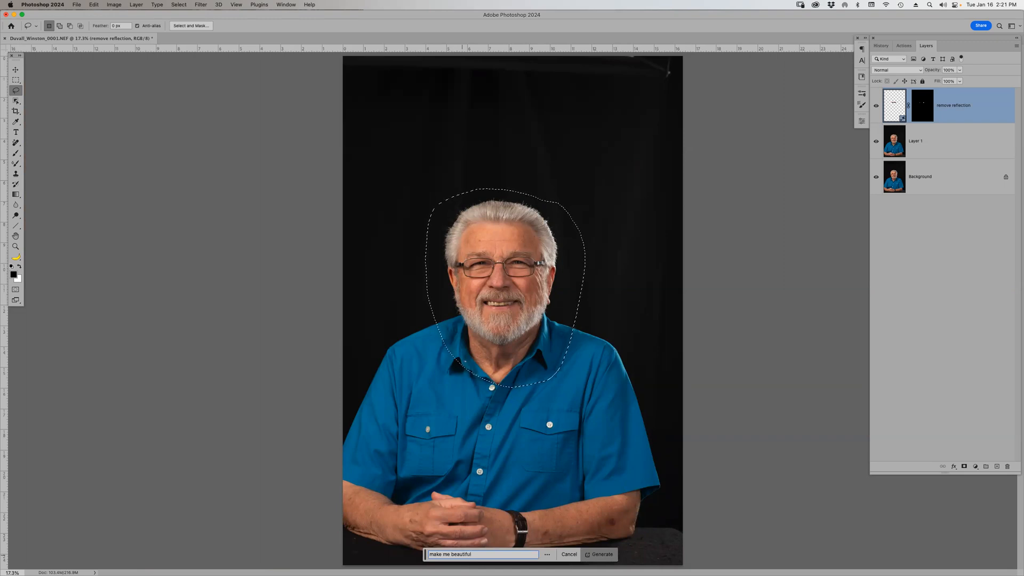
key(Return)
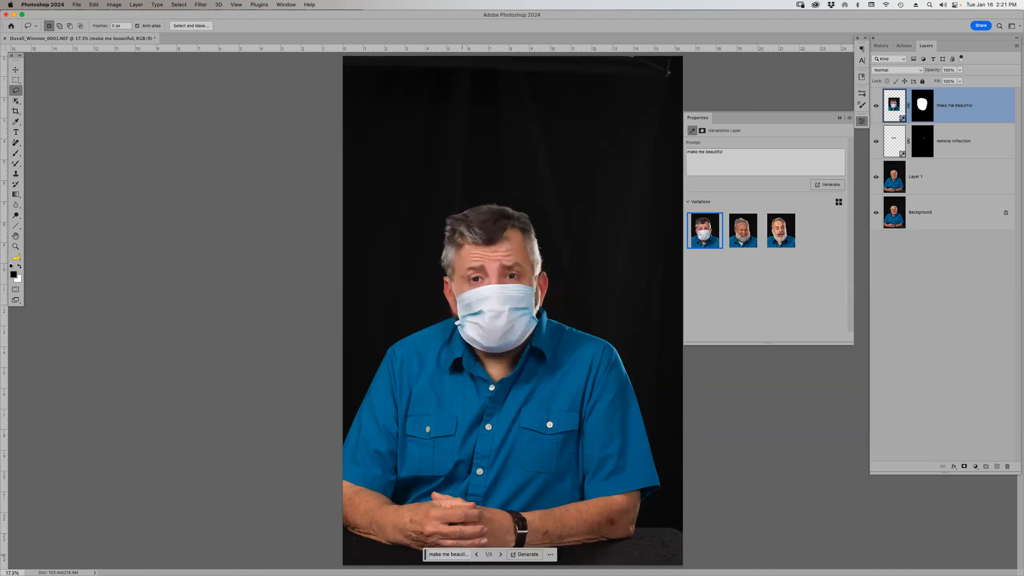
Step: Compare the three variations of the "make me beautiful" fill and delete that generative layer
click(749, 235)
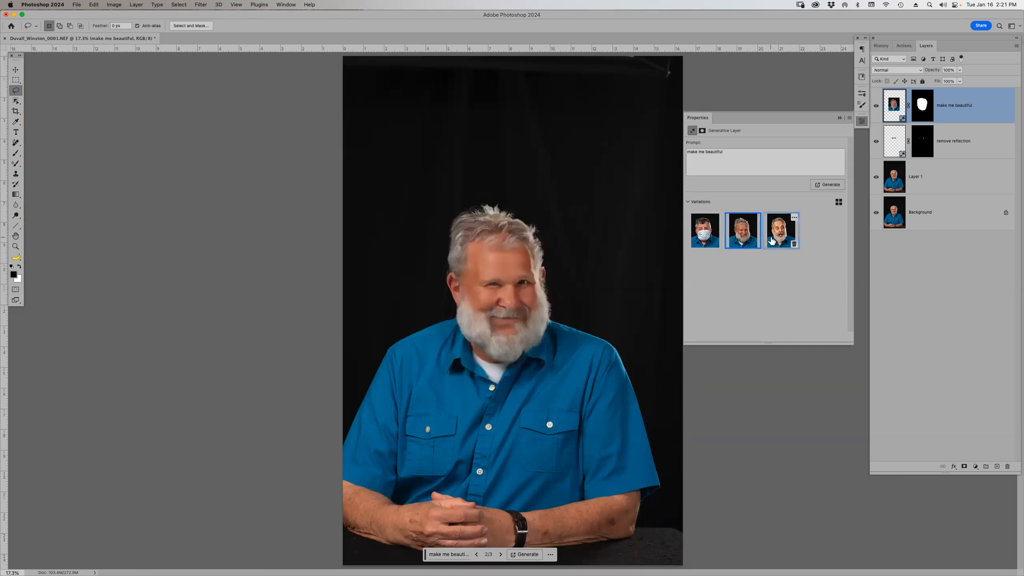
click(771, 240)
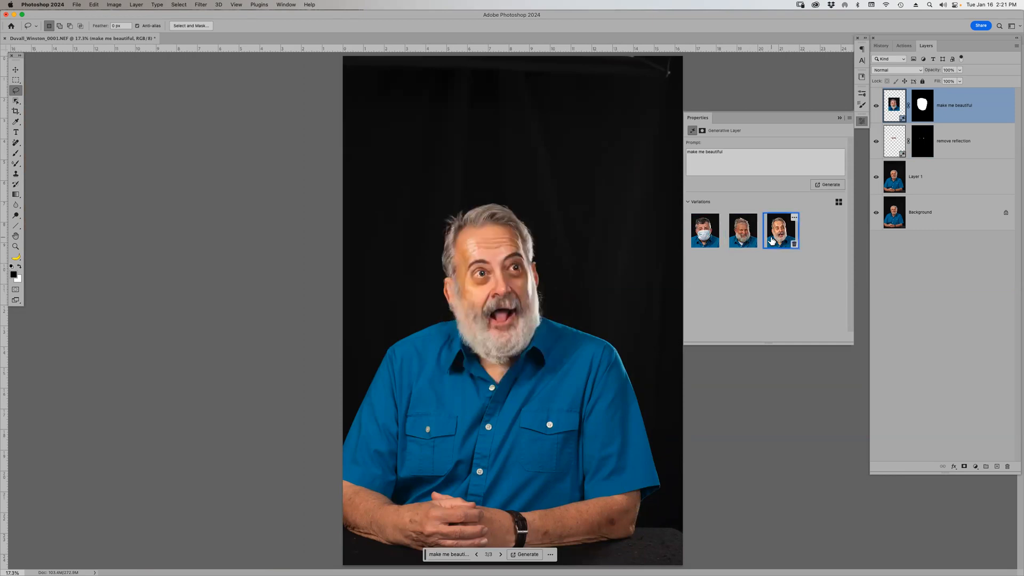
click(705, 238)
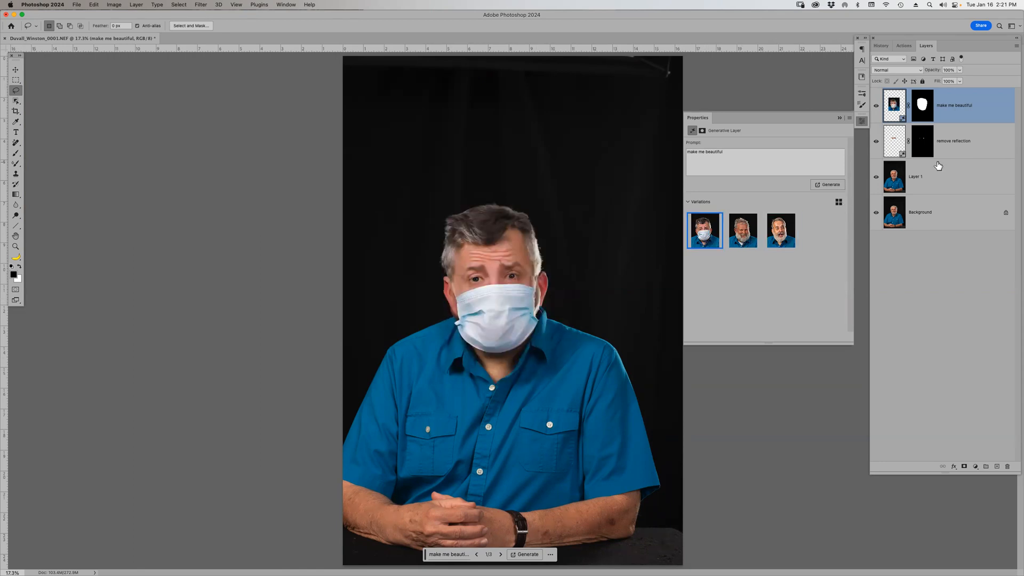
drag(982, 104, 1007, 466)
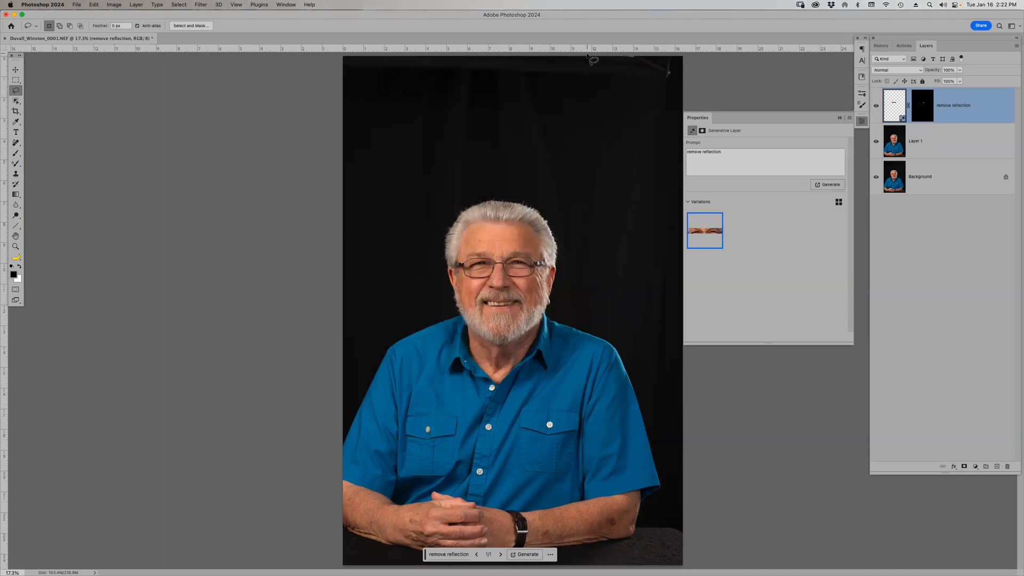
Step: Close the man's portrait without saving, switch to Bridge and open the portrait of the woman in the floral dress
key(super+w)
key(super+d)
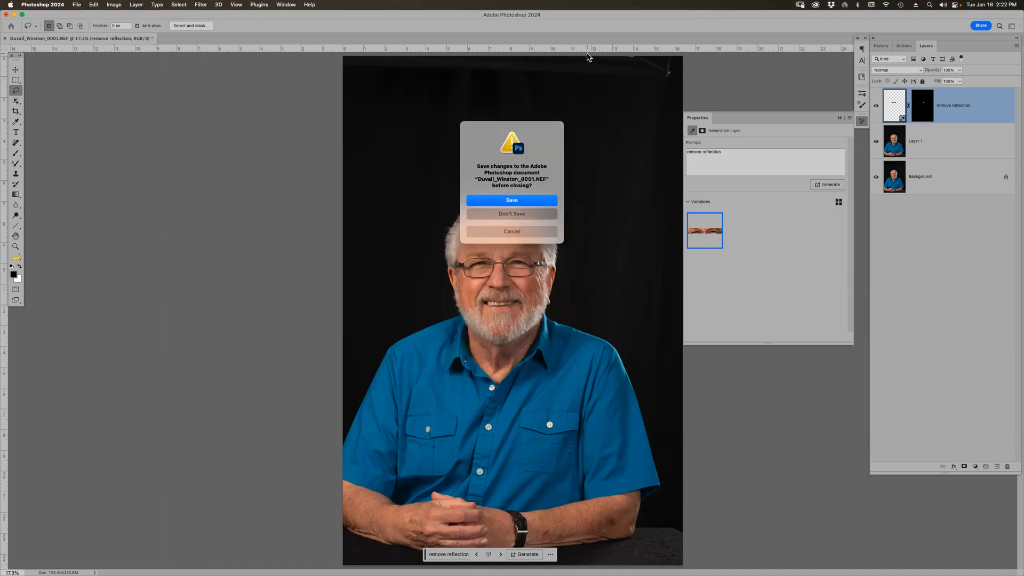
key(super+Tab)
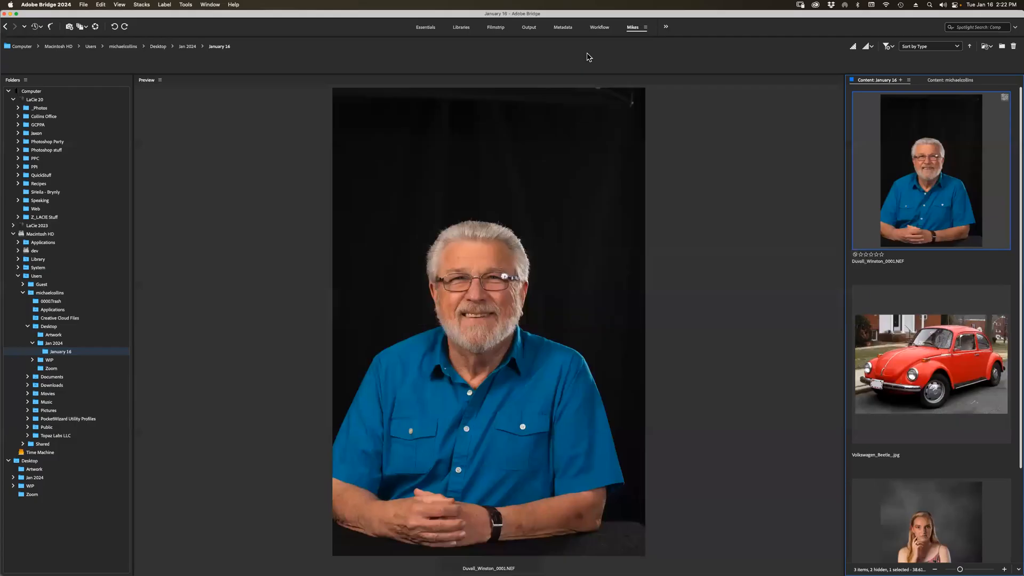
scroll(928, 421, down, 3)
double_click(927, 419)
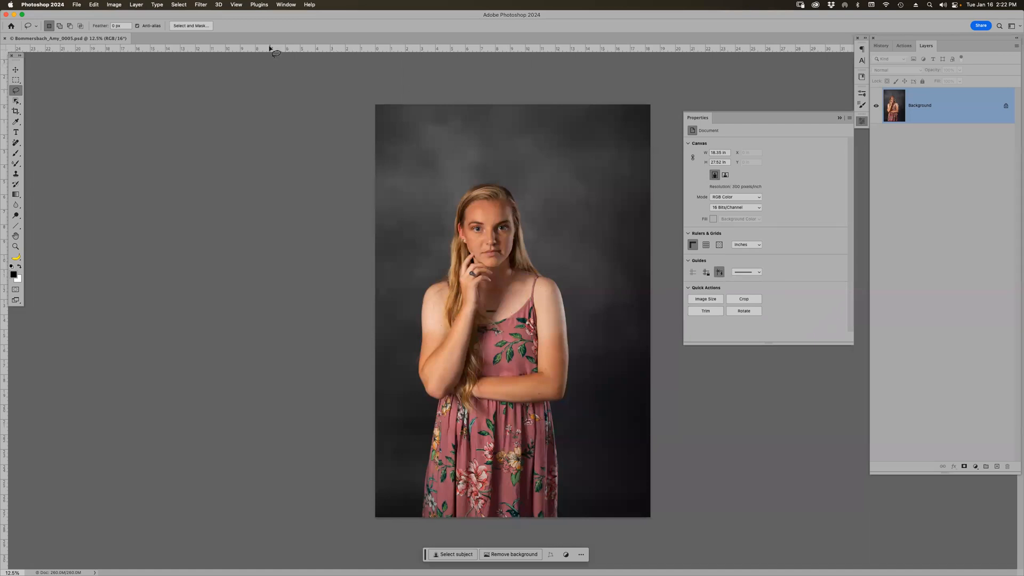
Step: Select the whole woman with Select Subject and run Generative Fill on her with the prompt "fix tan lines"
key(w)
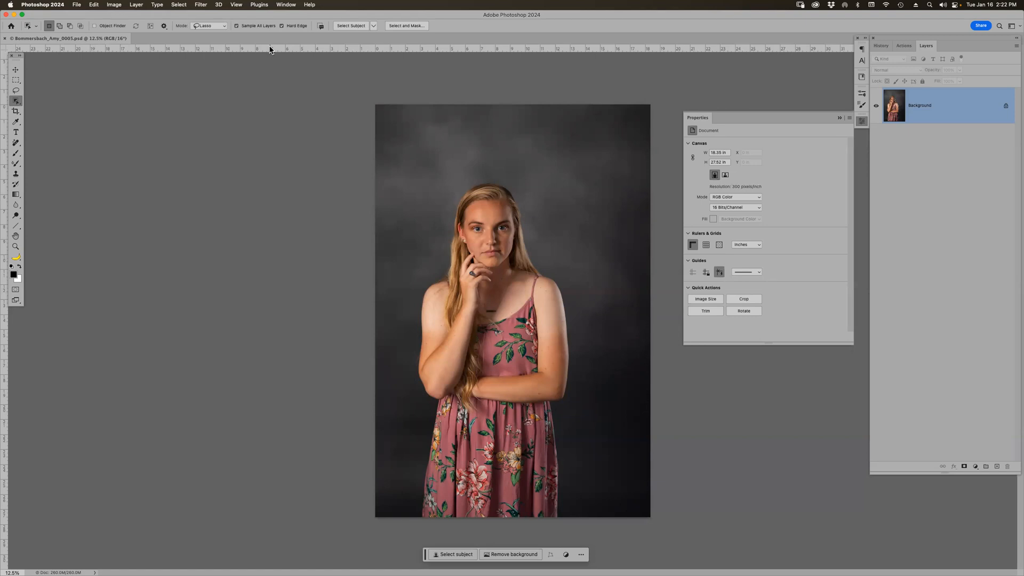
click(350, 26)
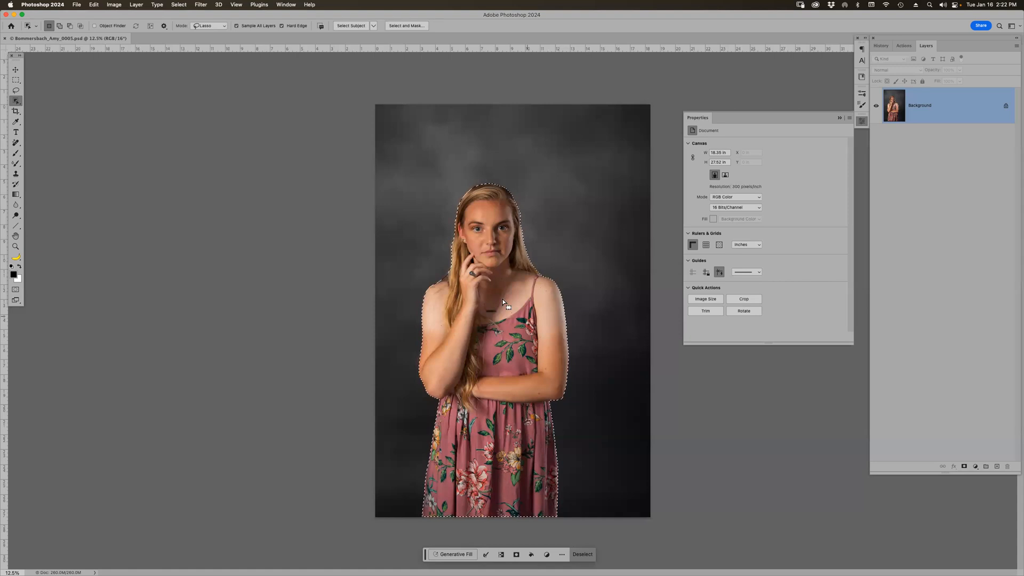
click(437, 554)
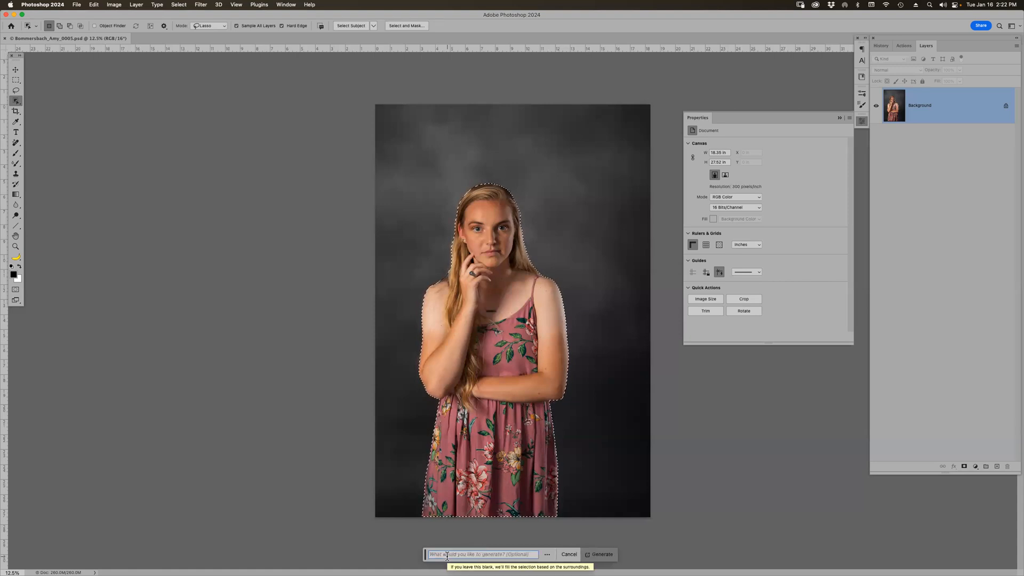
text(f)
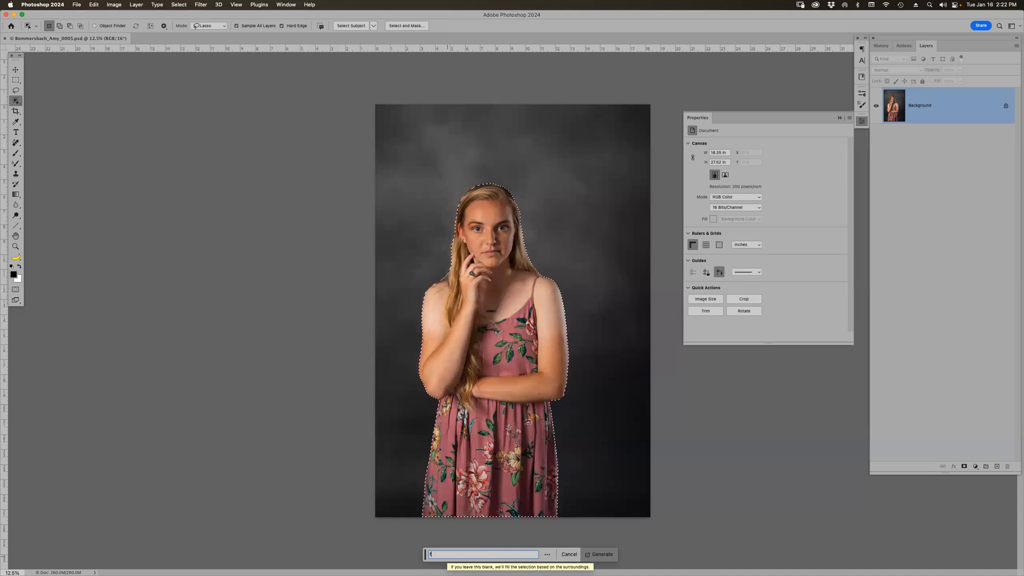
text(ix ta)
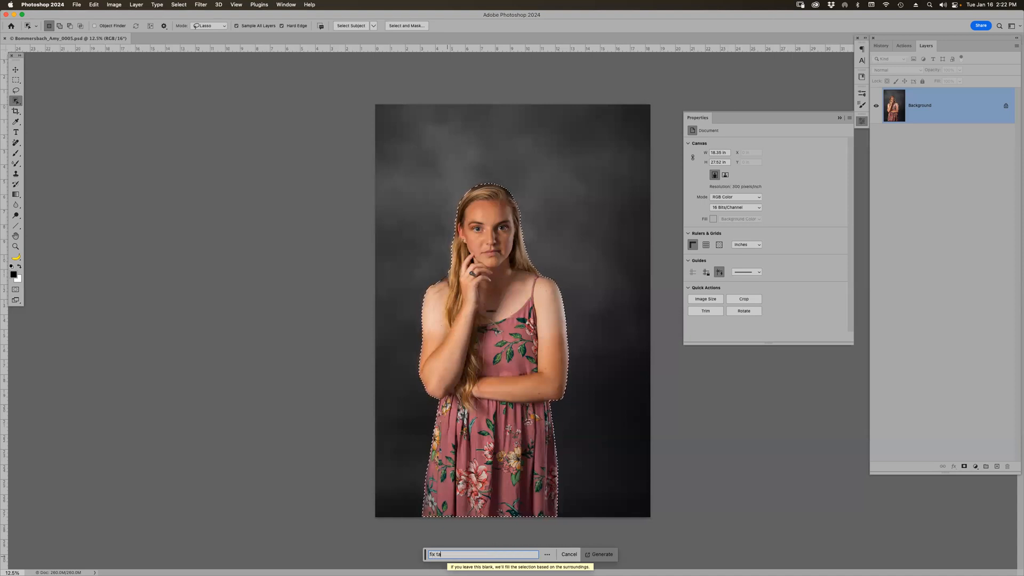
text(n lines)
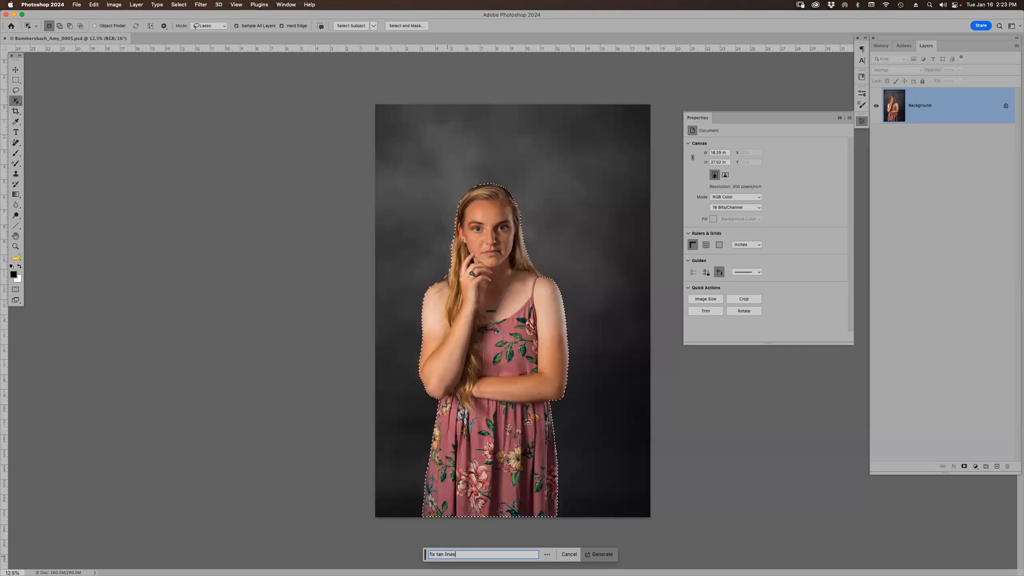
key(Return)
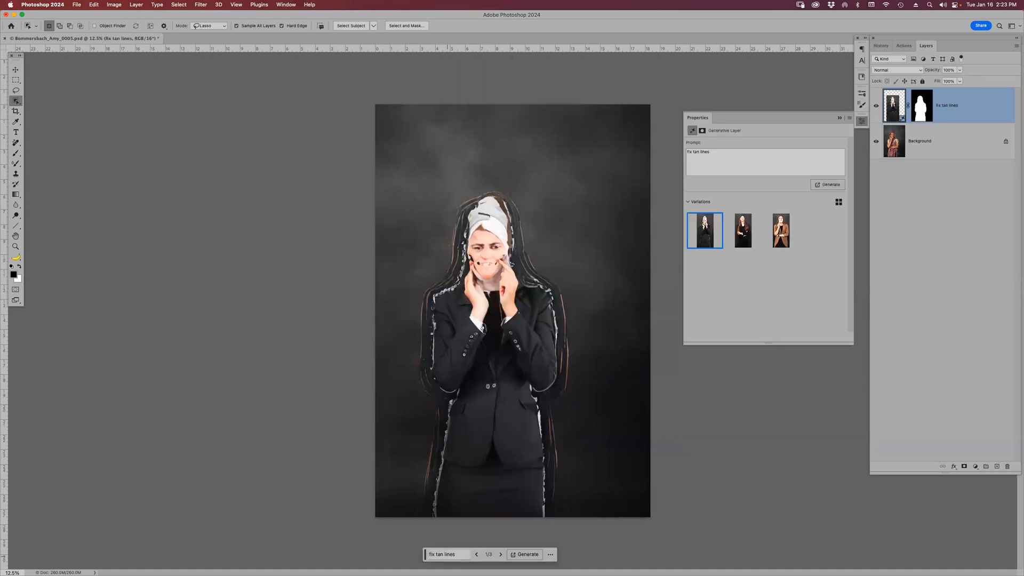
Step: Compare the three "fix tan lines" variations and generate another set from the same prompt
mouse_move(738, 240)
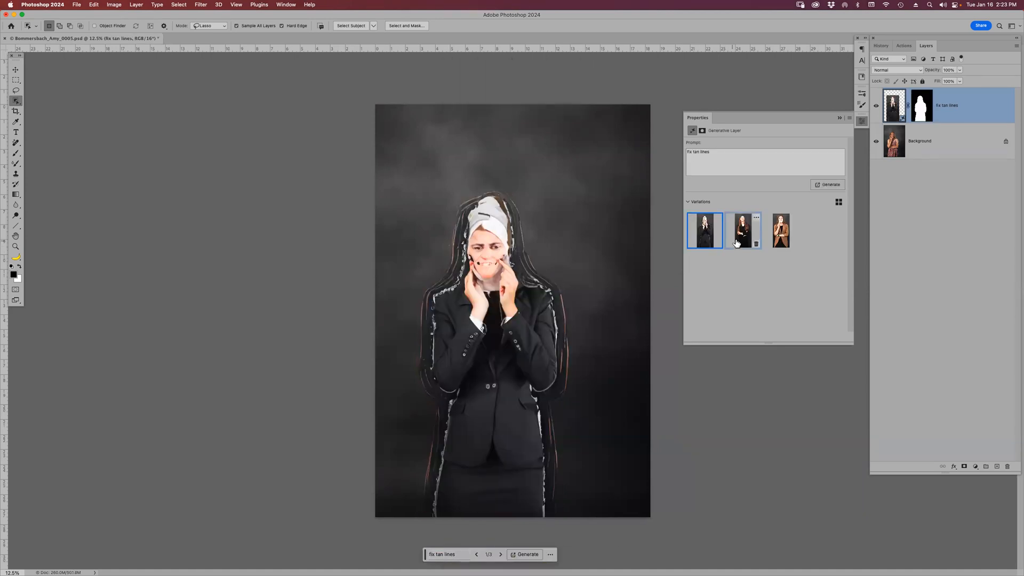
click(748, 233)
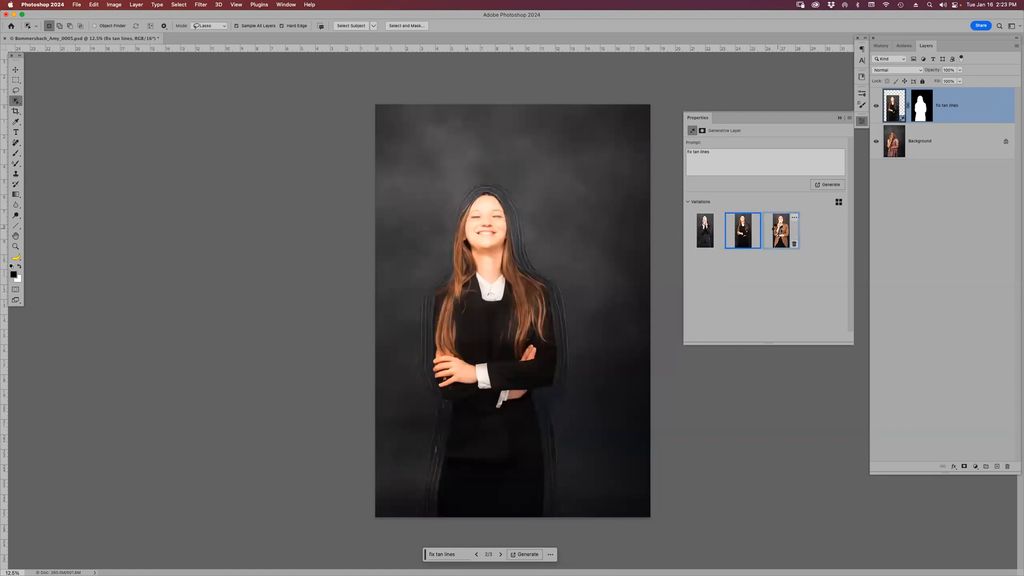
click(779, 232)
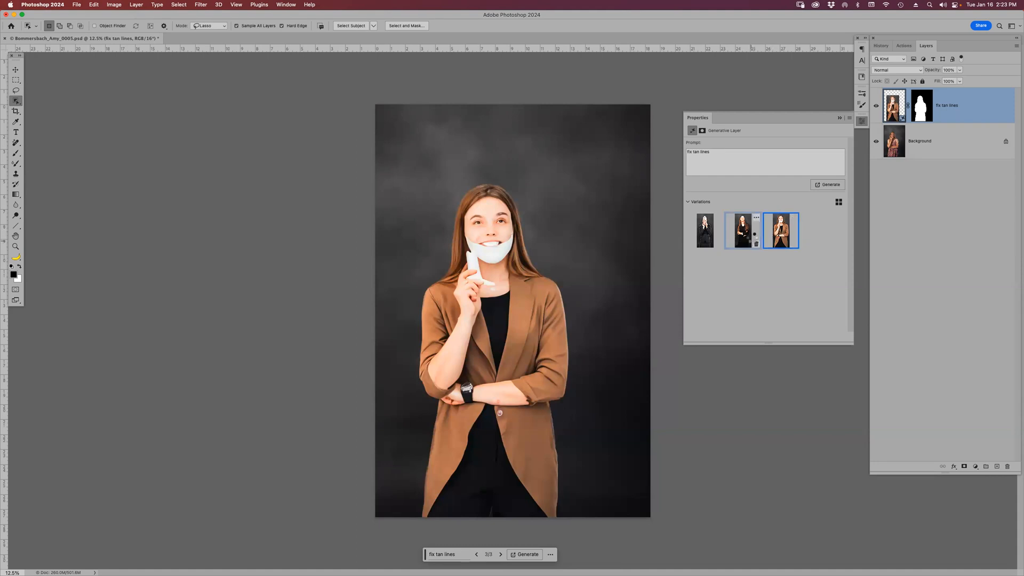
click(750, 236)
click(830, 185)
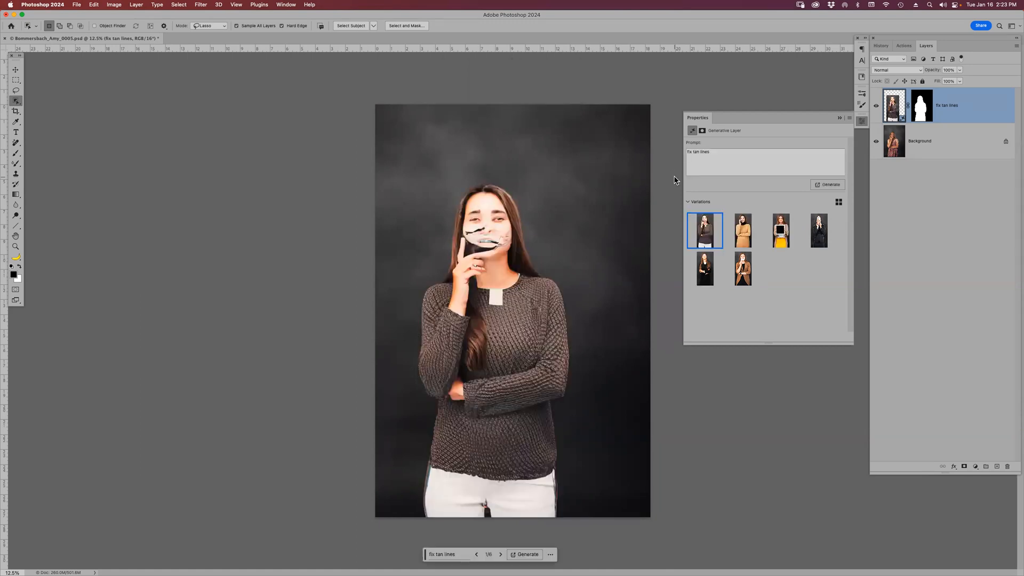
Step: Review the newly generated variations and delete the "fix tan lines" layer
click(746, 240)
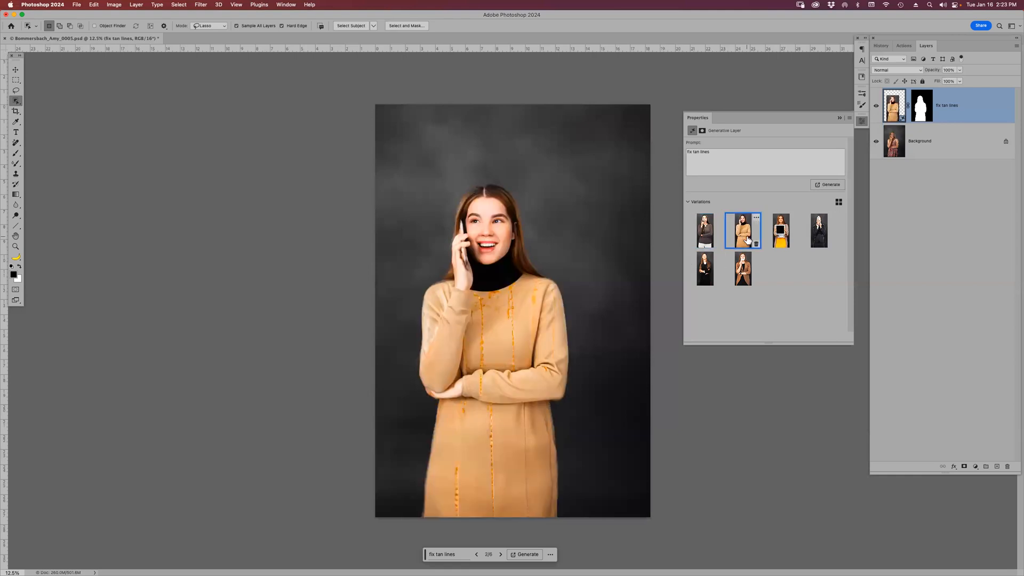
click(778, 233)
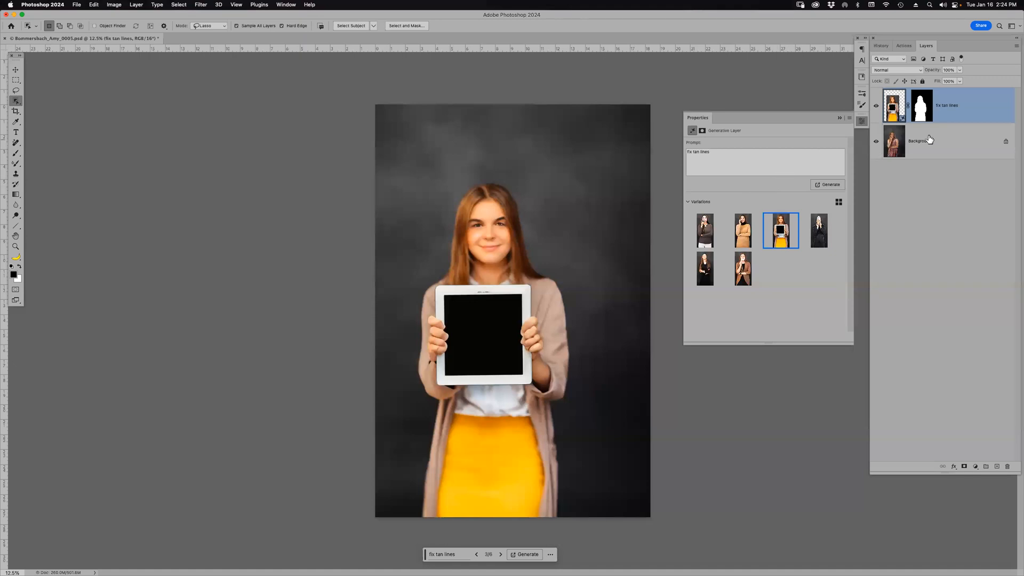
key(Delete)
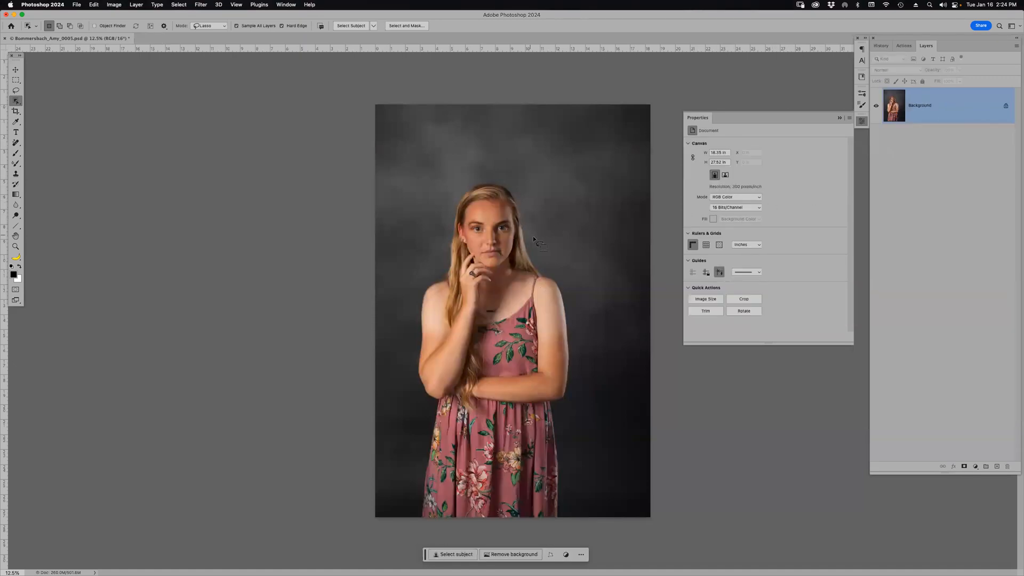
Step: Reselect the whole woman with Select Subject and check its Device and Cloud processing options, keeping Cloud (Detailed results)
click(350, 25)
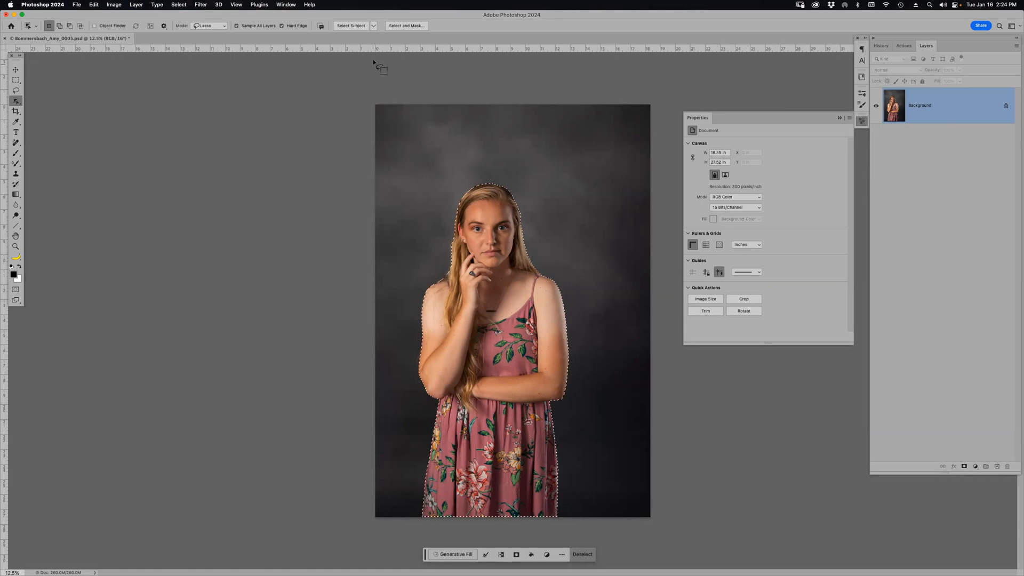
click(374, 26)
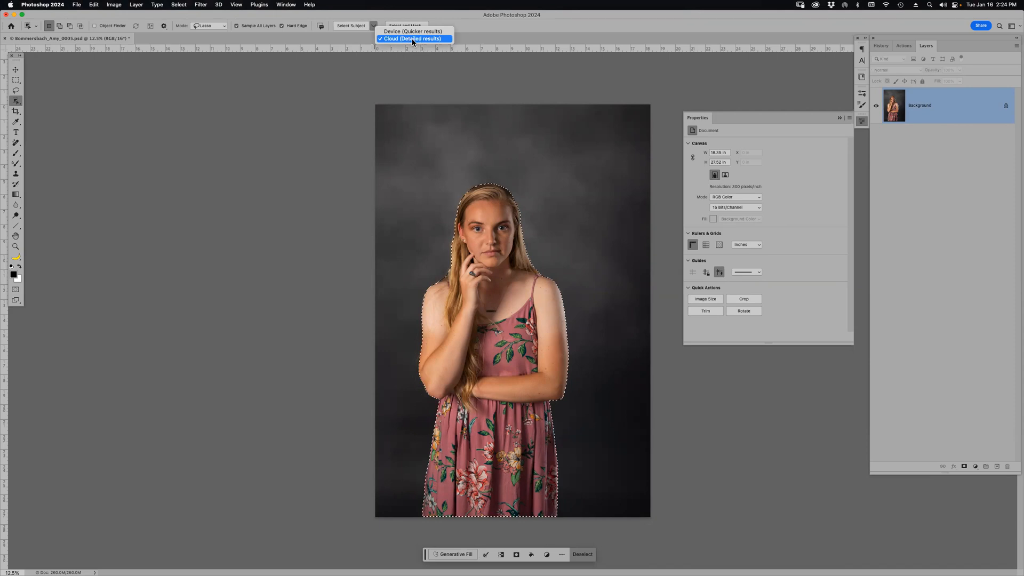
click(500, 36)
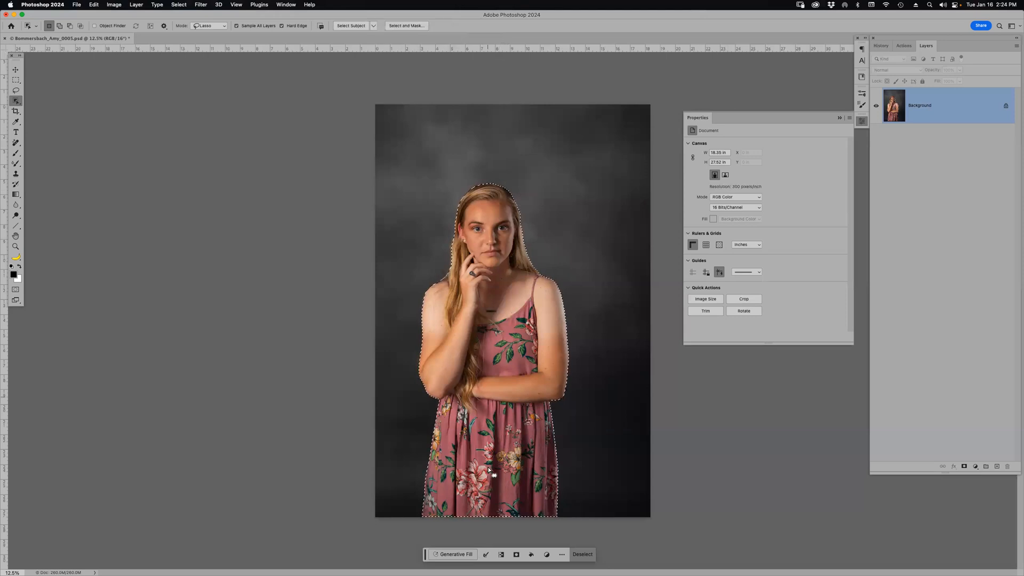
Step: Try Generative Fill on the whole woman with the prompt "remove tan lines", undo the fill and clear the selection
click(454, 554)
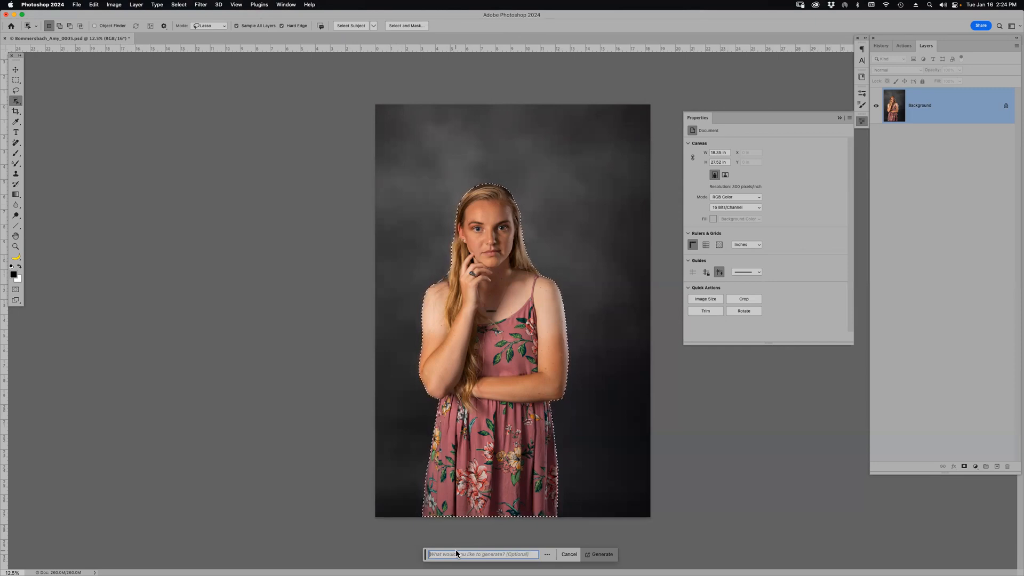
text(remove tan lines)
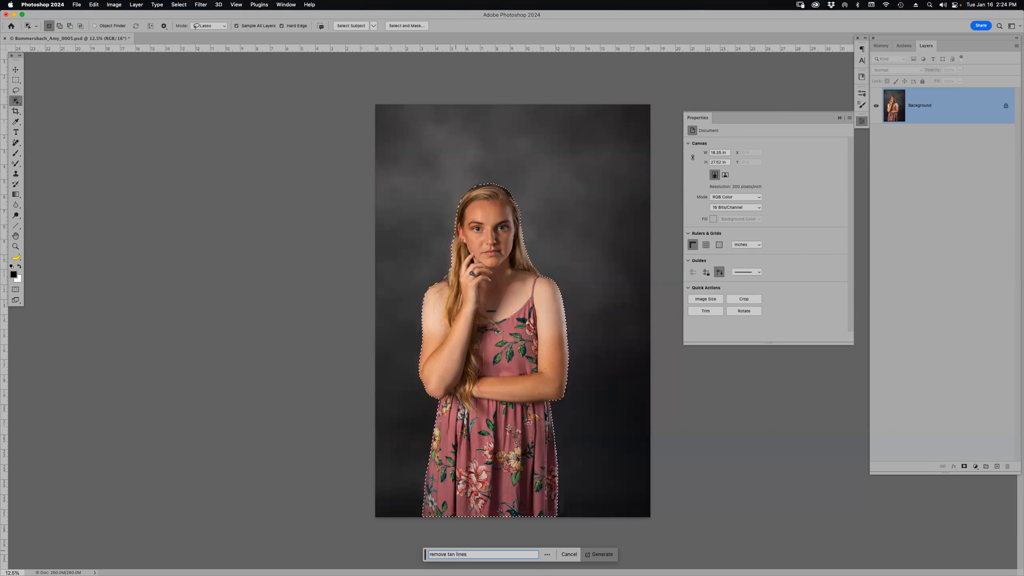
key(Return)
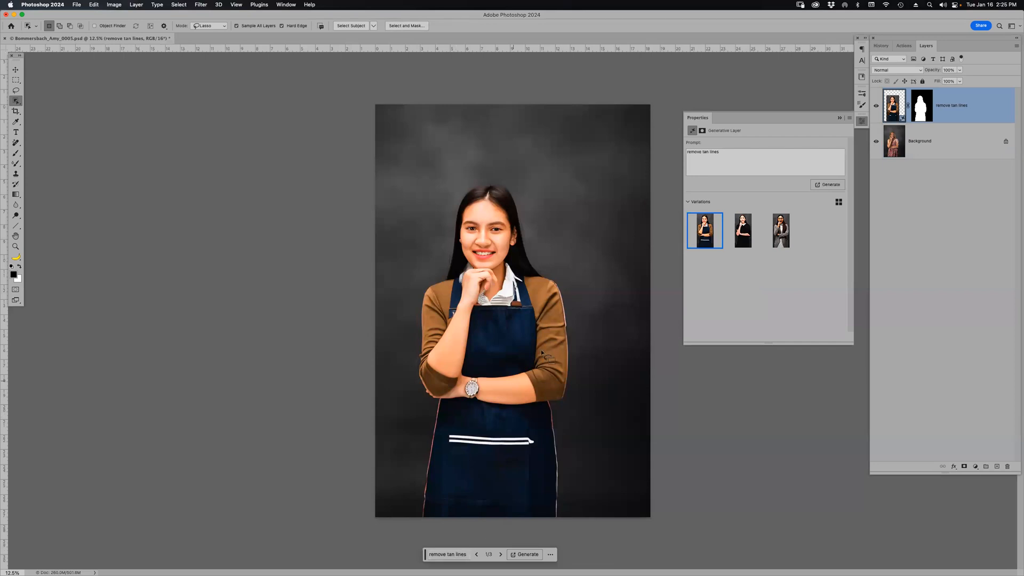
key(super+z)
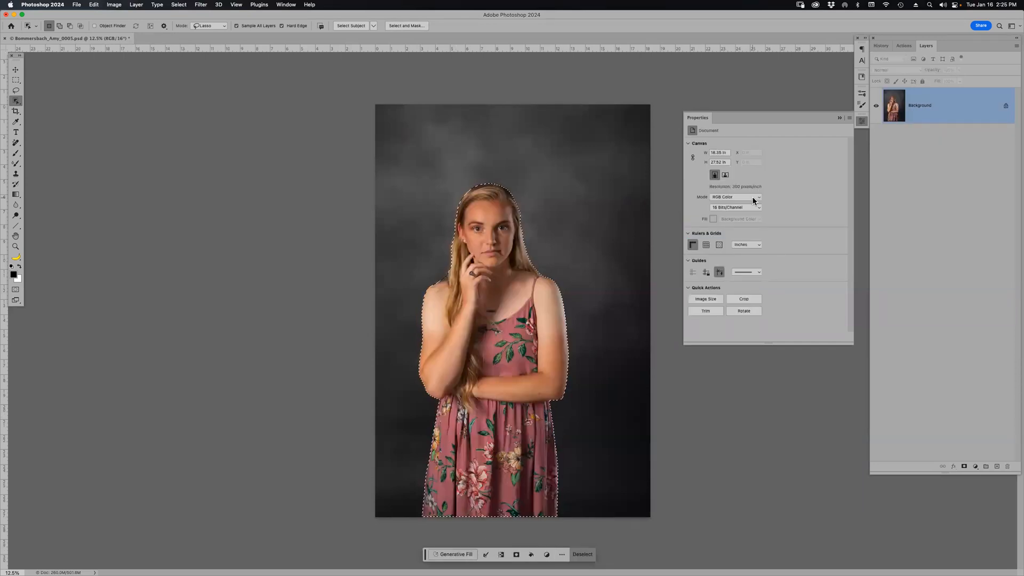
key(super+d)
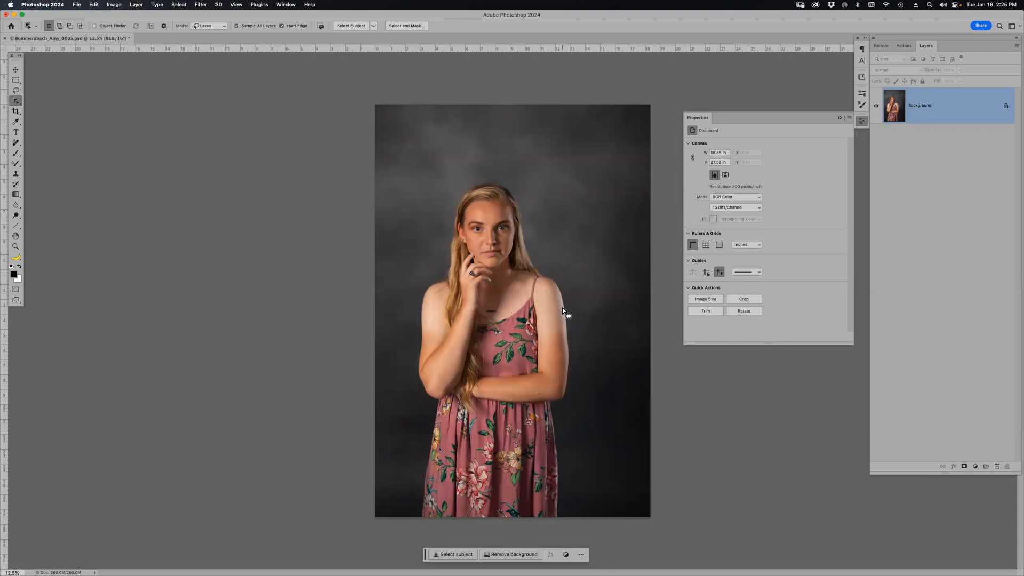
Step: Select the bare shoulder and upper arm on the side of the long hair with the Object Selection tool
mouse_move(536, 310)
mouse_down()
mouse_move(536, 371)
mouse_move(562, 379)
mouse_move(575, 331)
mouse_up()
mouse_move(559, 281)
mouse_down()
mouse_move(524, 267)
mouse_move(451, 274)
mouse_up()
mouse_move(411, 343)
mouse_down()
mouse_move(429, 358)
mouse_move(441, 349)
mouse_move(469, 273)
mouse_up()
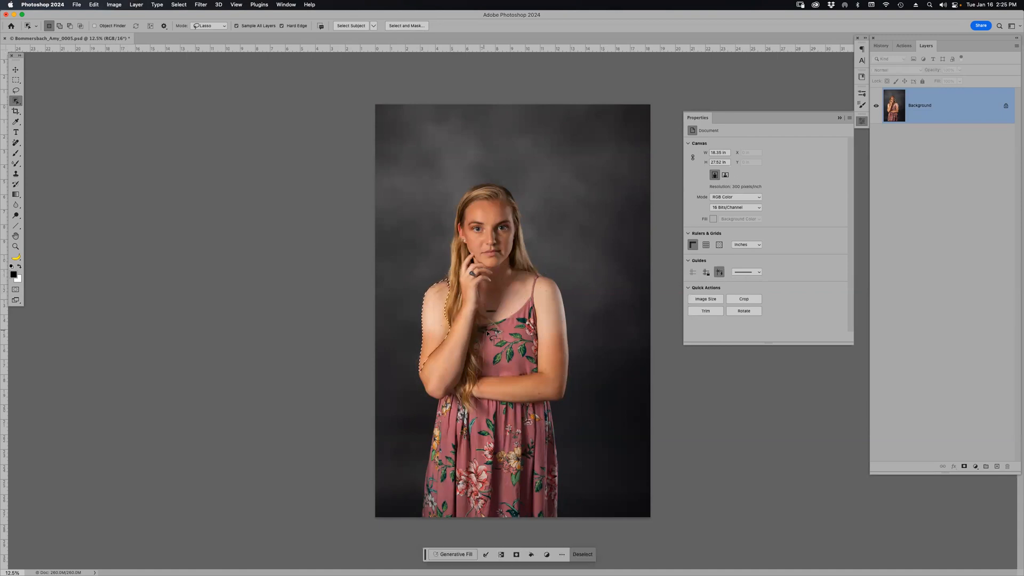
Step: Try to add the opposite shoulder to the selection, and take the selected dress strap area out with the Lasso tool
key(shift)
mouse_move(519, 265)
mouse_down()
mouse_move(496, 322)
mouse_move(521, 310)
mouse_move(530, 341)
mouse_move(569, 344)
mouse_move(561, 285)
mouse_move(520, 265)
mouse_up()
key(l)
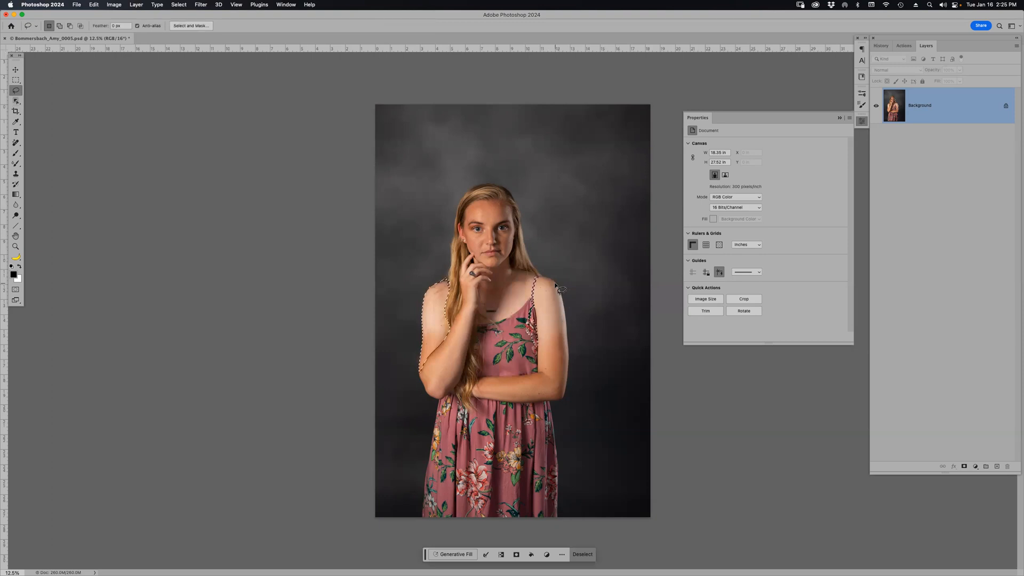
mouse_move(529, 314)
mouse_down()
mouse_move(535, 360)
mouse_move(546, 335)
mouse_move(558, 281)
mouse_up()
Step: Run Generative Fill with the prompt "remove tan lines" on the selected shoulder and arm, and compare the generated variations
click(452, 556)
text(remove tan lines)
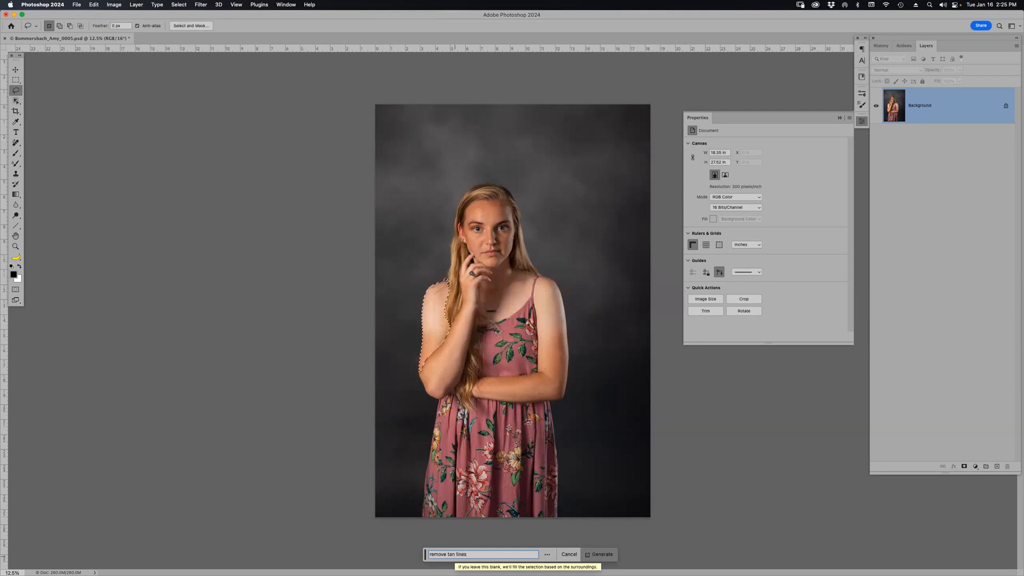
key(Return)
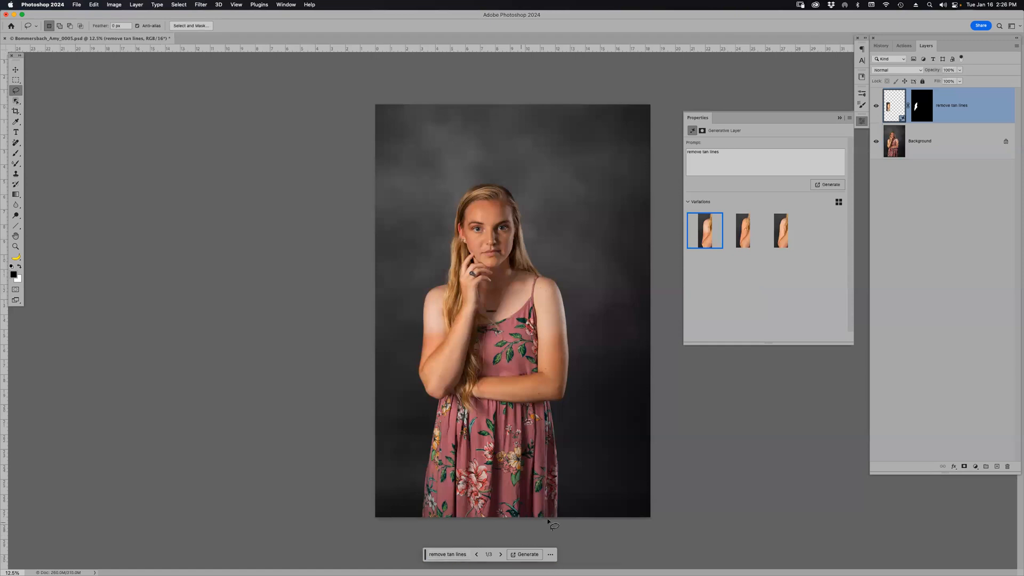
click(741, 240)
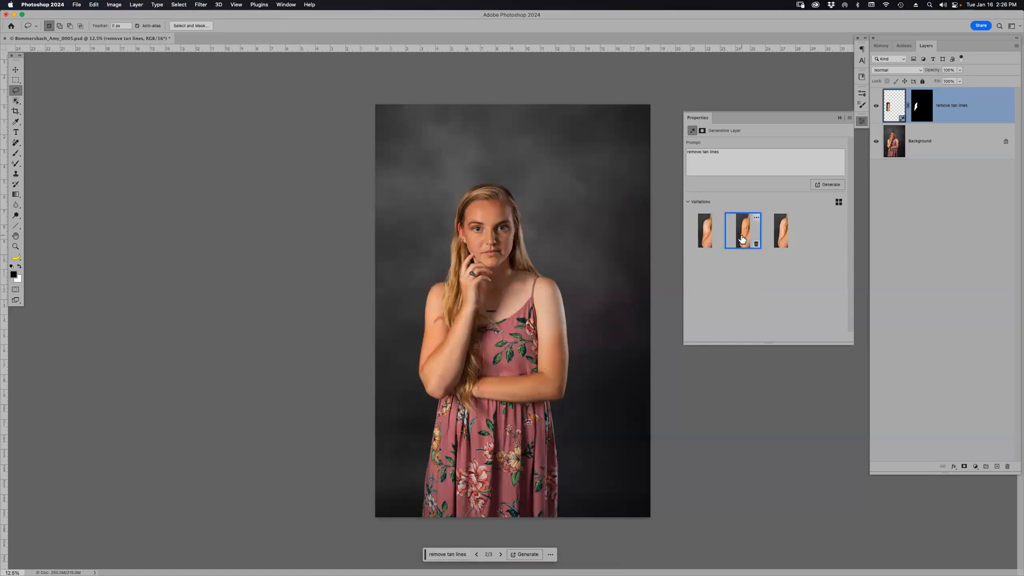
click(779, 237)
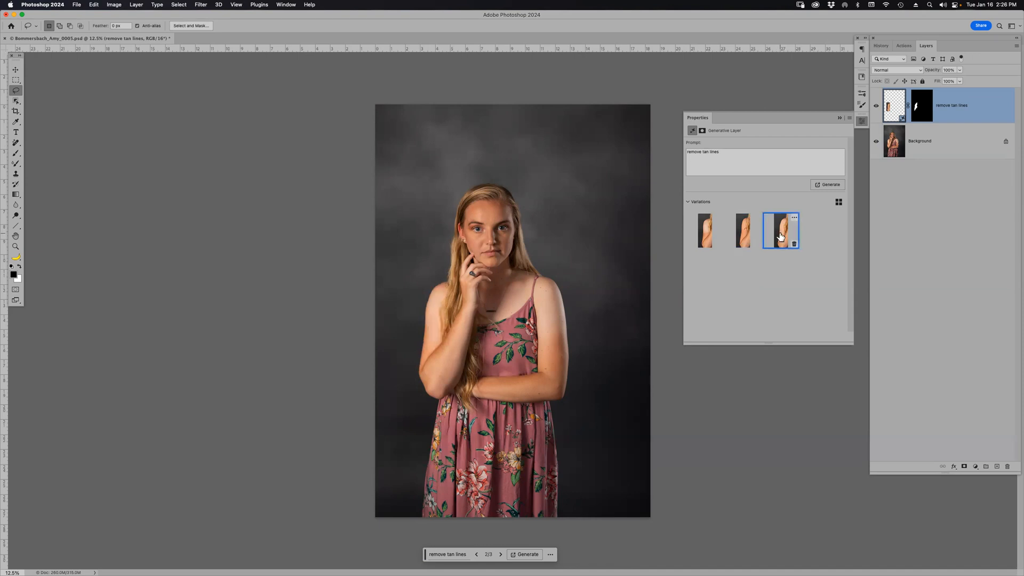
click(747, 235)
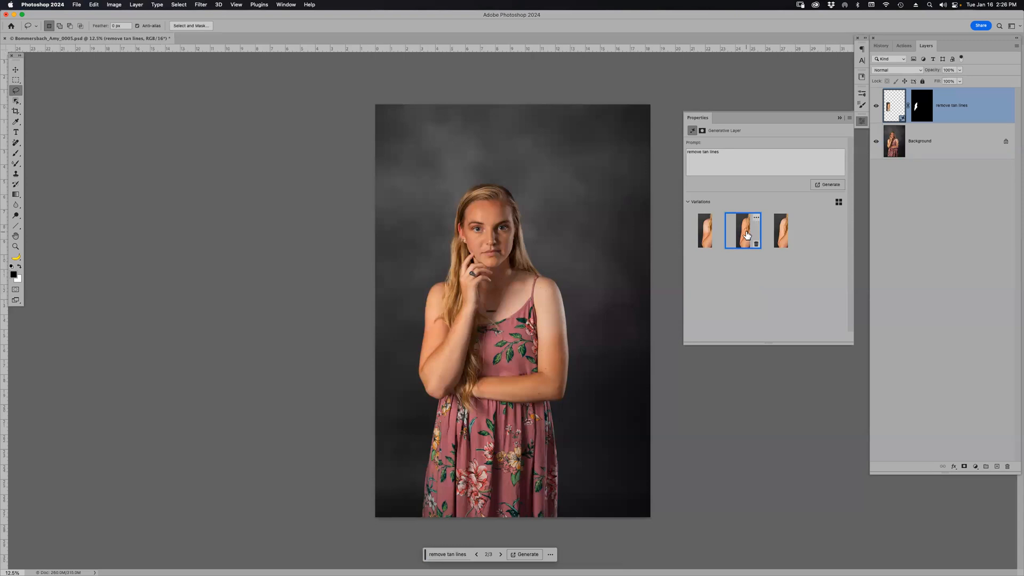
Step: Delete two of the generated variations and merge the remaining fill down into the Background layer
click(718, 244)
click(717, 245)
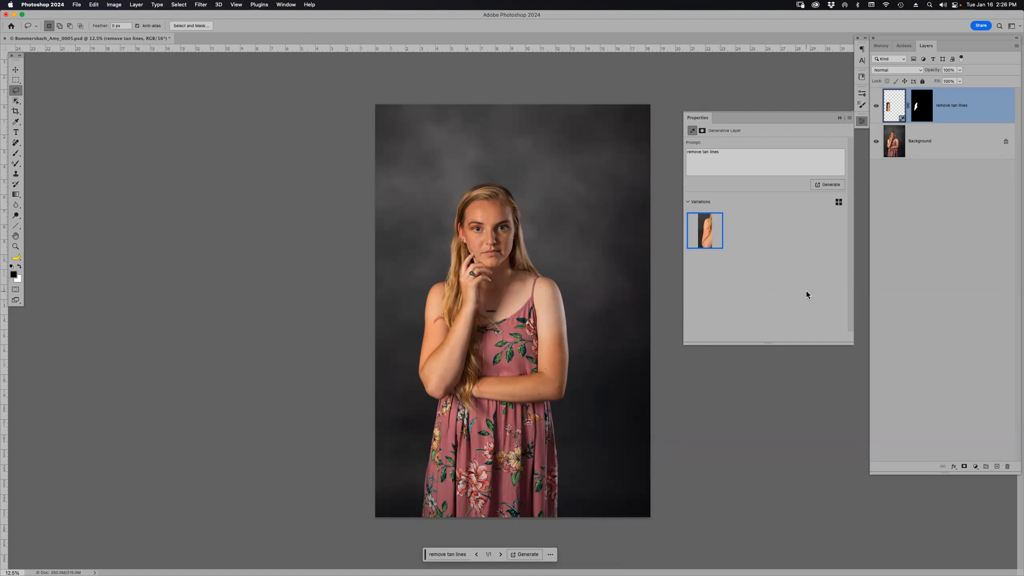
key(Delete)
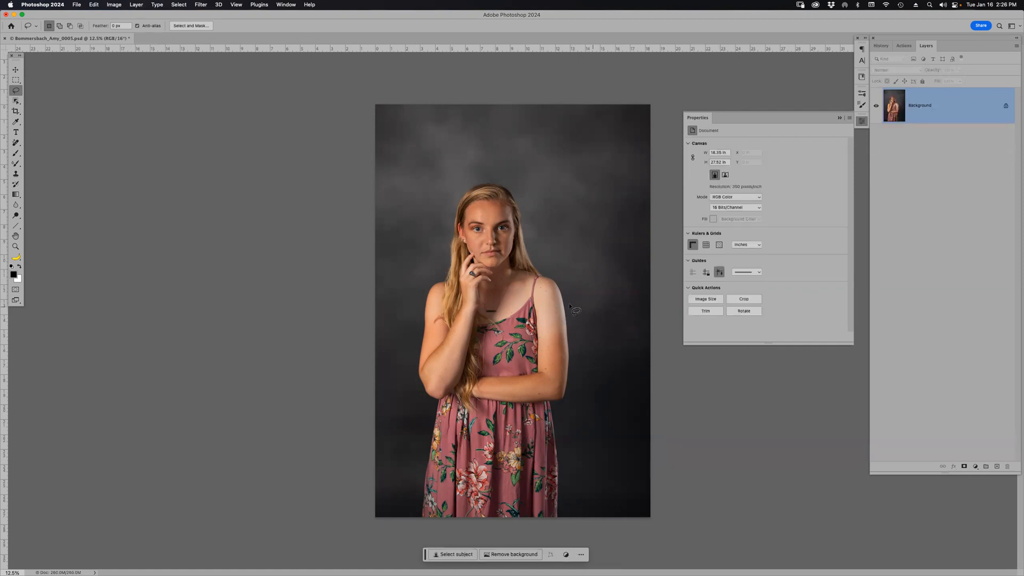
Step: Try to select the other shoulder from the dress strap outward with the Lasso and Object Selection tools
drag(538, 281, 536, 309)
key(super+z)
click(15, 101)
mouse_move(536, 286)
mouse_down()
mouse_move(534, 334)
mouse_move(564, 337)
mouse_move(570, 313)
mouse_move(554, 276)
mouse_move(536, 275)
mouse_up()
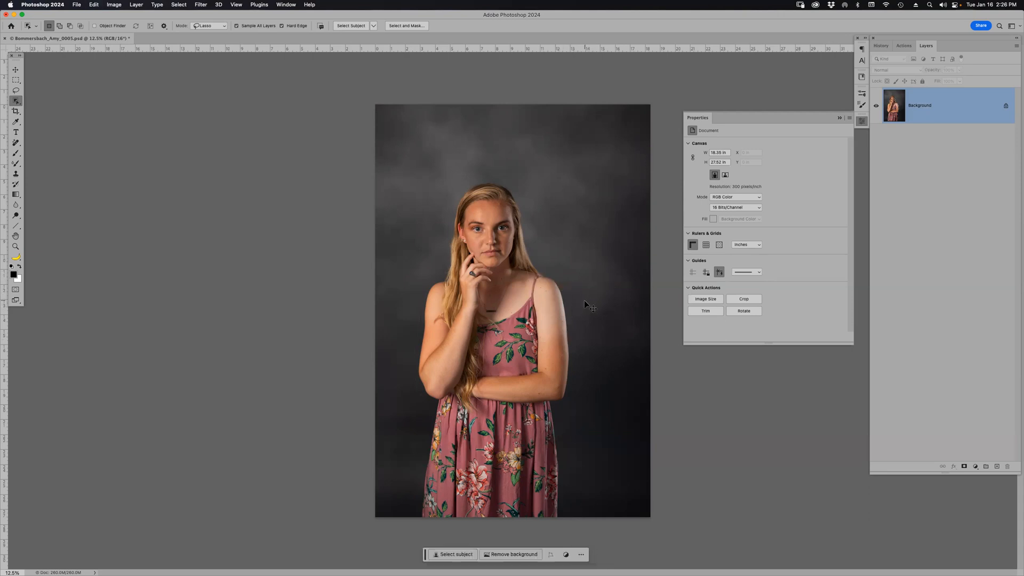
Step: Lasso the pale shoulder and upper arm beside the dress strap and run Generative Fill on it with the prompt "remove tan line"
key(l)
mouse_move(536, 278)
mouse_down()
mouse_move(533, 344)
mouse_move(558, 353)
mouse_move(574, 321)
mouse_move(564, 277)
mouse_move(536, 274)
mouse_move(537, 320)
mouse_up()
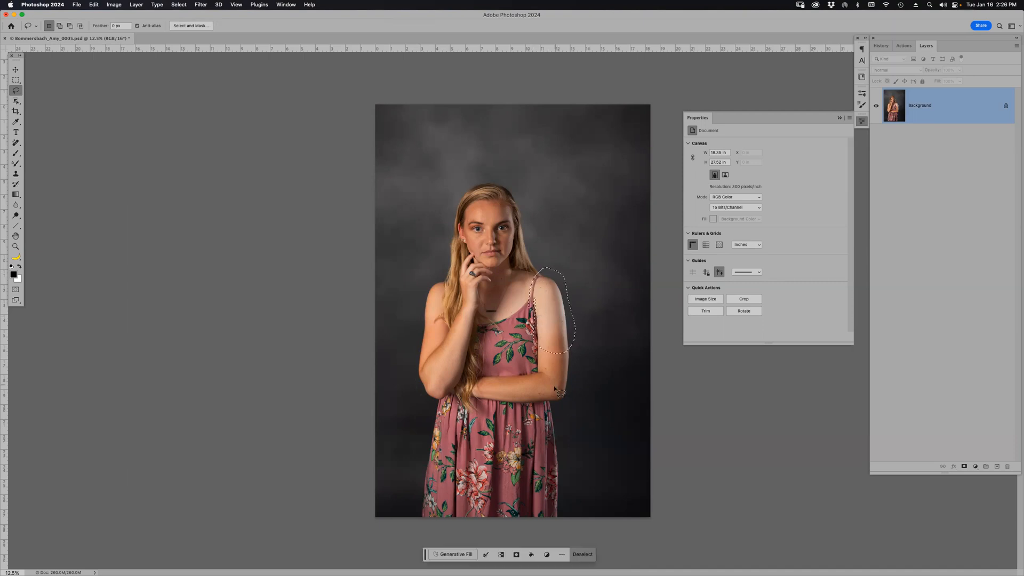
key(o)
key(e)
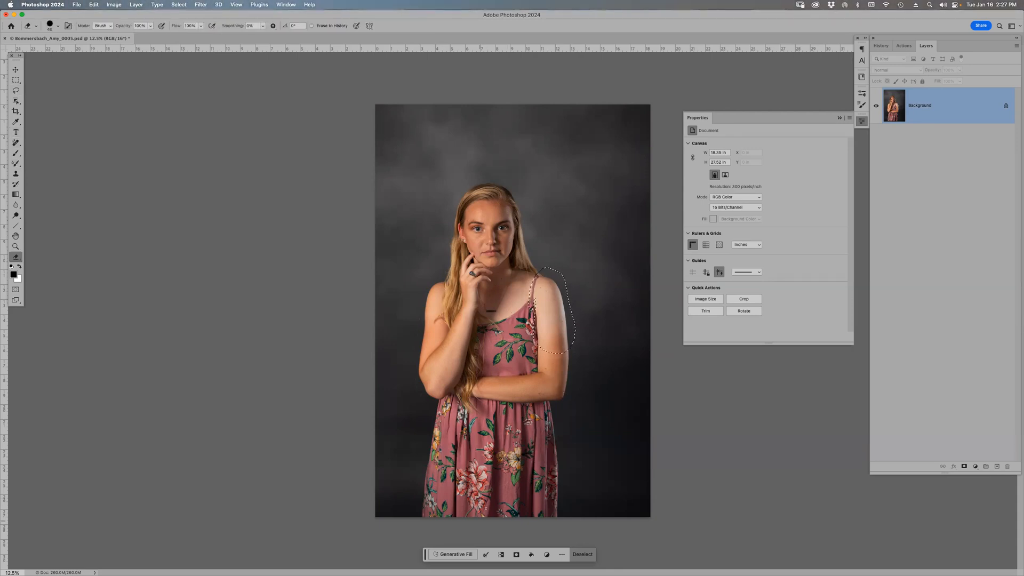
click(460, 558)
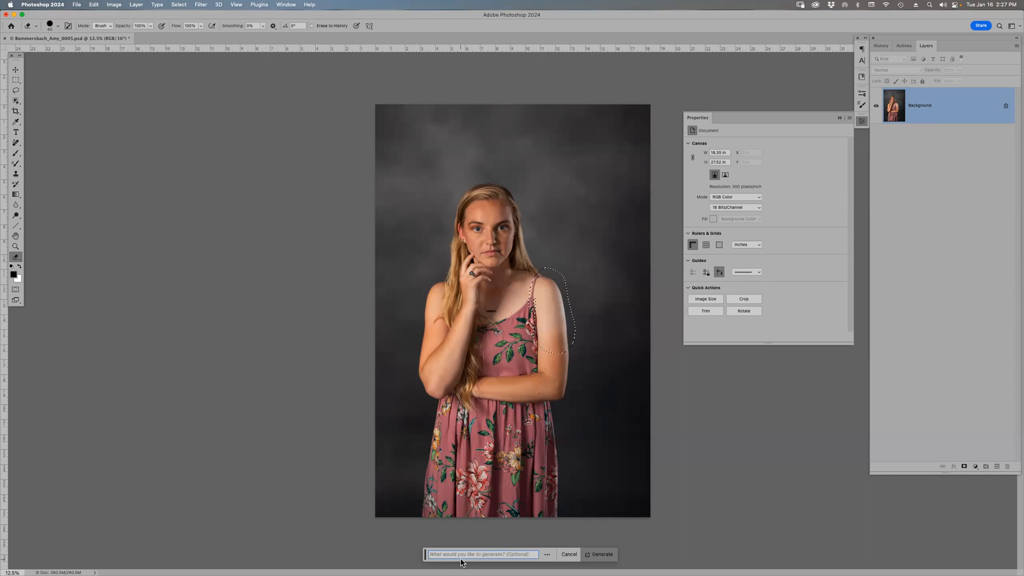
text(remove tan line)
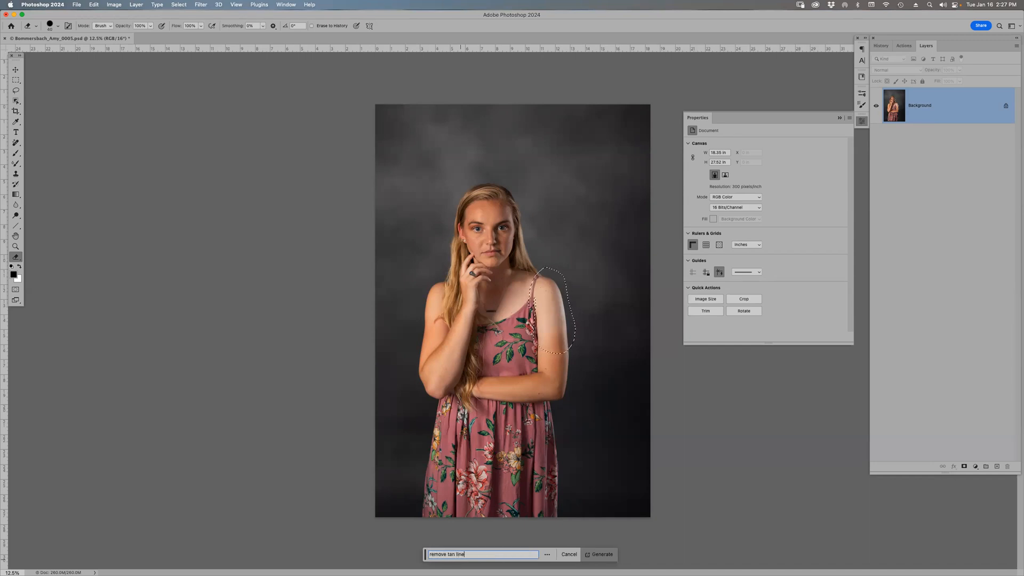
key(Return)
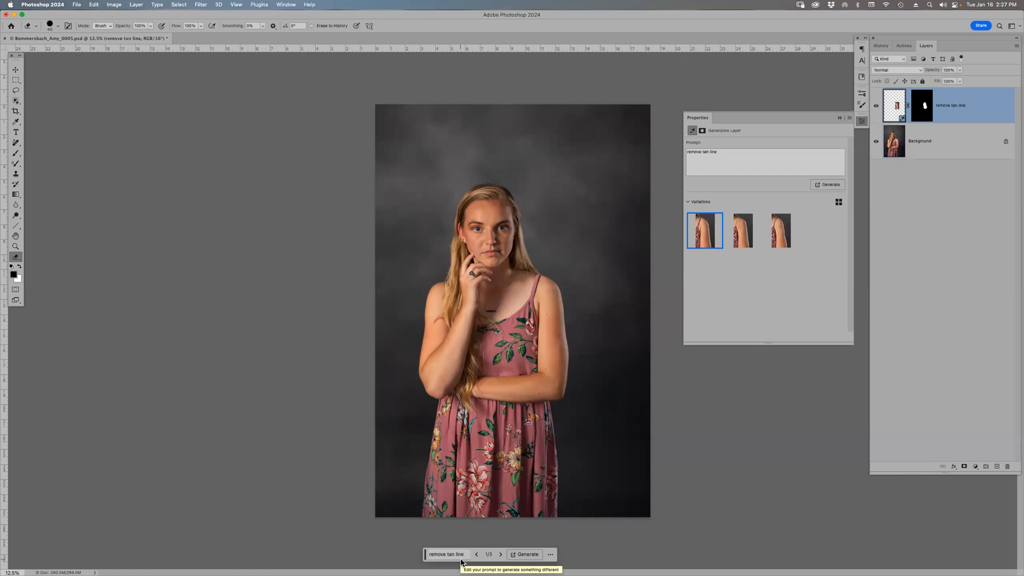
Step: Compare the three generated variations for the strap-side shoulder and arm, ending on the third one
click(749, 231)
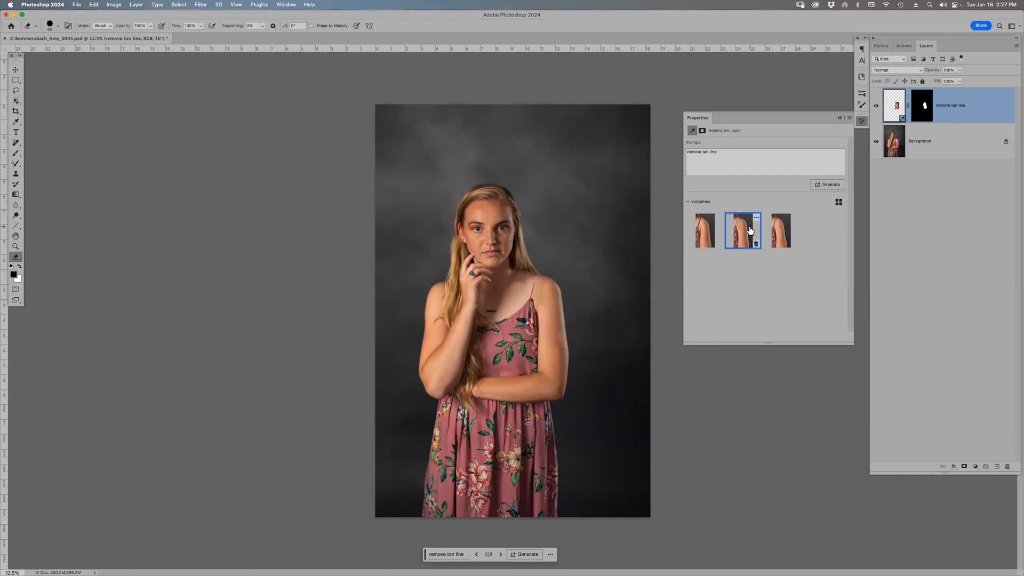
click(779, 233)
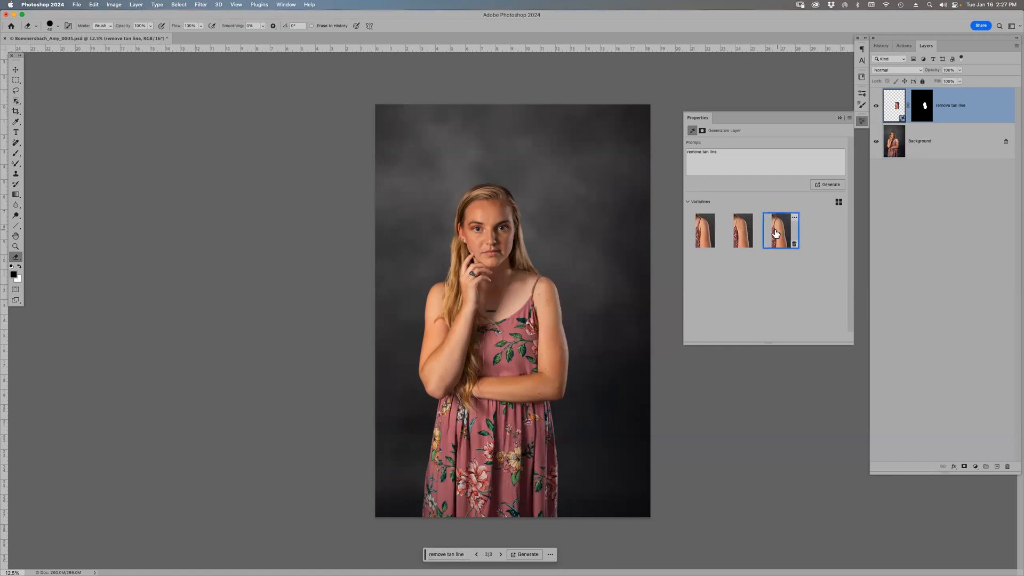
click(746, 238)
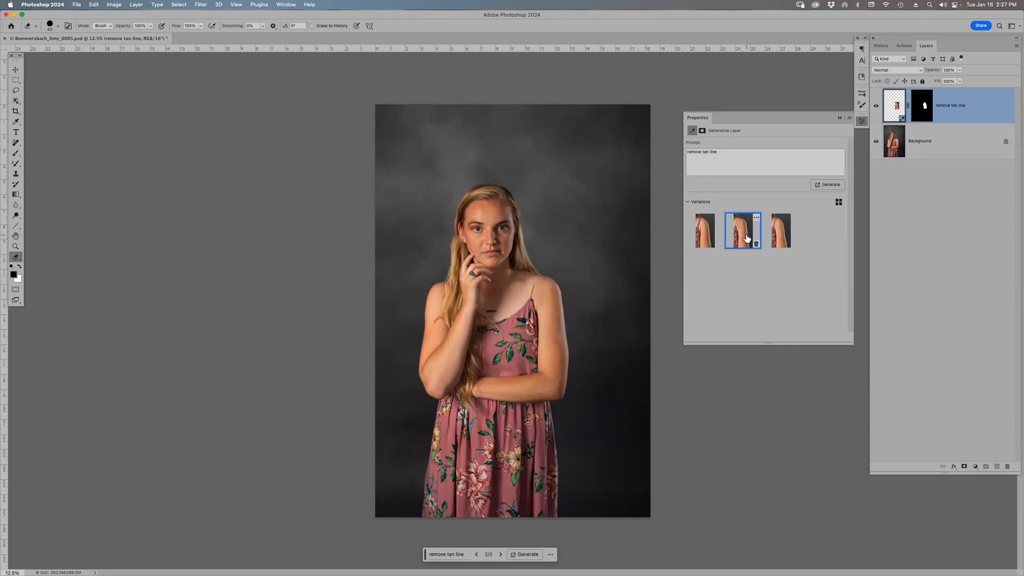
click(707, 235)
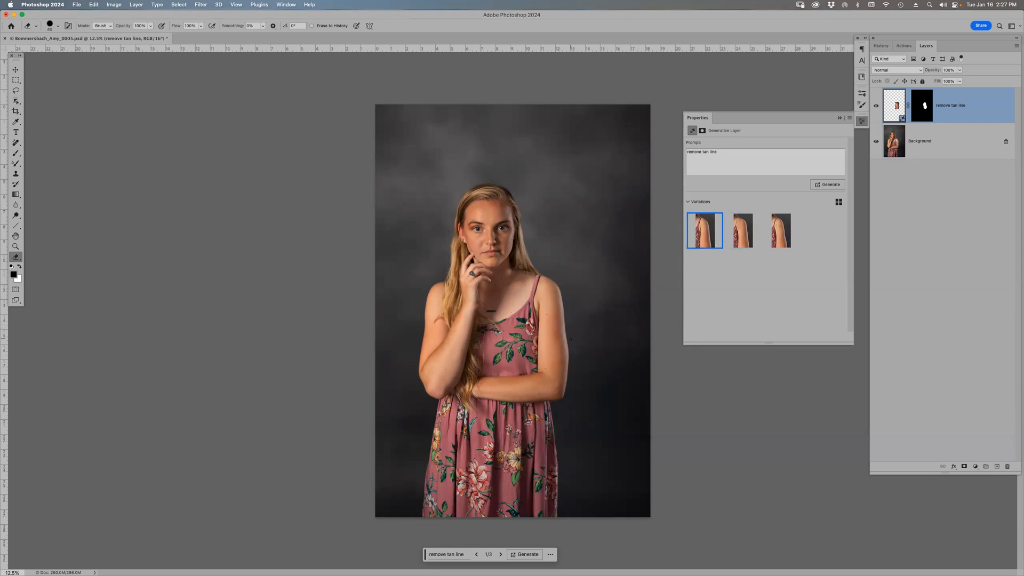
key(b)
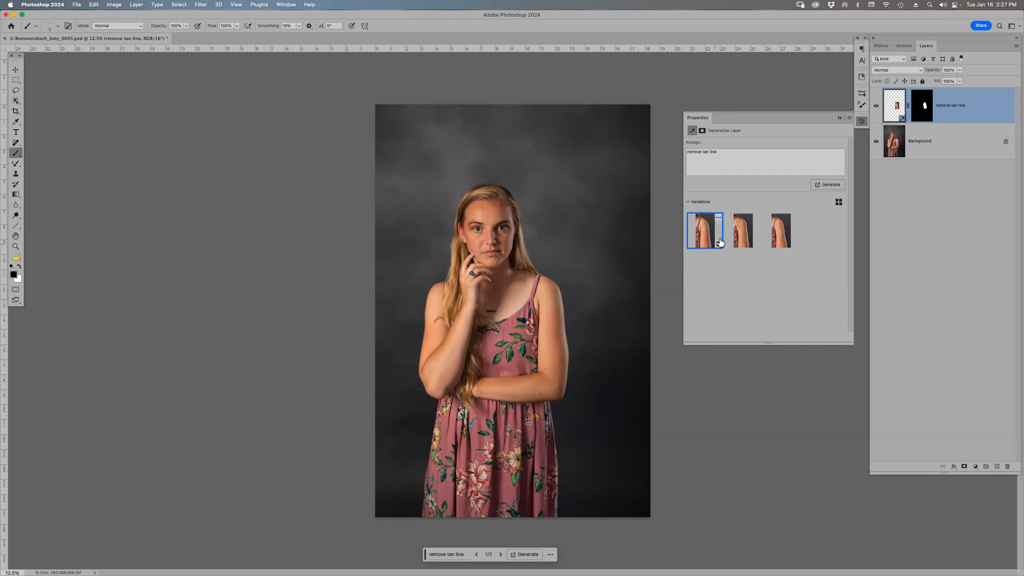
click(741, 236)
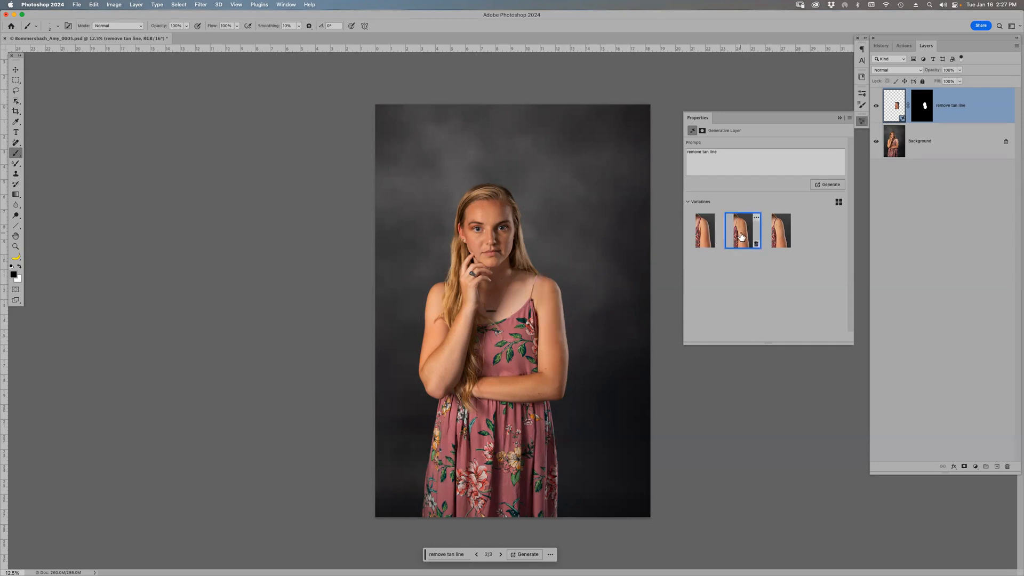
click(784, 236)
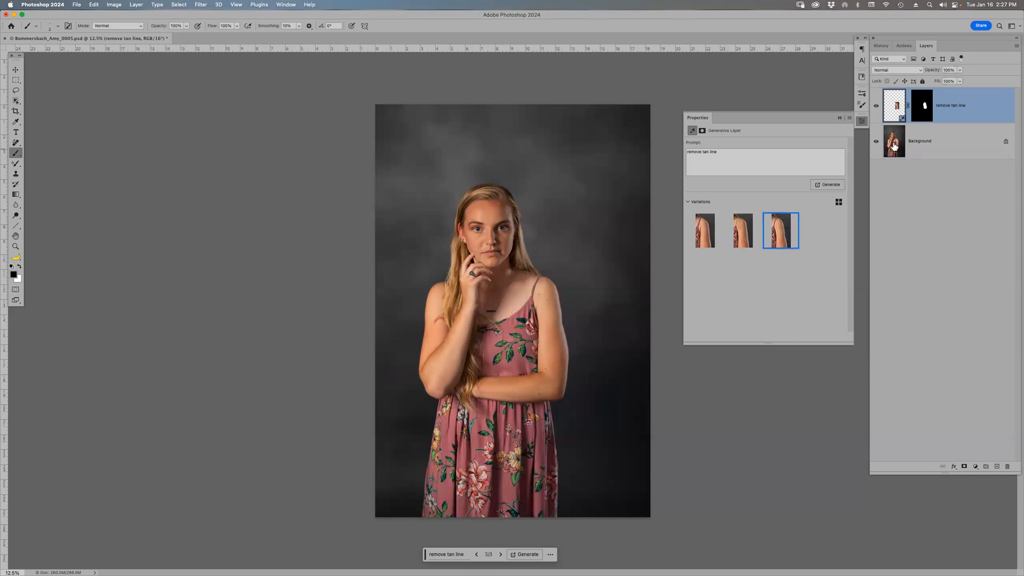
Step: Compare the third and second variations with the original skin by toggling the "remove tan line" layer's visibility
click(876, 106)
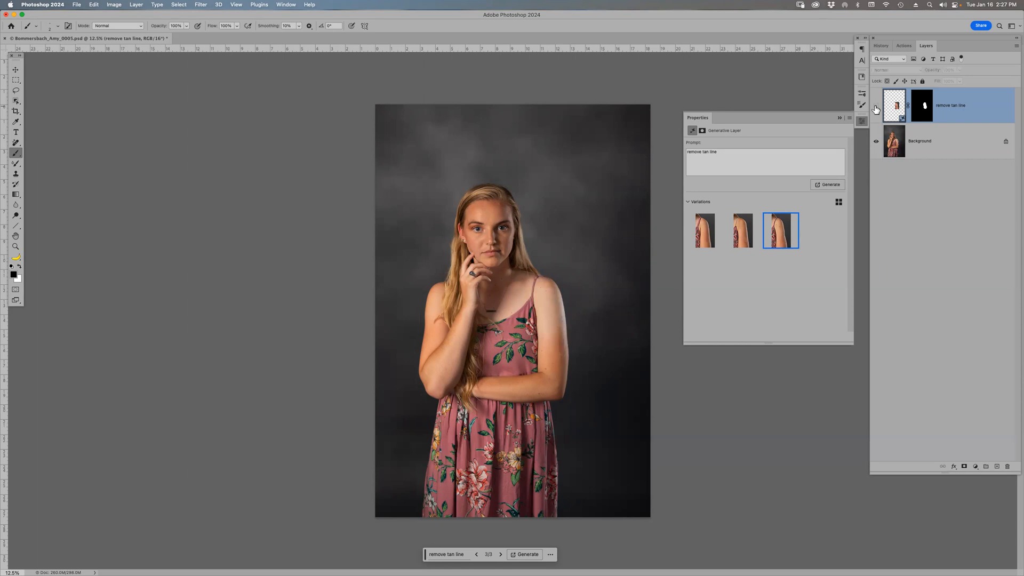
click(876, 107)
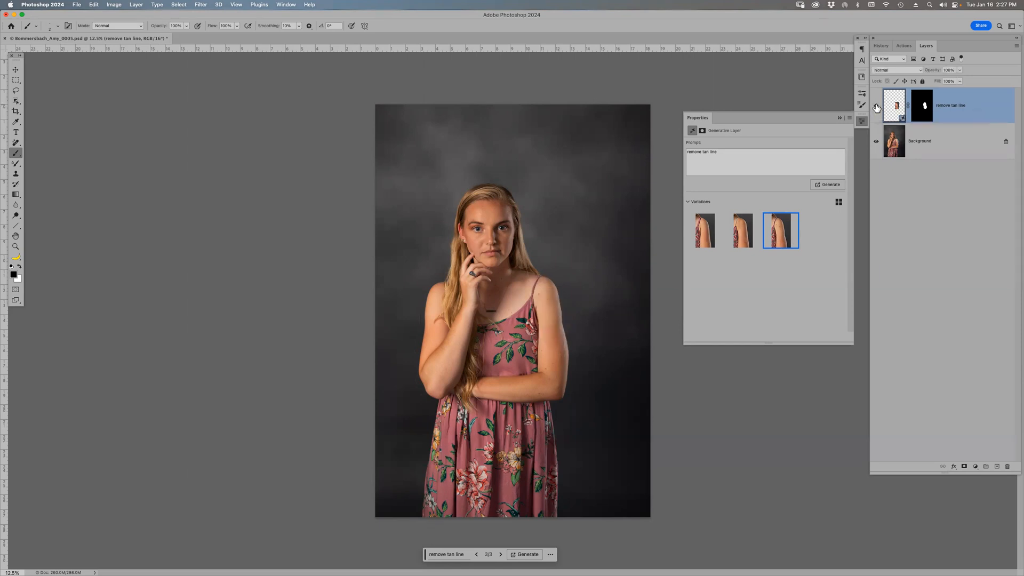
click(744, 228)
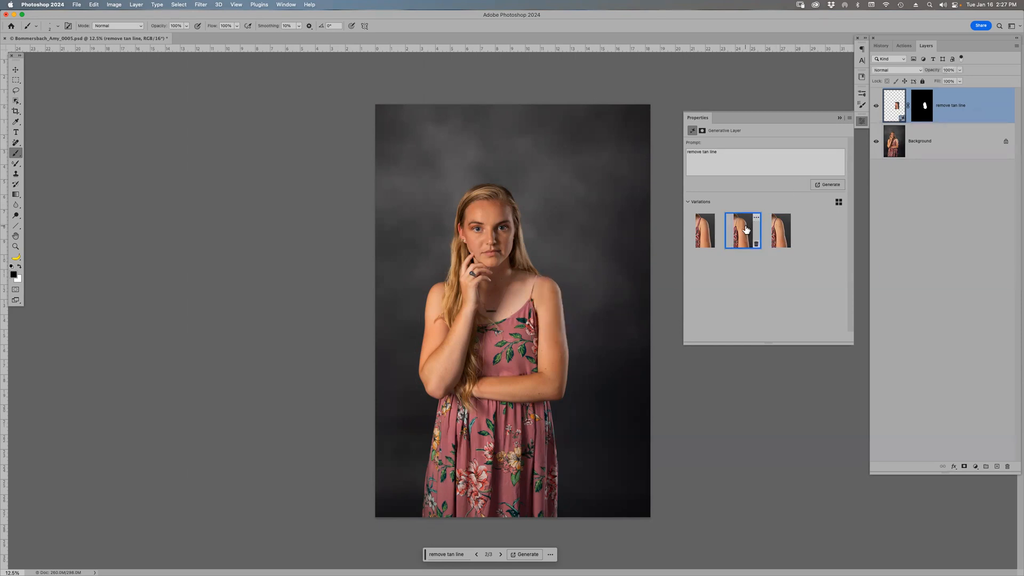
click(876, 107)
click(876, 107)
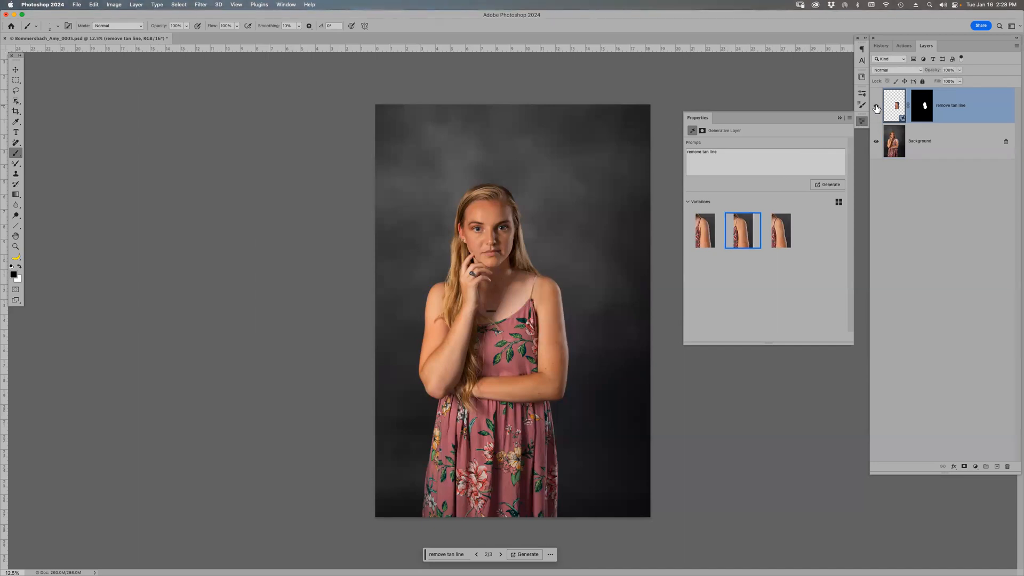
click(876, 107)
click(876, 107)
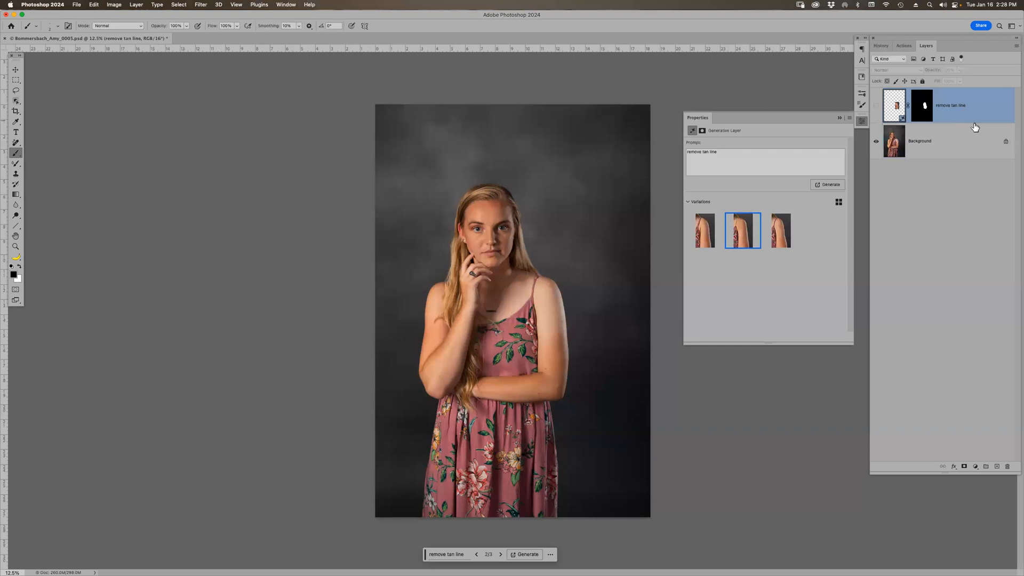
Step: Collapse the generative layer's properties and delete the "remove tan line" layer
click(1007, 466)
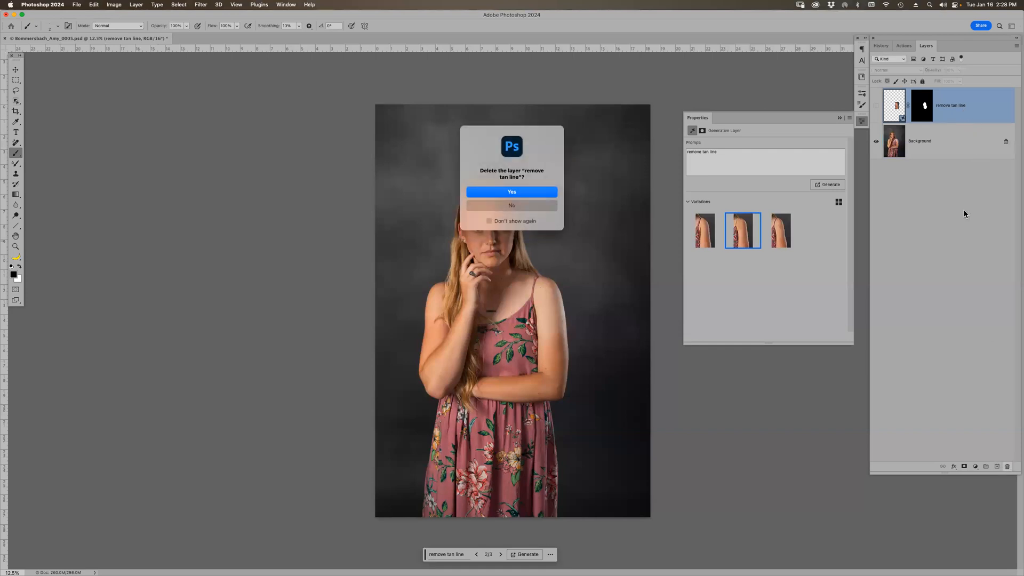
click(524, 205)
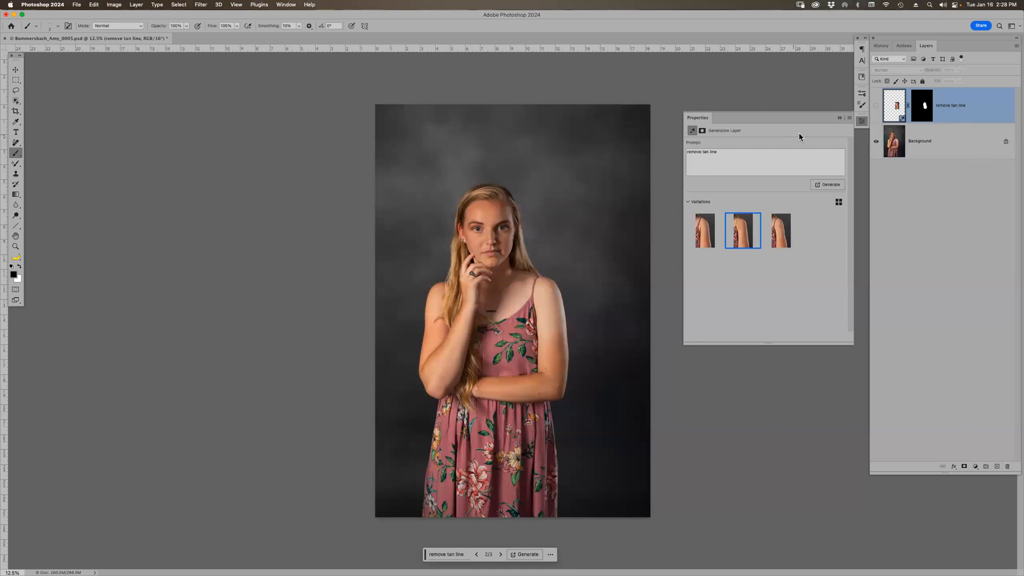
click(840, 118)
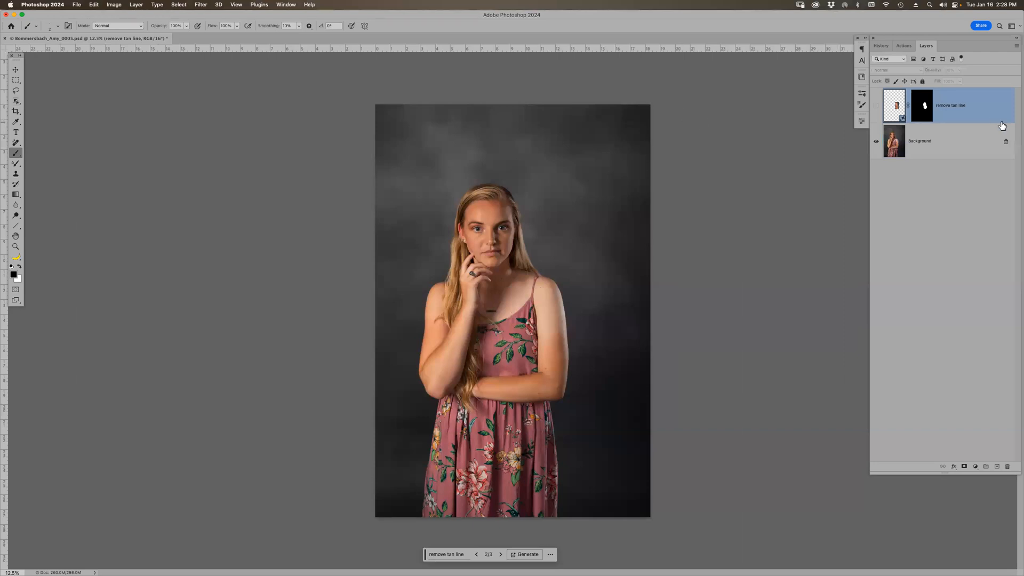
drag(995, 115, 1007, 466)
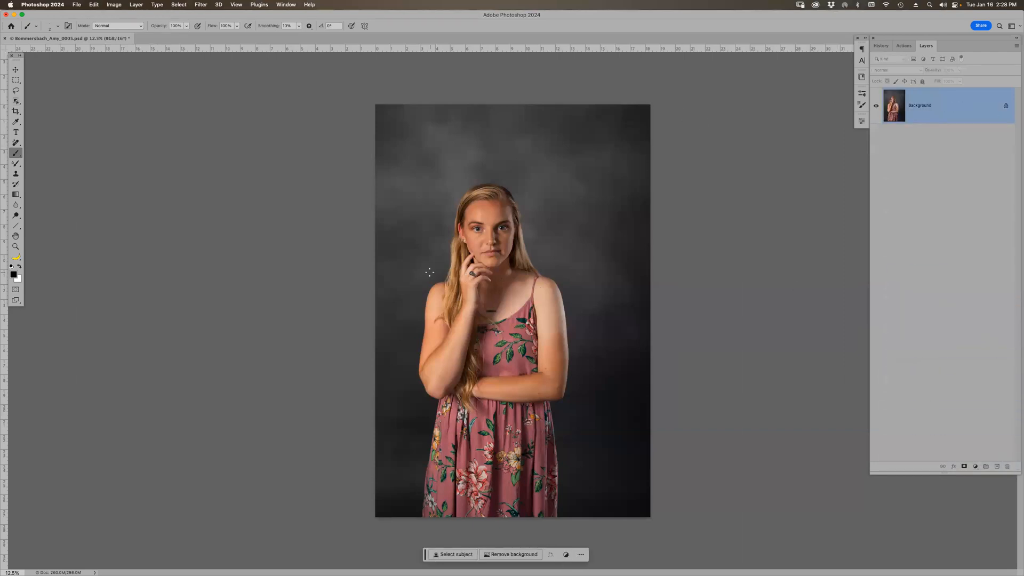
Step: Compare the original Open history state with the latest edit, revert the image to Open and show its layers again
click(881, 46)
click(913, 76)
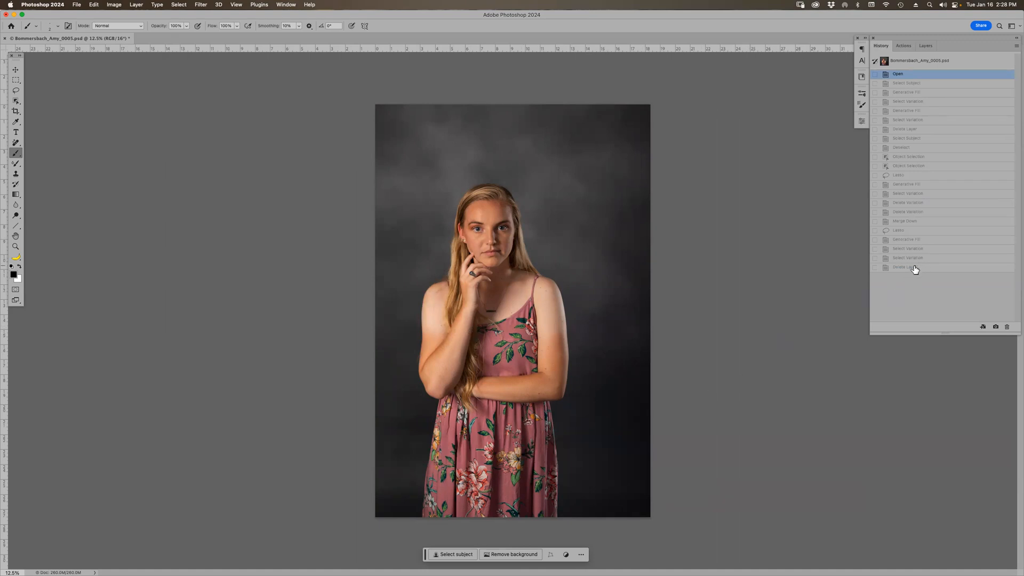
click(913, 268)
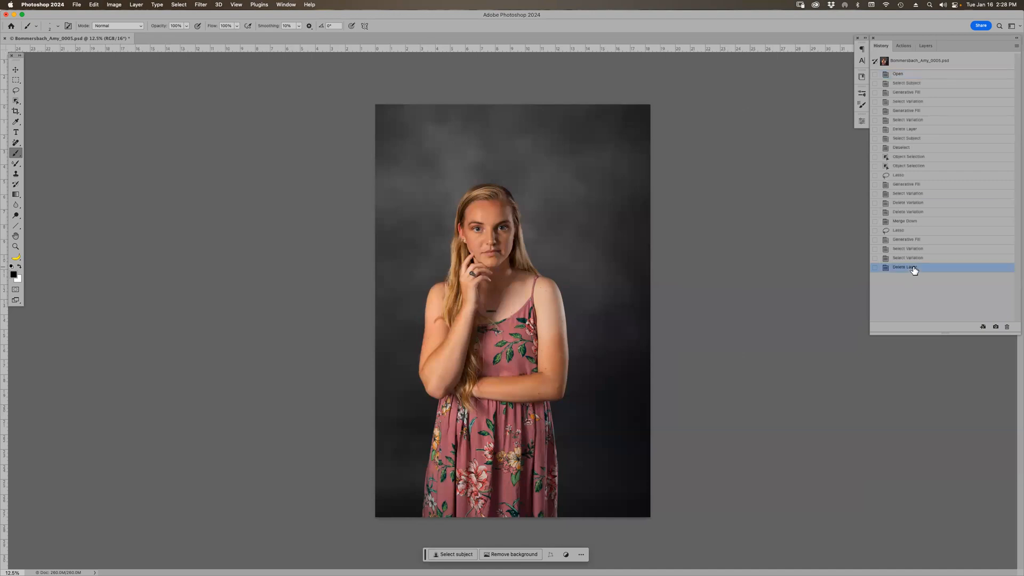
click(908, 76)
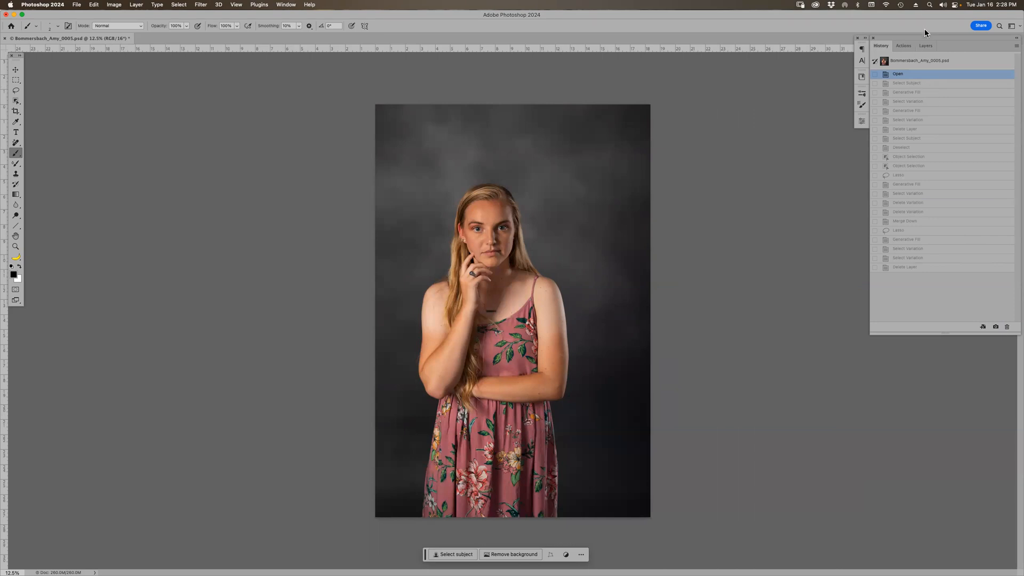
click(925, 46)
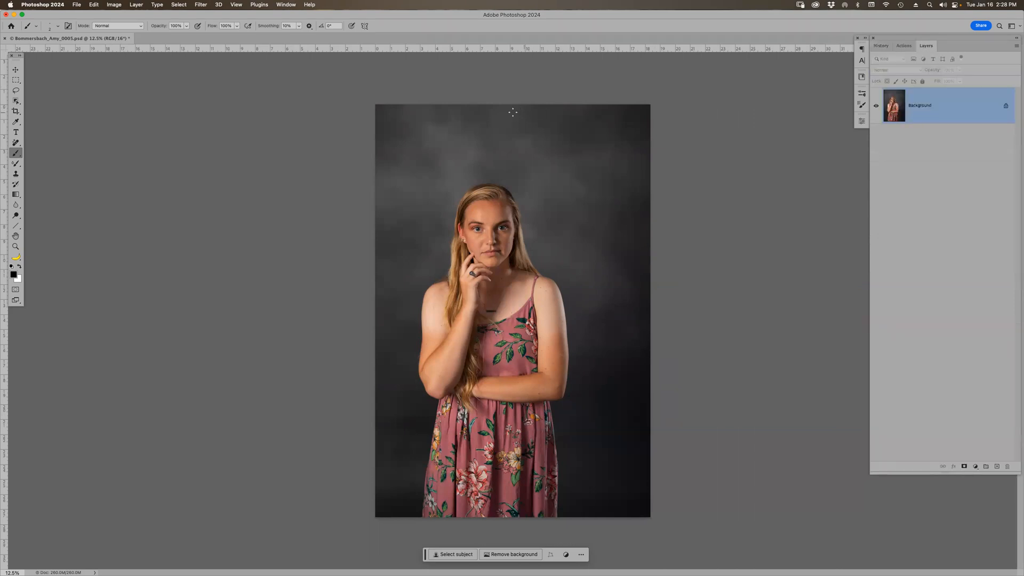
Step: Place two color samplers on the strap-side arm, one on the tanned skin and one on the pale skin above it
click(16, 122)
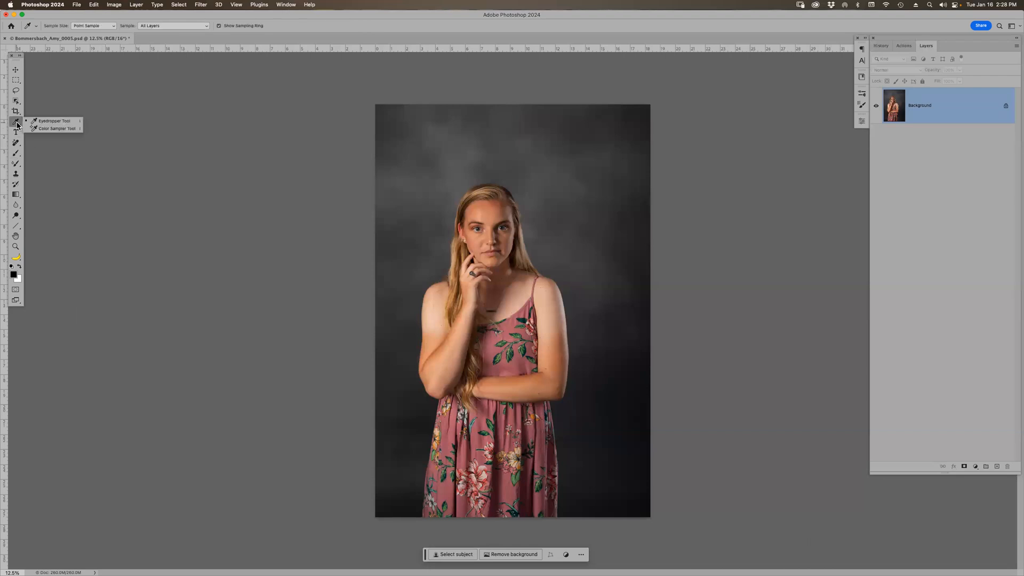
click(54, 129)
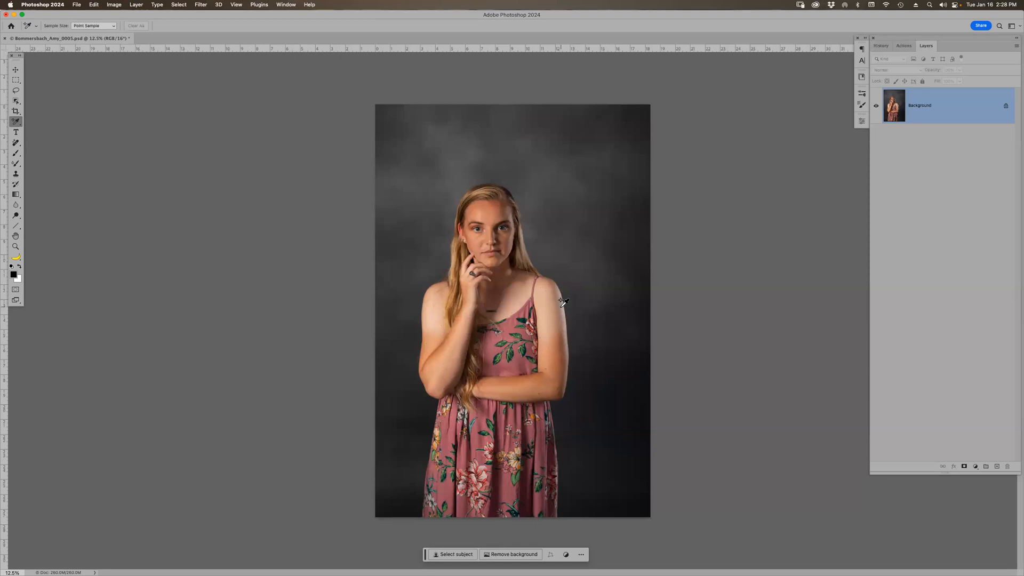
click(553, 349)
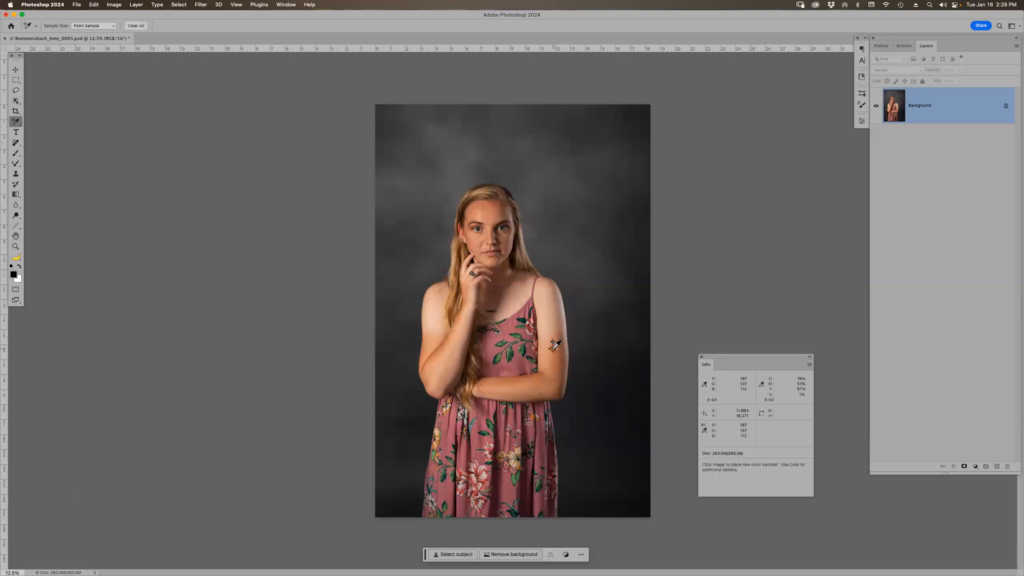
click(547, 322)
Step: Add a Curves adjustment layer and use on-image sampling at the pale-skin marker to place a point on each color channel's curve
click(974, 466)
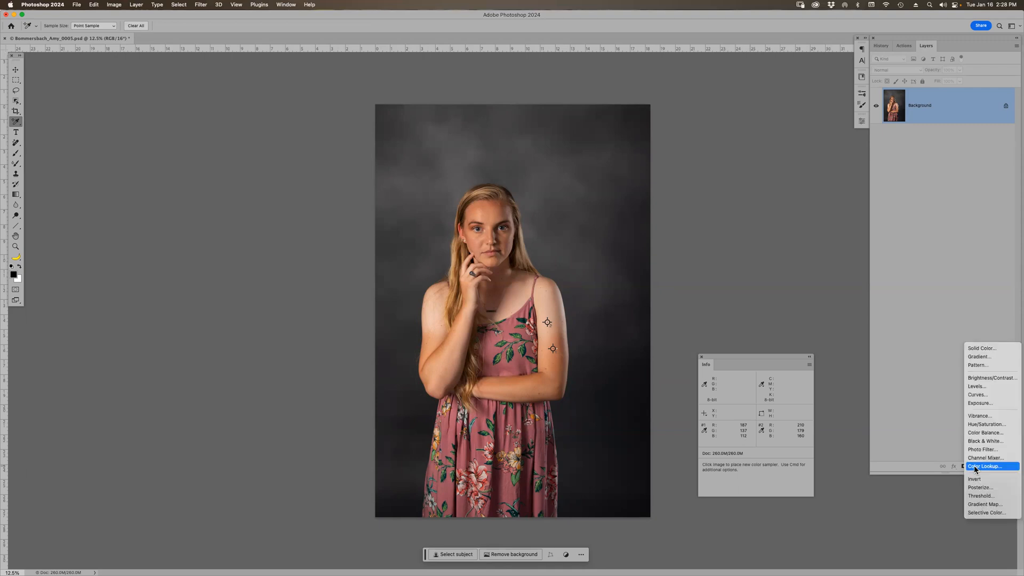
click(979, 396)
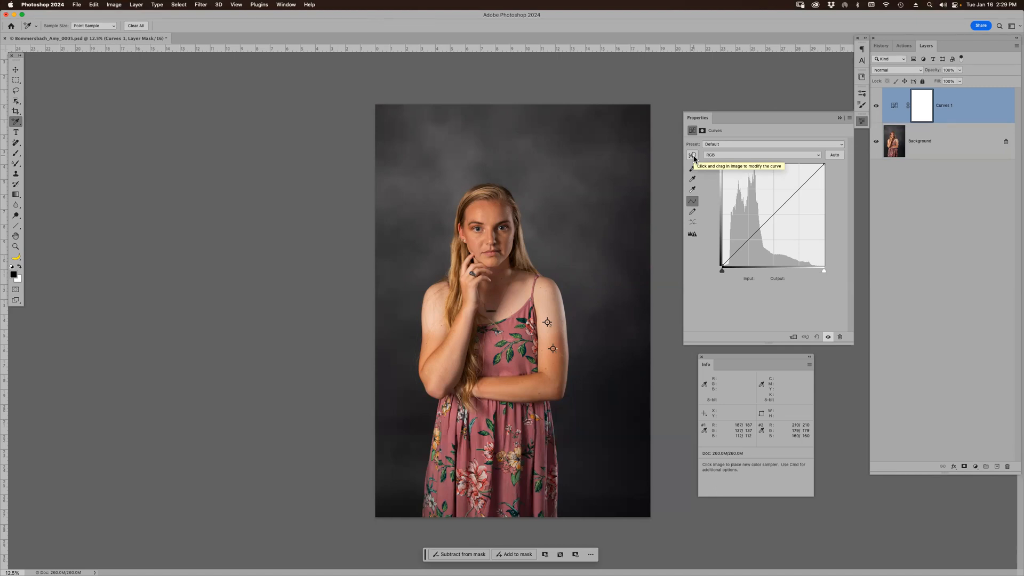
click(693, 155)
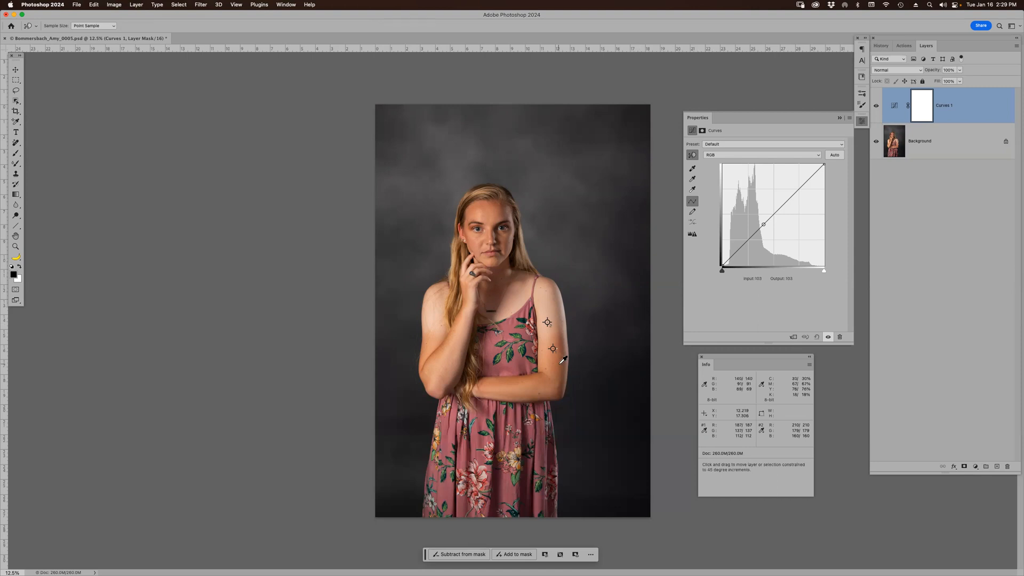
click(546, 323)
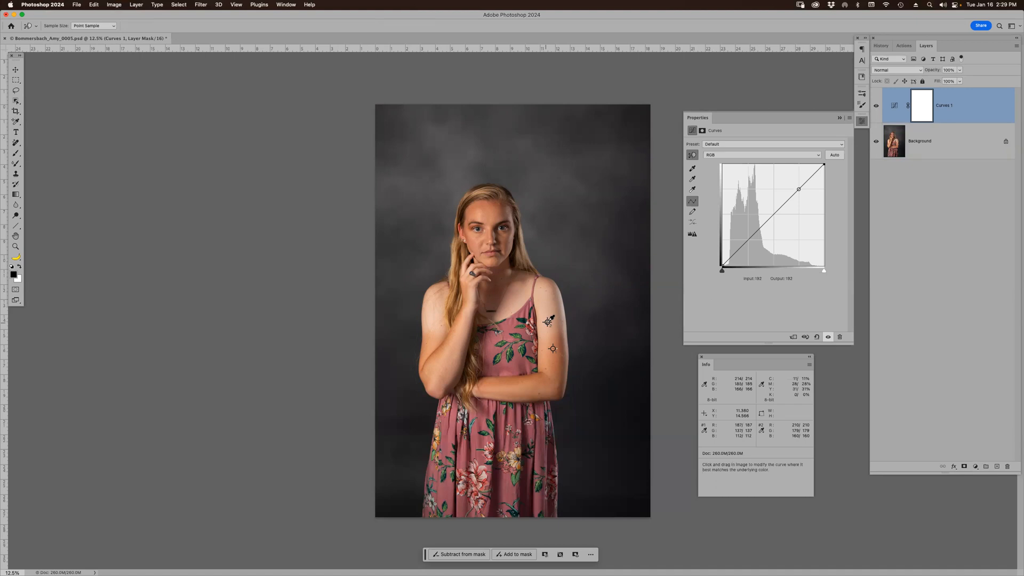
Step: Set the output of the sampled point on the Red curve to 187
click(786, 156)
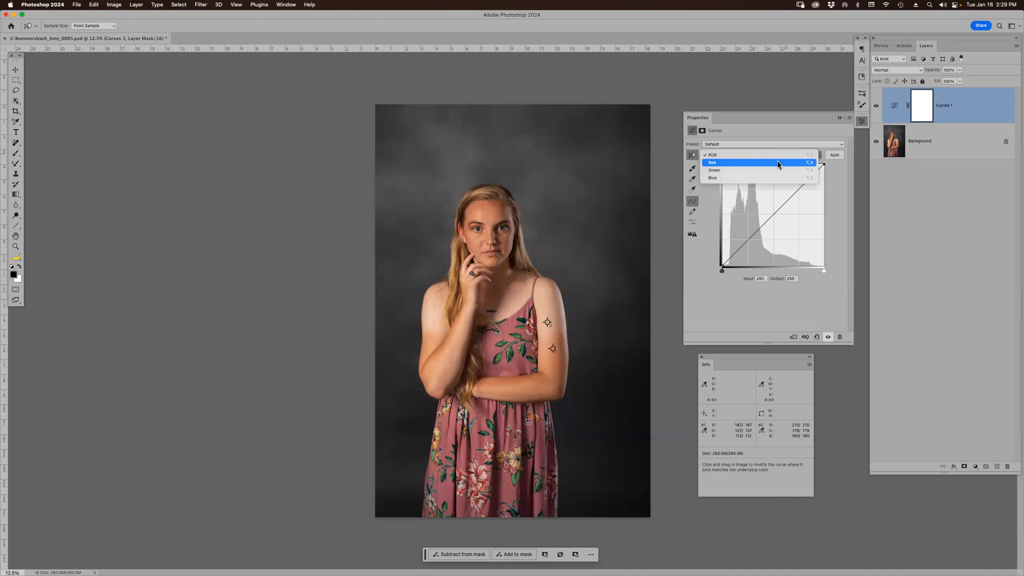
click(777, 164)
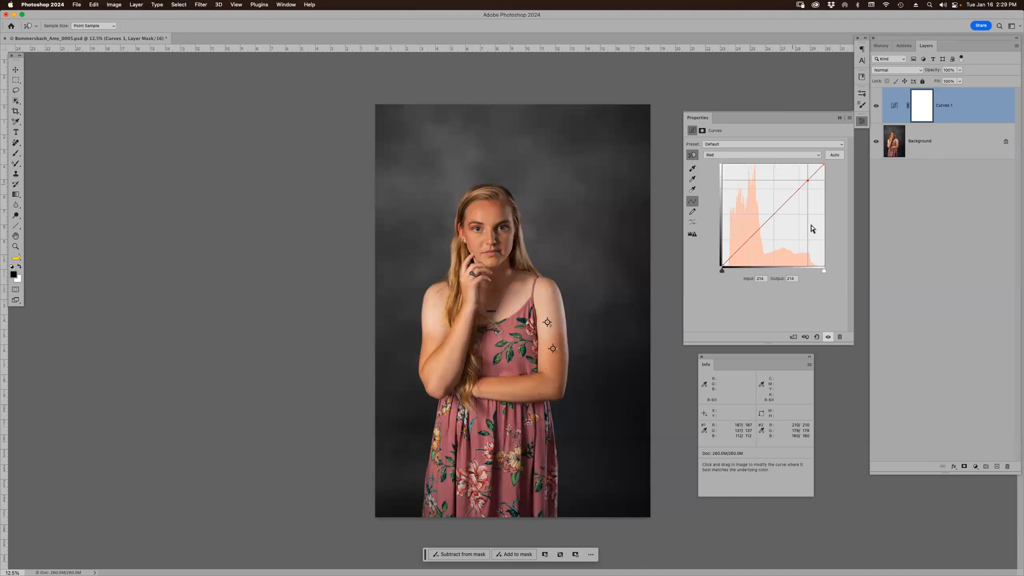
click(797, 278)
text(187)
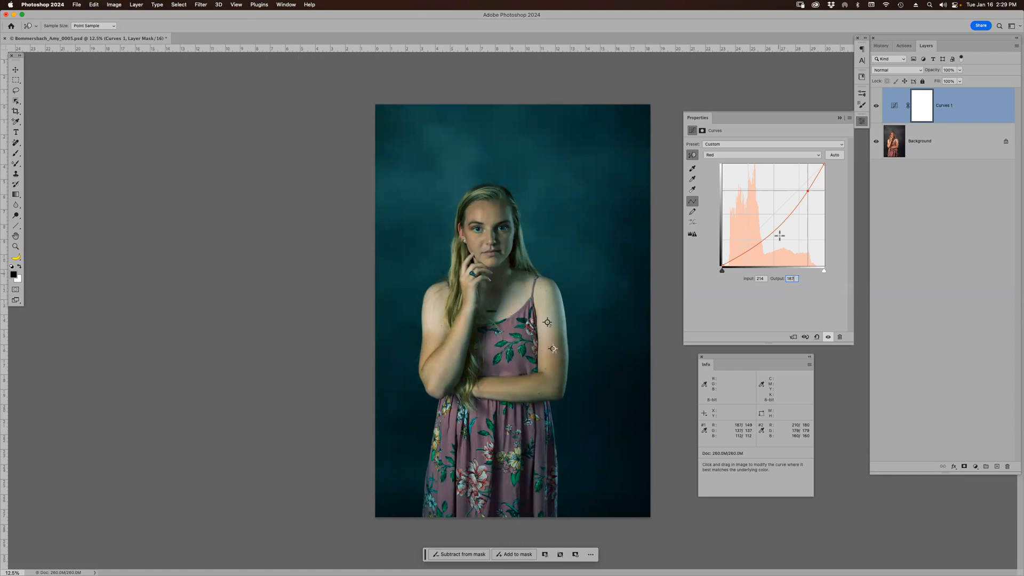
Step: Set the output of the sampled point on the Green curve to 137
click(793, 158)
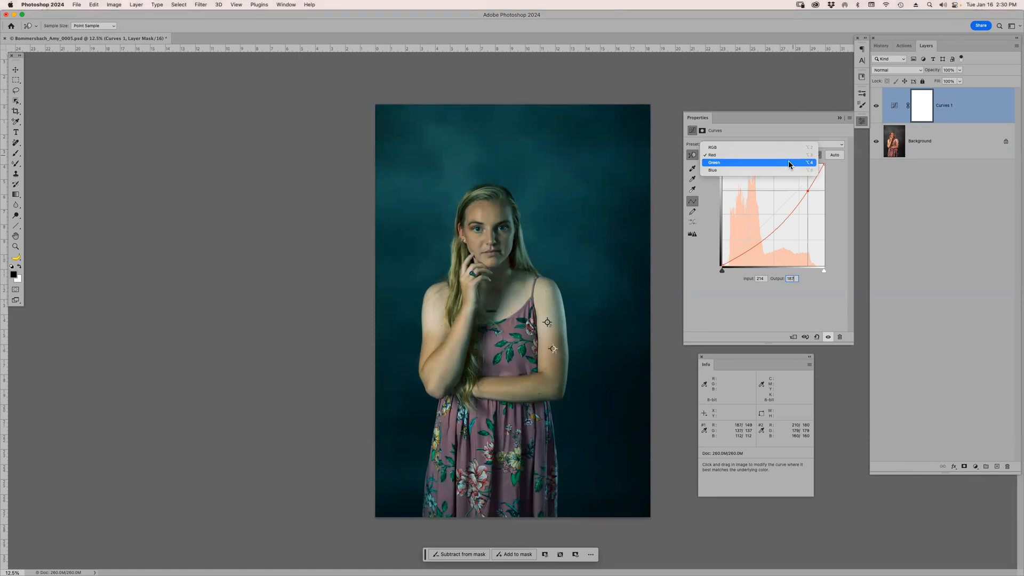
click(788, 162)
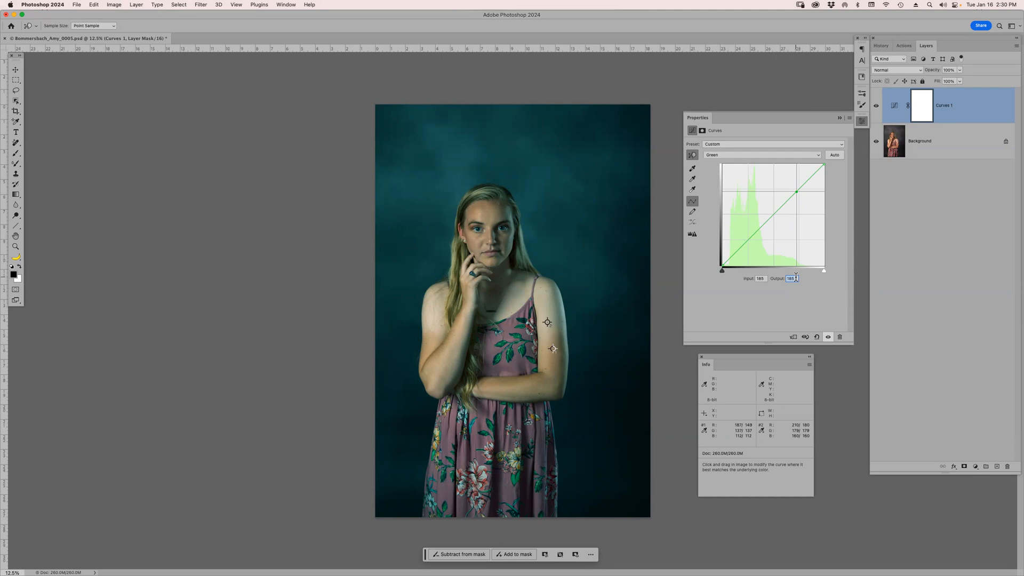
text(137)
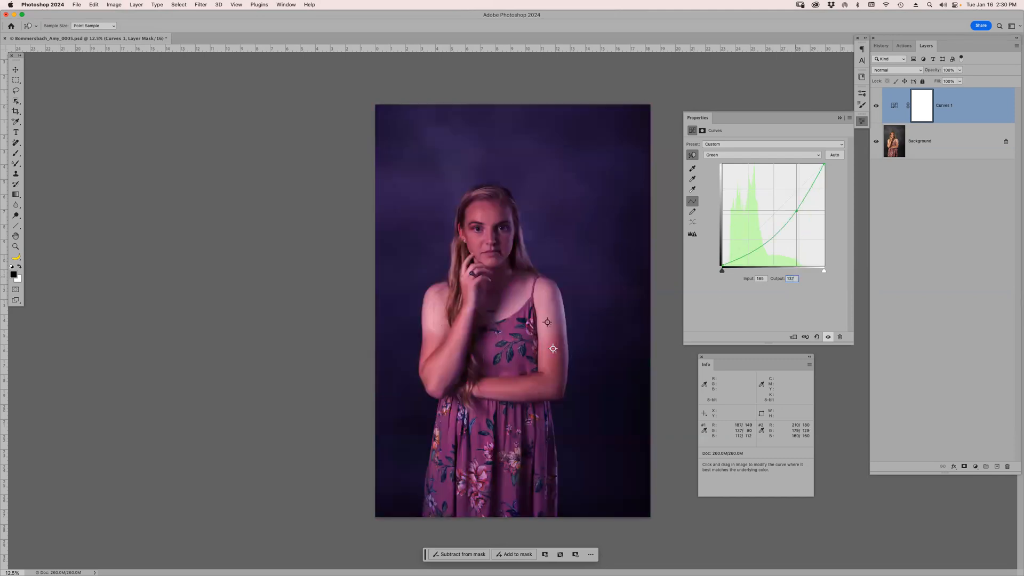
Step: Set the output of the sampled point on the Blue curve to 95
click(789, 153)
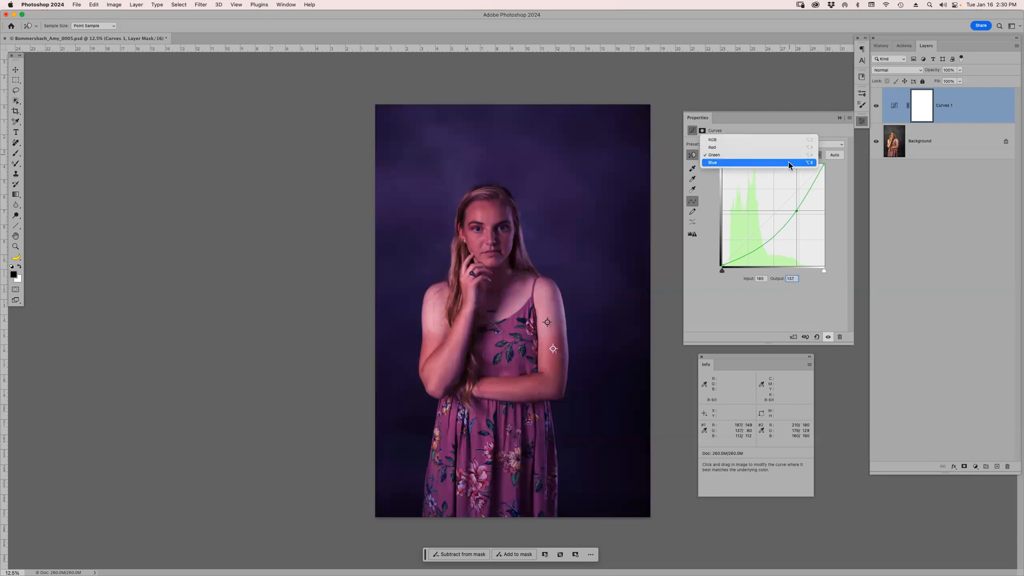
click(788, 163)
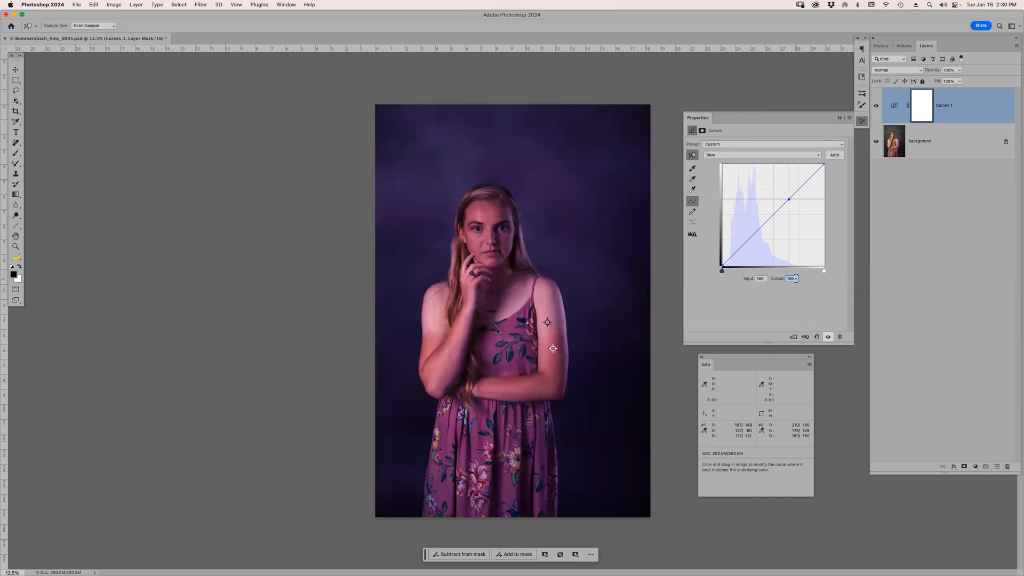
text(0)
text(49)
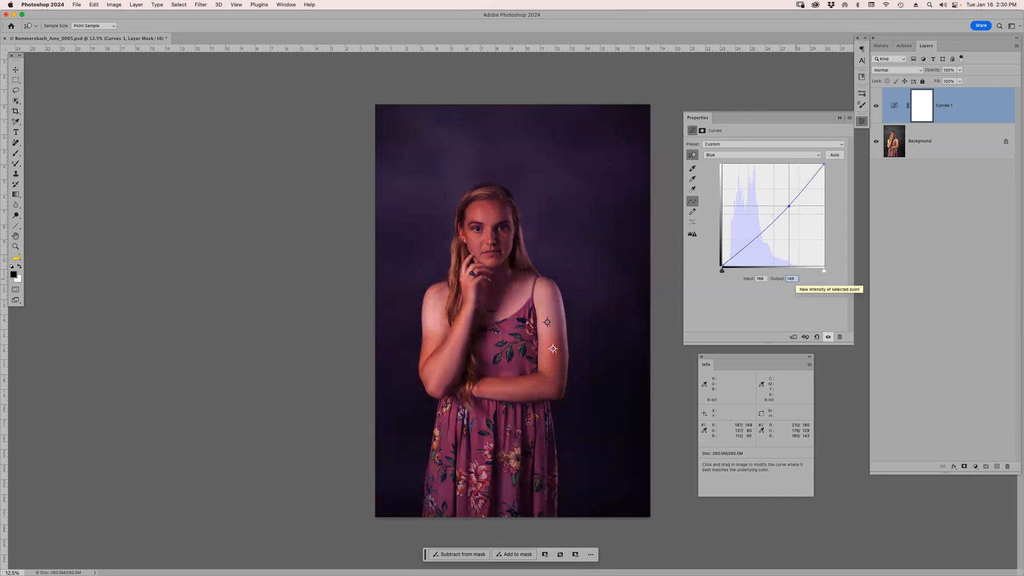
key(Return)
click(796, 279)
text(95)
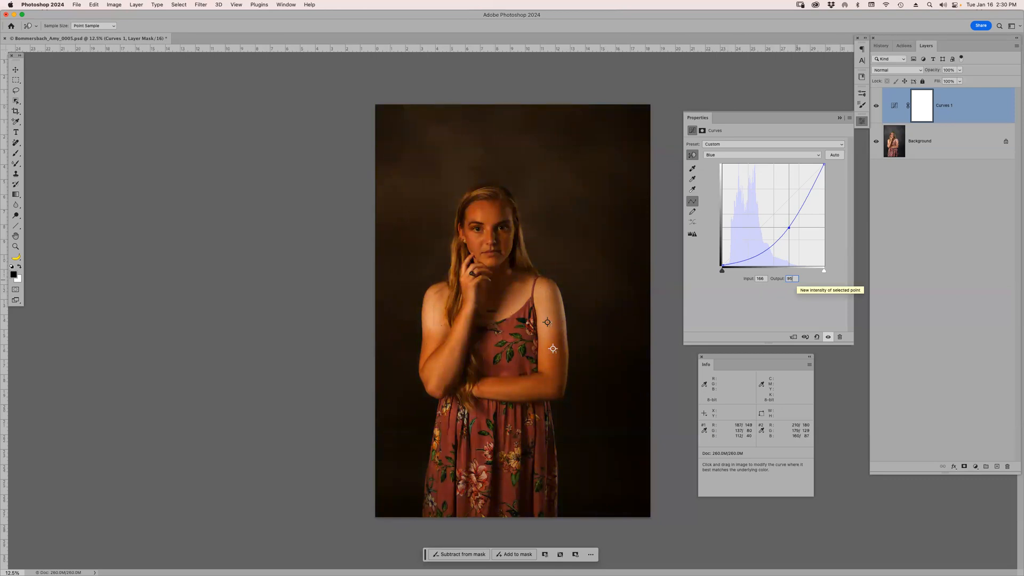
key(Return)
Step: Compare the image with and without the Curves 1 layer, and invert that layer's mask to black
click(877, 107)
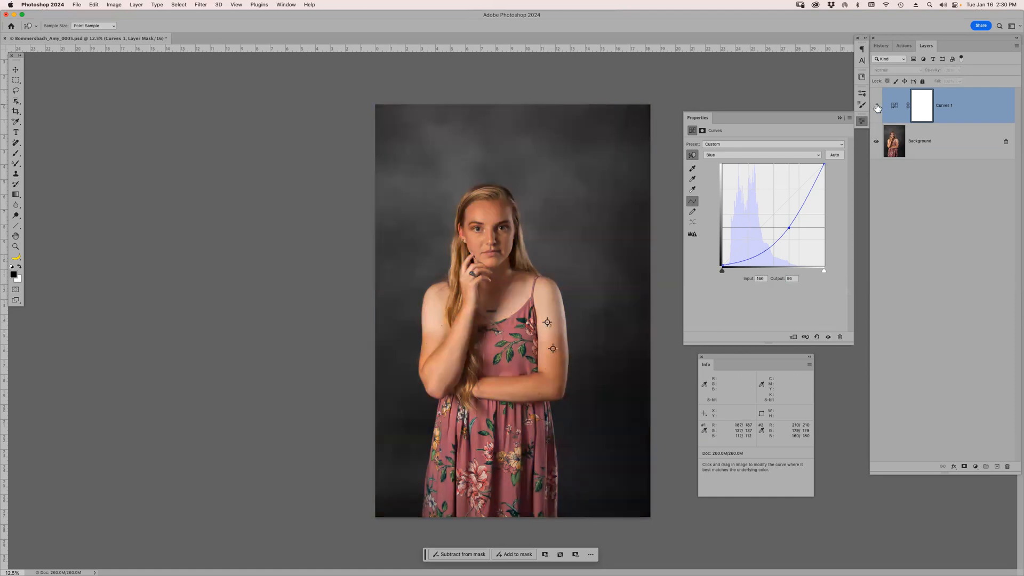
click(877, 106)
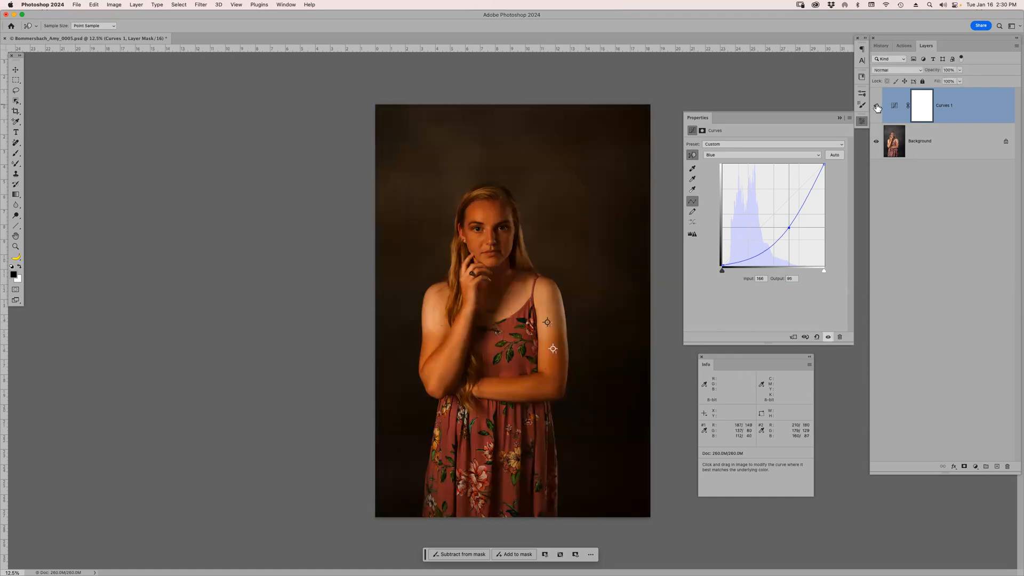
click(924, 111)
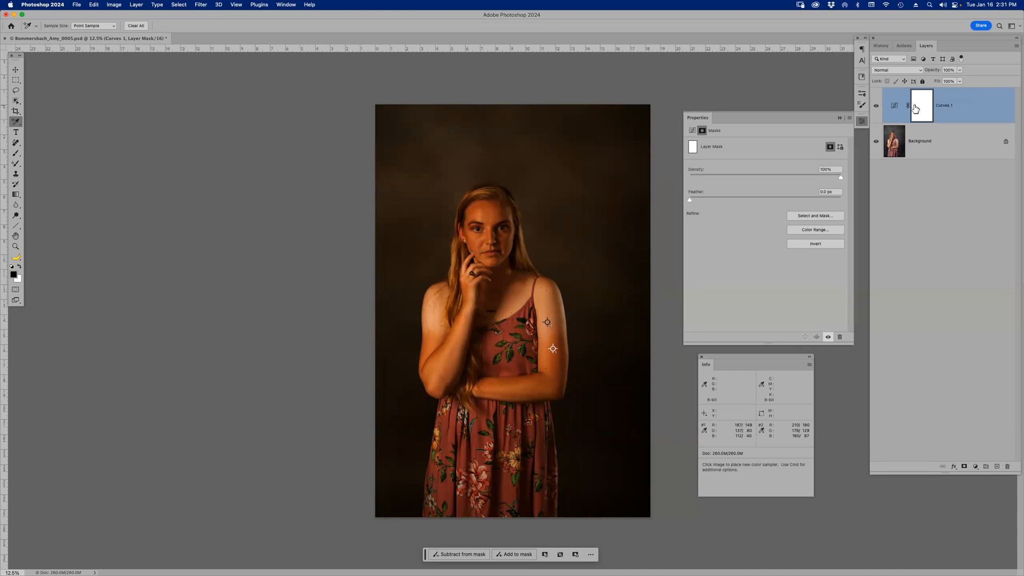
key(super+i)
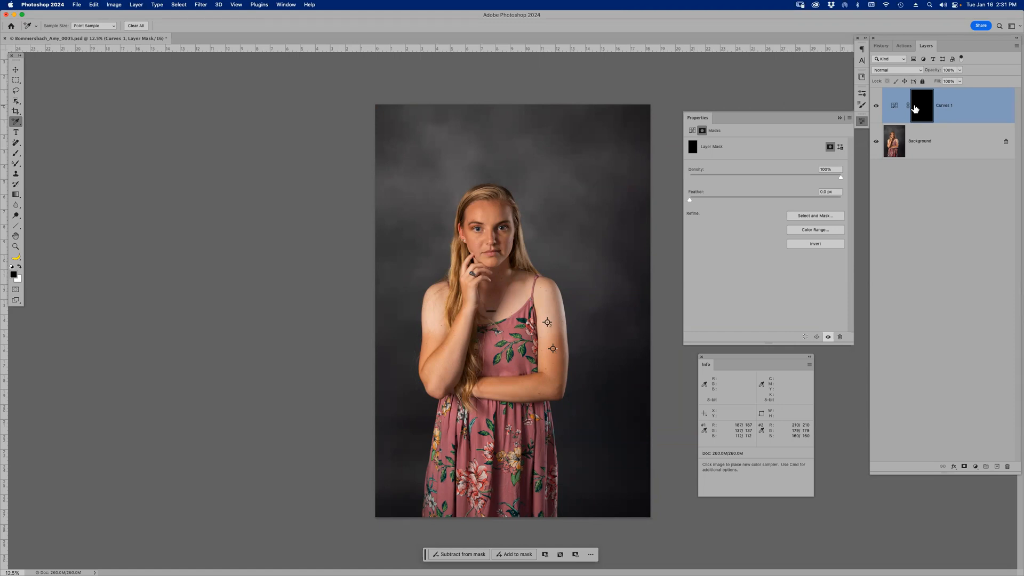
Step: Set up a brush painting white at 40% opacity and enlarge it to 500 px
key(b)
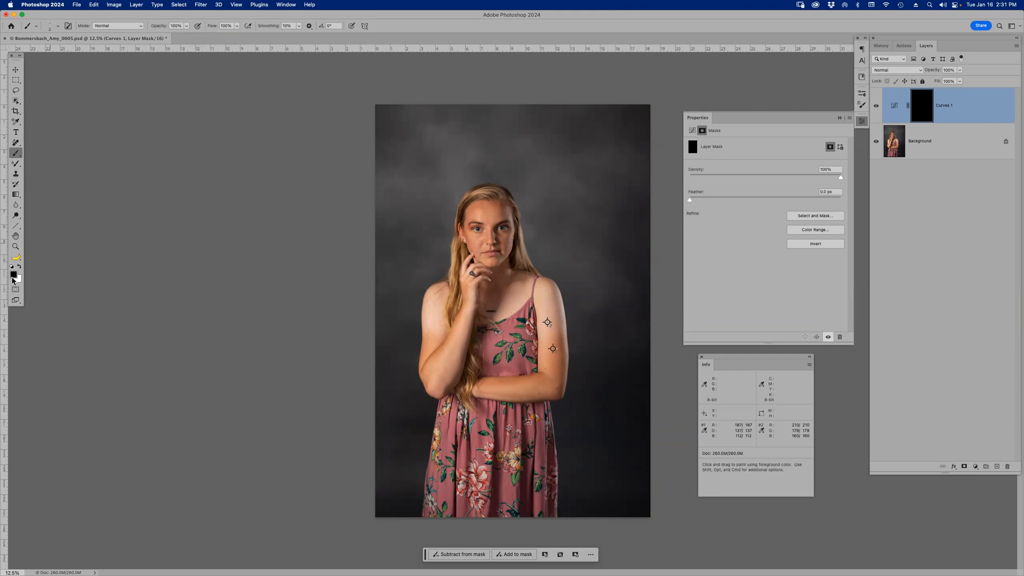
key(x)
text(40)
key(Return)
key(bracketright)
key(bracketright)
key(bracketright)
key(bracketright)
key(bracketright)
key(bracketright)
key(bracketright)
key(bracketright)
key(bracketright)
key(bracketright)
key(bracketright)
key(bracketright)
key(bracketright)
key(bracketright)
key(bracketright)
key(bracketright)
key(bracketright)
key(bracketright)
key(bracketright)
key(bracketright)
key(bracketright)
key(bracketright)
key(bracketright)
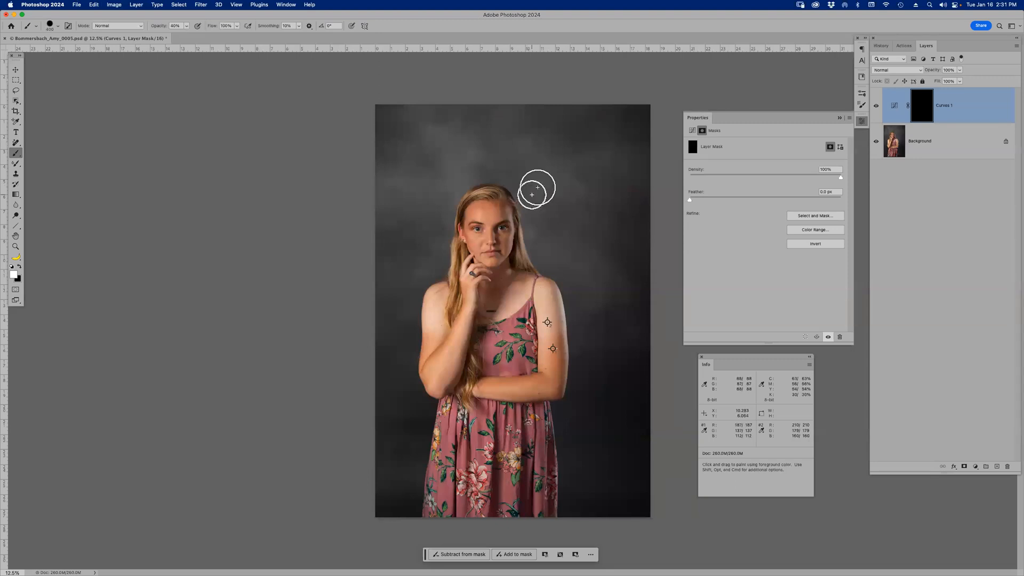
Step: Set the brush's hardness to 0%
right_click(244, 166)
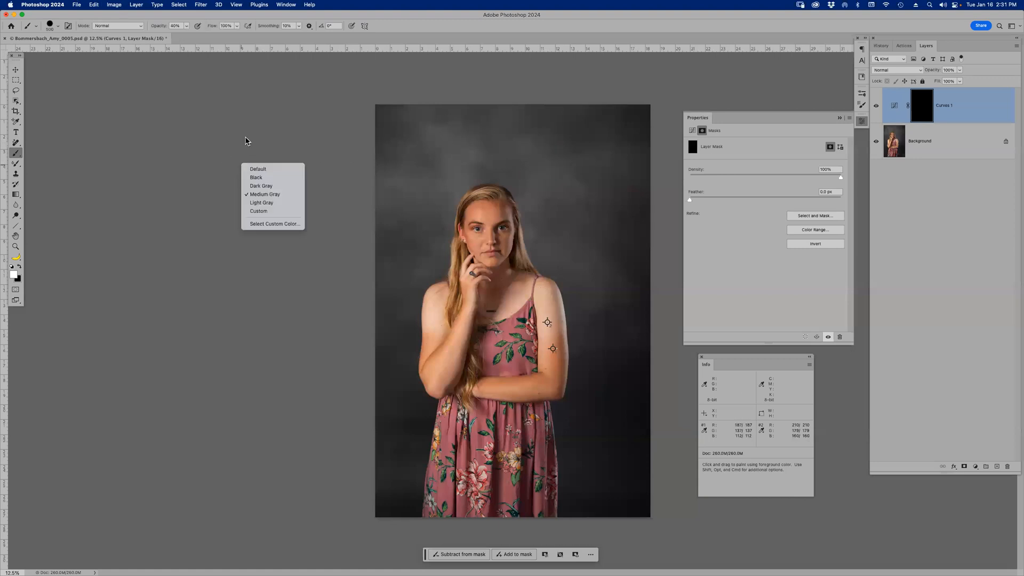
right_click(498, 216)
click(478, 211)
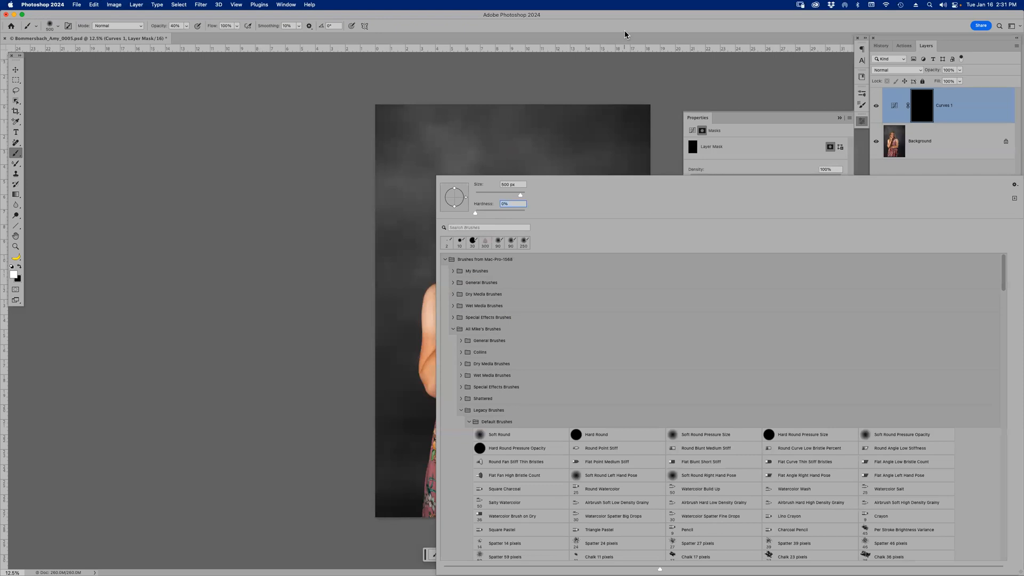
click(626, 35)
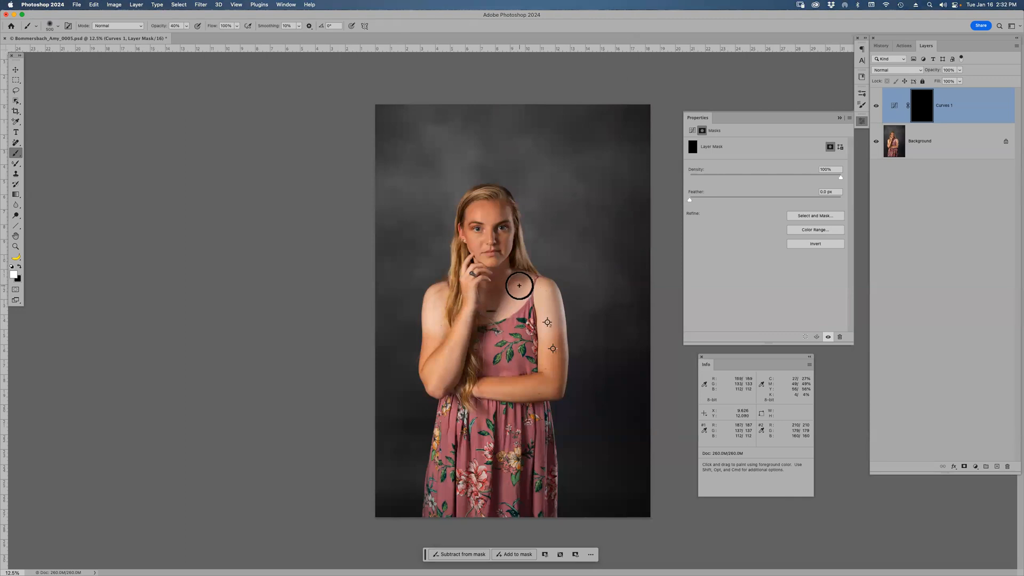
Step: Paint the Curves 1 mask over the pale skin on both shoulders and upper arms with a slightly smaller brush
key(bracketleft)
key(bracketleft)
key(bracketleft)
key(bracketleft)
mouse_move(528, 280)
mouse_down()
mouse_move(502, 315)
mouse_move(529, 287)
mouse_move(549, 329)
mouse_move(545, 284)
mouse_move(558, 318)
mouse_move(540, 335)
mouse_up()
mouse_move(442, 295)
mouse_down()
mouse_move(431, 328)
mouse_move(428, 299)
mouse_move(439, 288)
mouse_move(430, 323)
mouse_up()
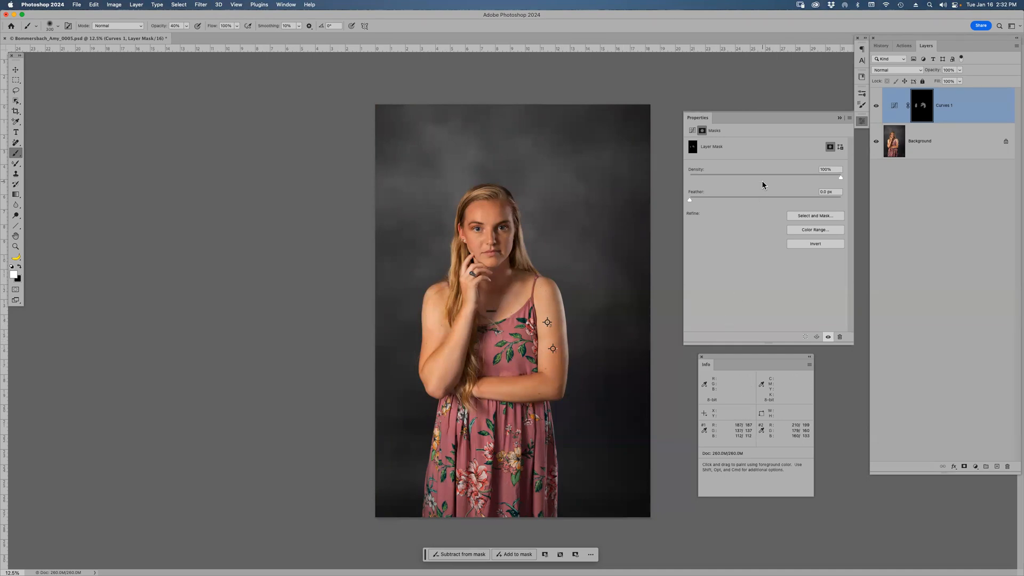
Step: Compare the tan line correction with the original skin by toggling the Curves 1 layer's visibility
click(877, 108)
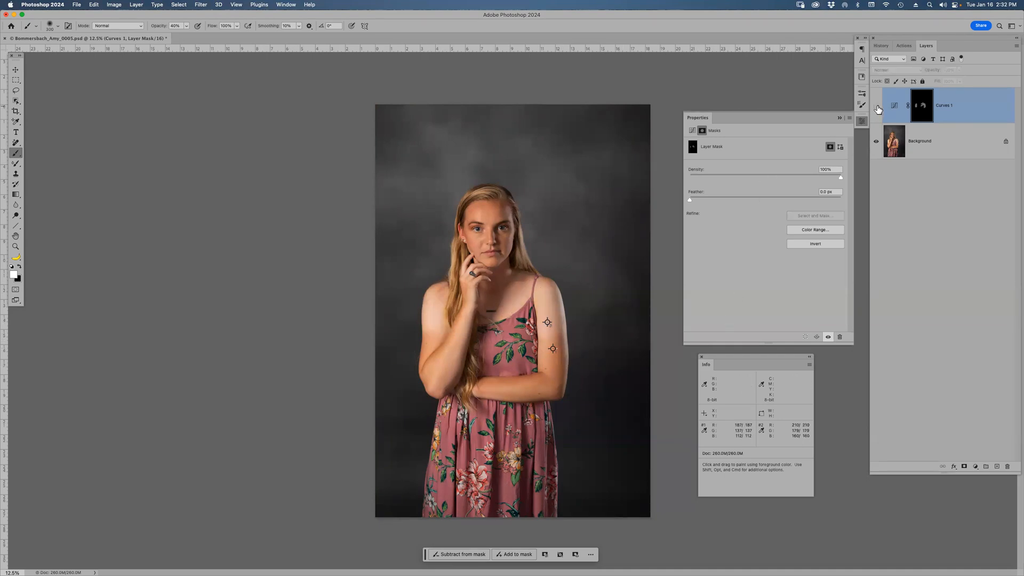
click(877, 108)
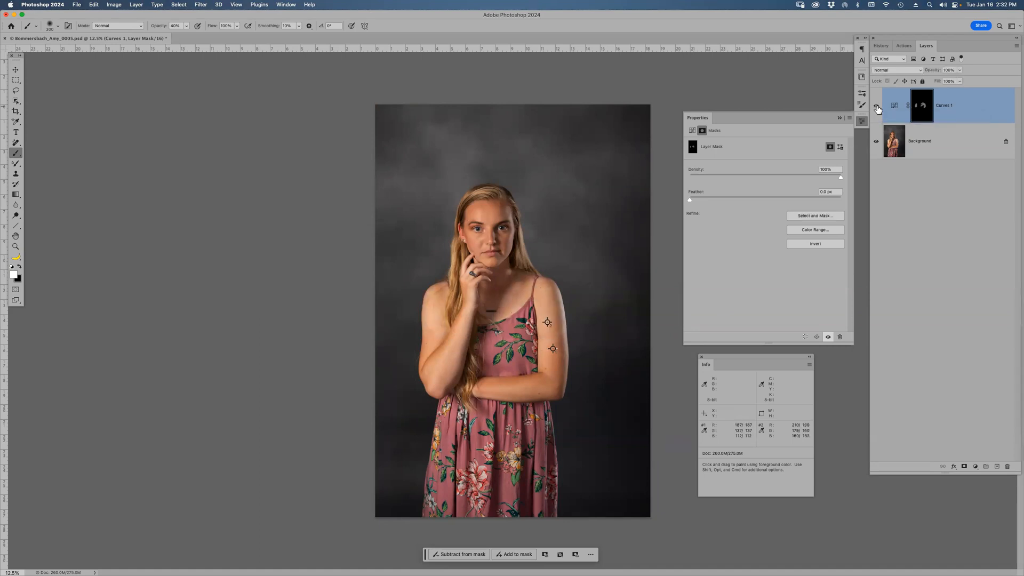
click(877, 107)
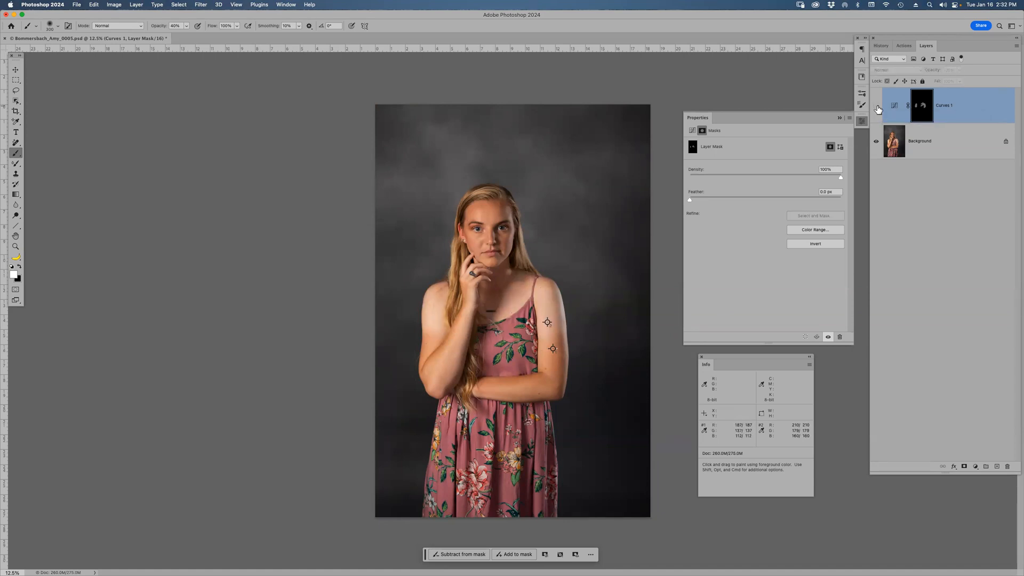
click(877, 107)
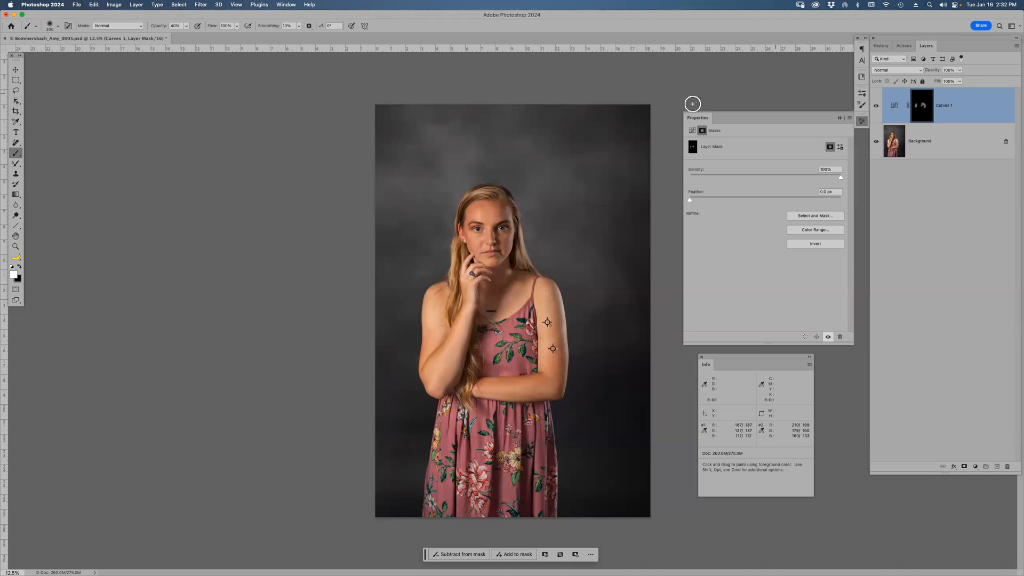
Step: Paint the mask over the strap-side upper arm at 100% brush opacity and lower the Curves 1 layer's opacity to blend the tone
key(0)
mouse_move(541, 287)
mouse_down()
mouse_move(544, 336)
mouse_move(557, 333)
mouse_move(554, 293)
mouse_move(539, 281)
mouse_move(547, 320)
mouse_move(563, 331)
mouse_move(543, 342)
mouse_up()
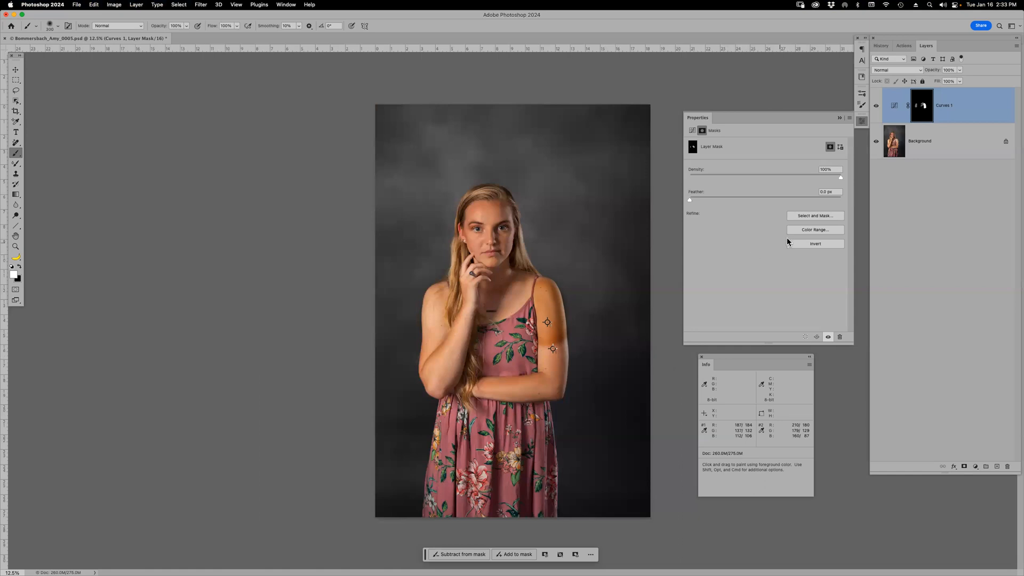
drag(931, 73, 906, 68)
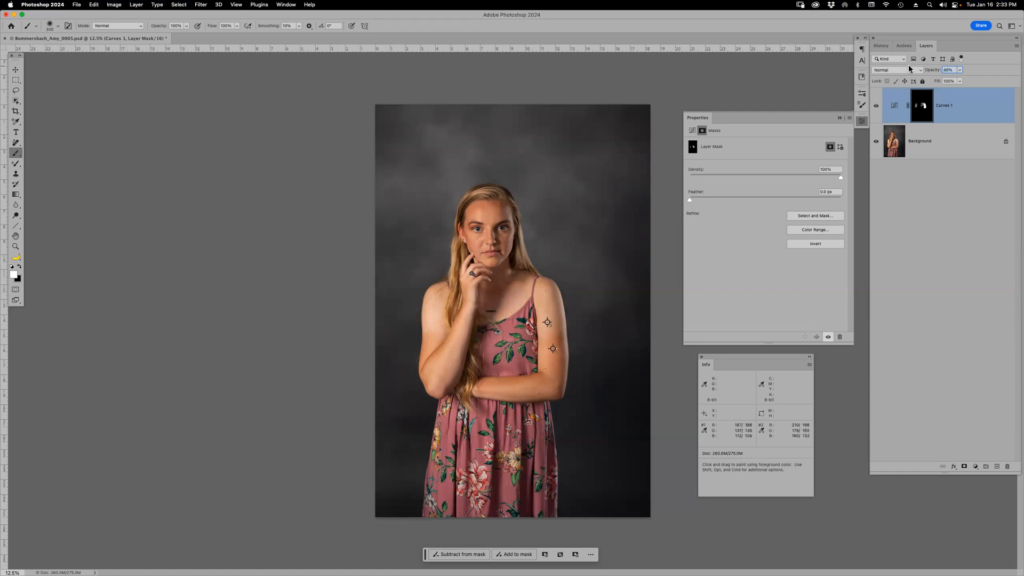
drag(910, 68, 913, 69)
Step: Close the portrait without saving and switch to Adobe Bridge
key(super+w)
key(super+d)
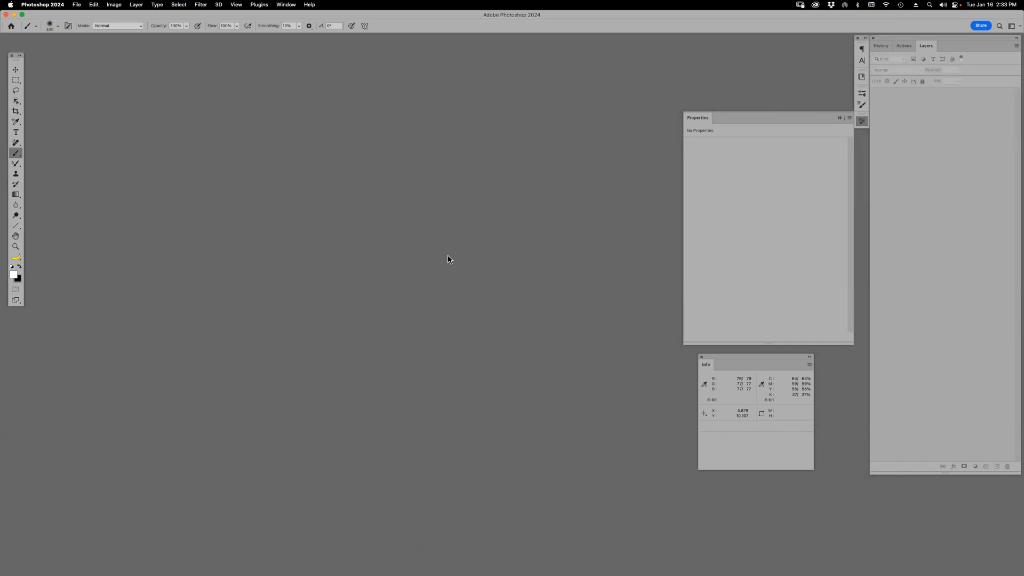
key(super+Tab)
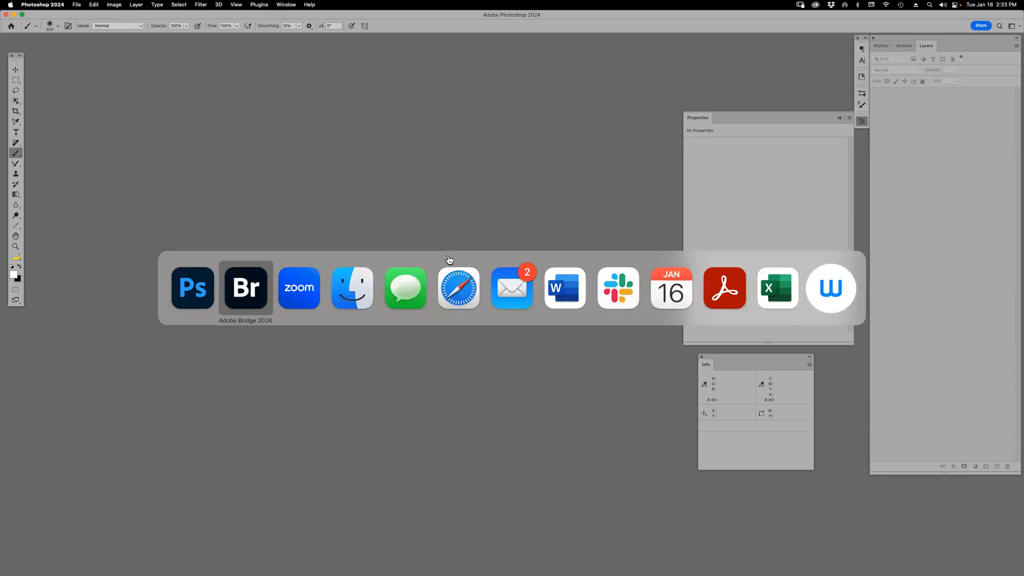
Step: Open Volkswagen_Beetle_.jpg in Photoshop, zoom out and clear the Properties and Info panels off the car photo
click(926, 235)
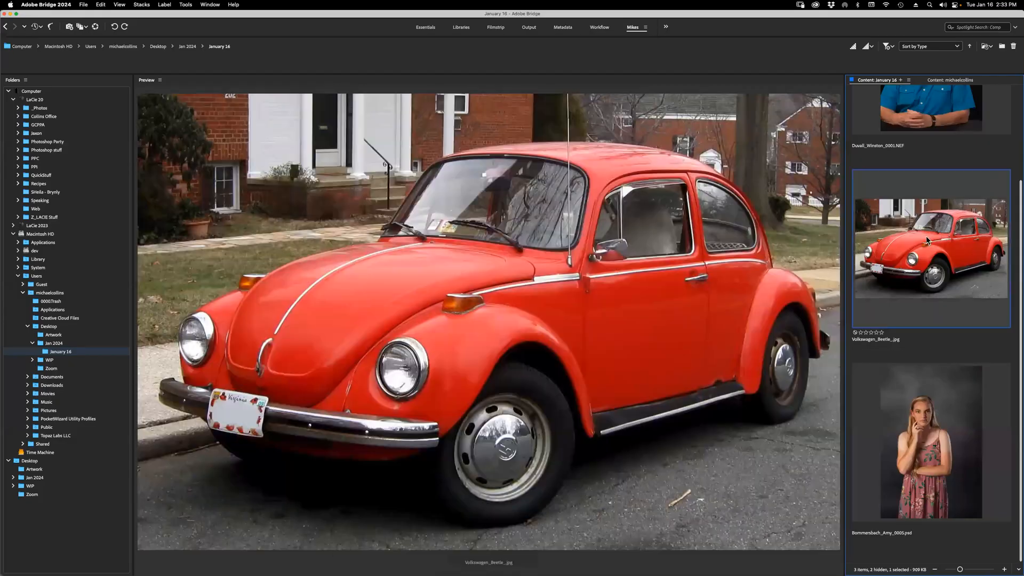
double_click(926, 236)
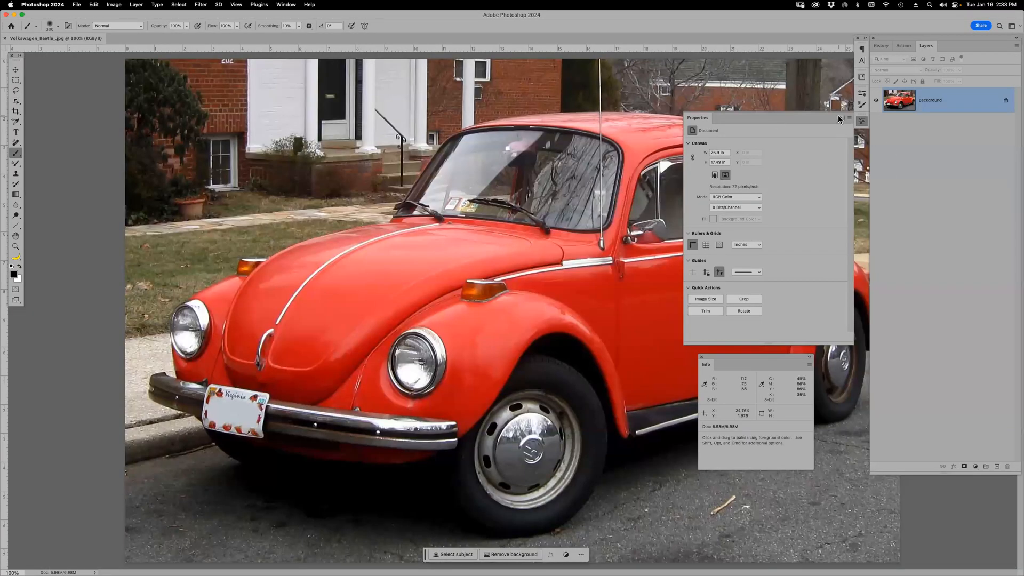
click(838, 118)
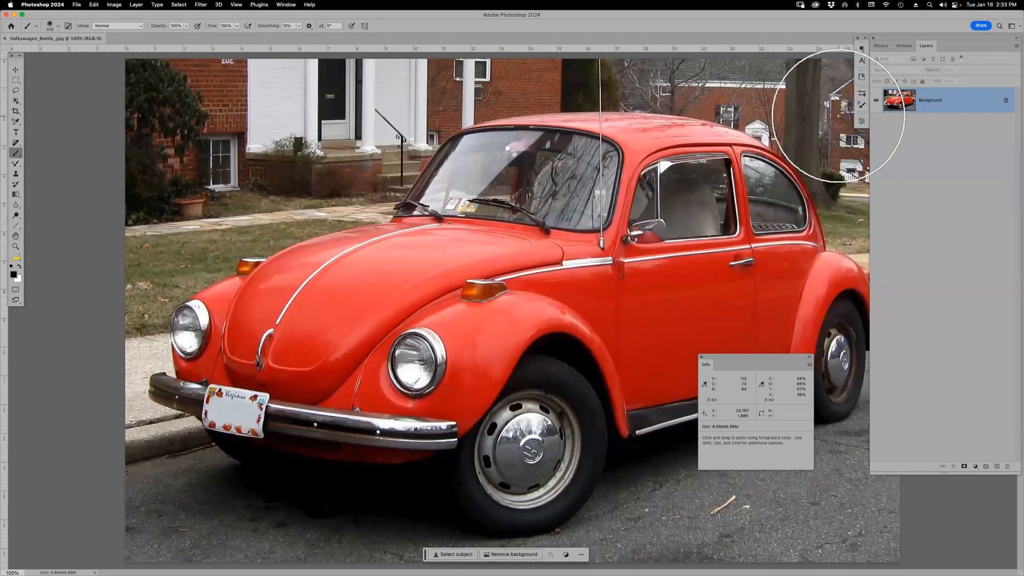
click(810, 357)
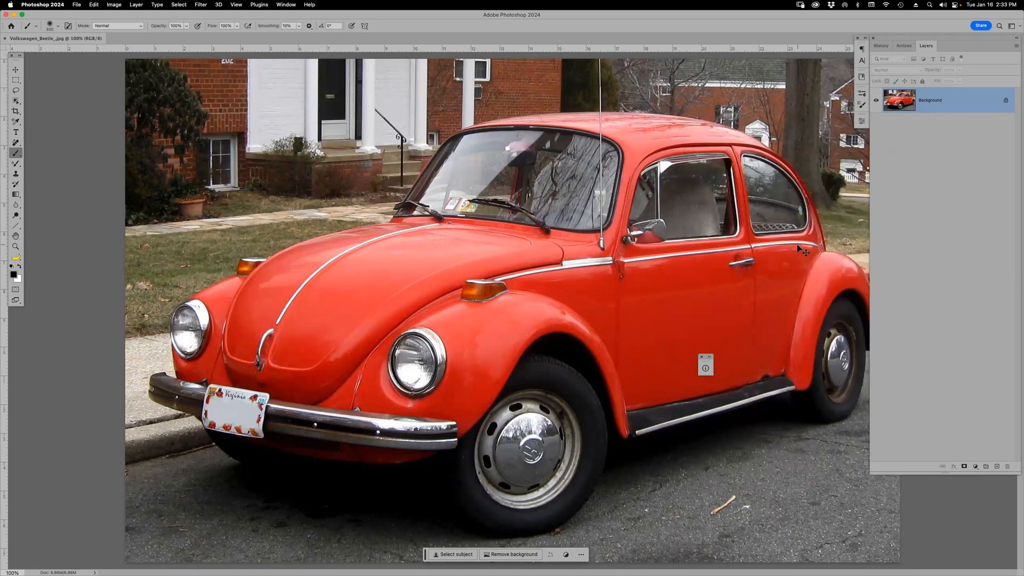
key(super+minus)
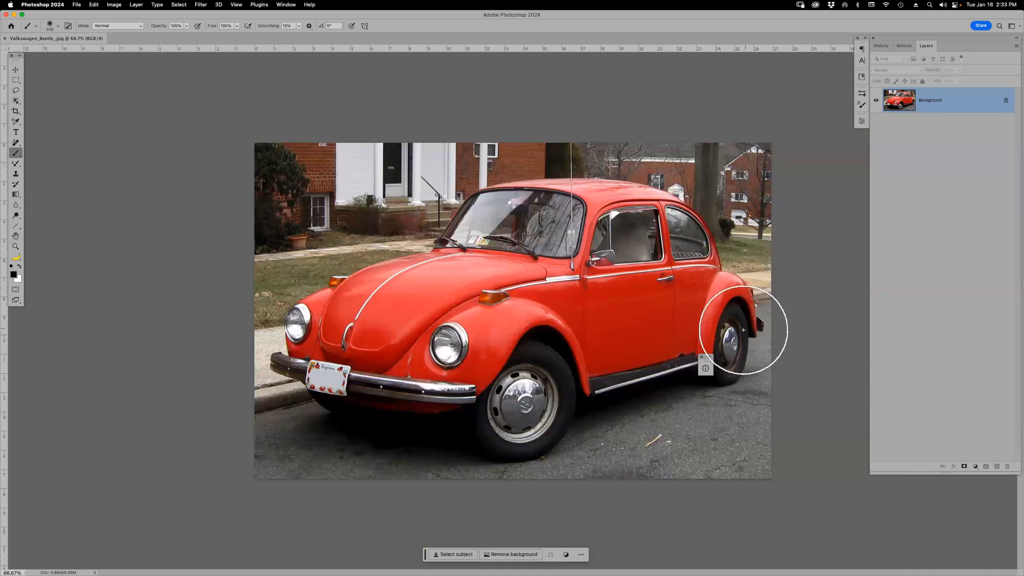
click(702, 357)
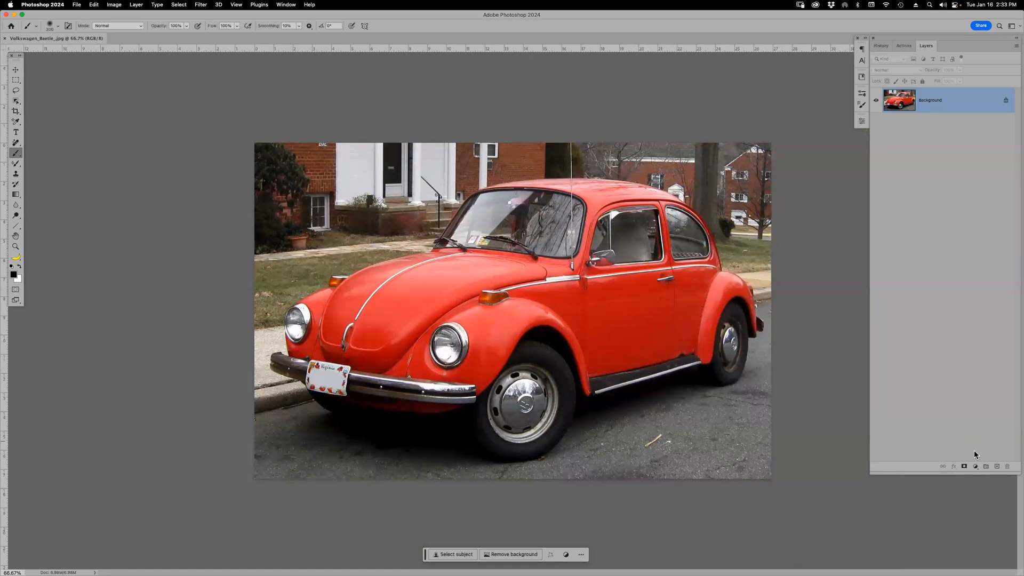
click(975, 467)
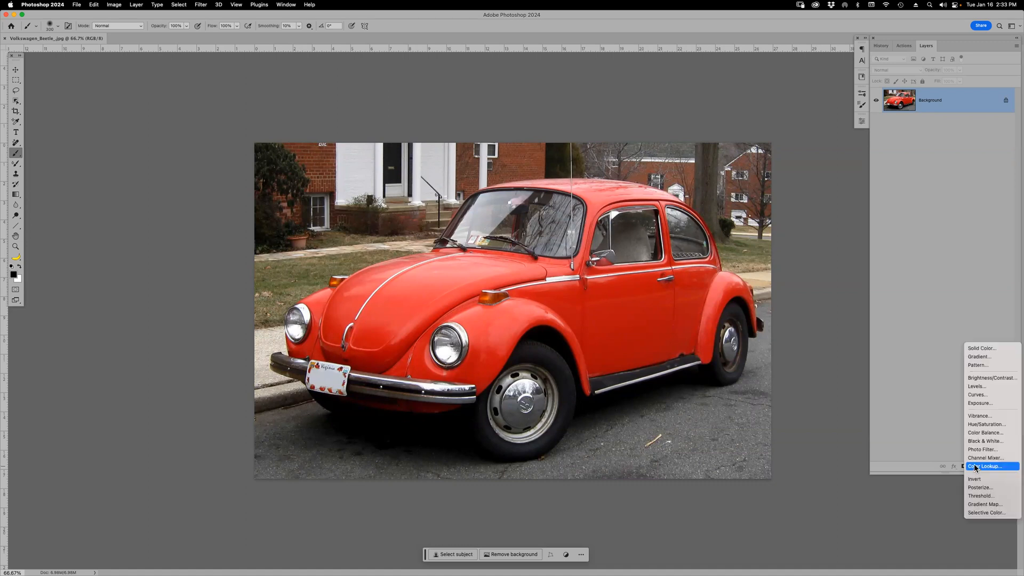
click(985, 398)
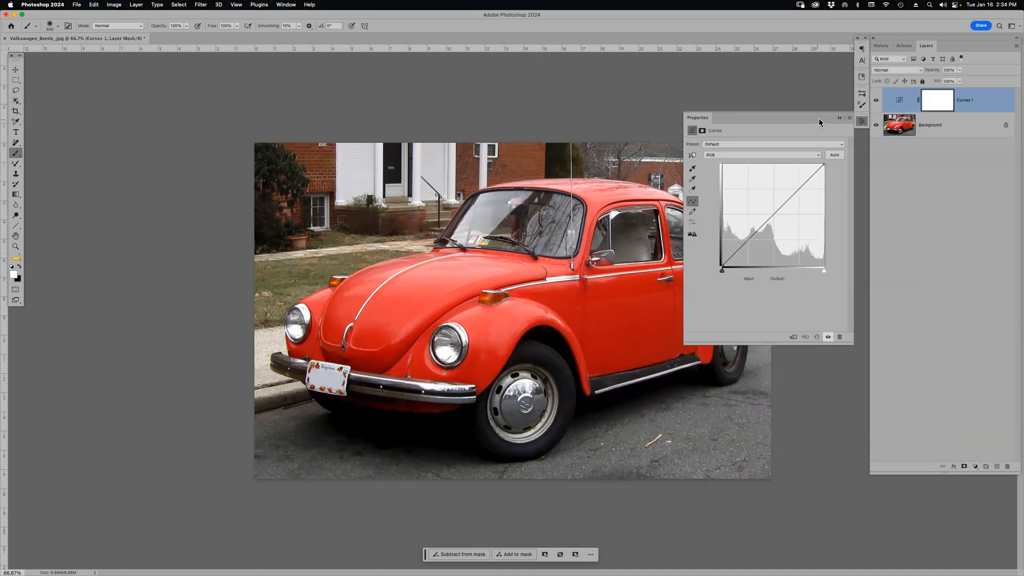
key(super+z)
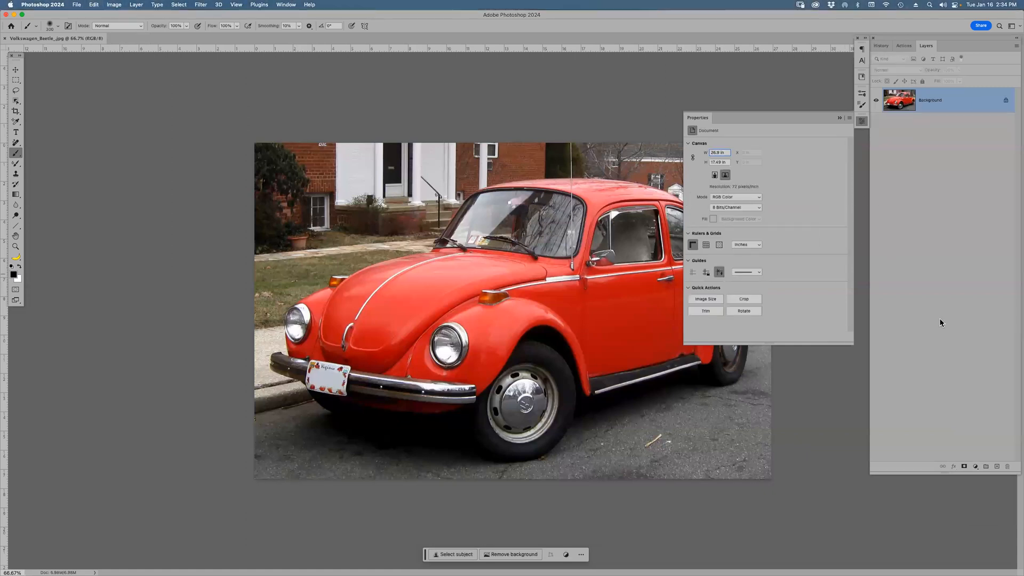
Step: Add an unmasked Hue/Saturation adjustment layer and shift its master Hue to about +113 to try a green car
click(975, 467)
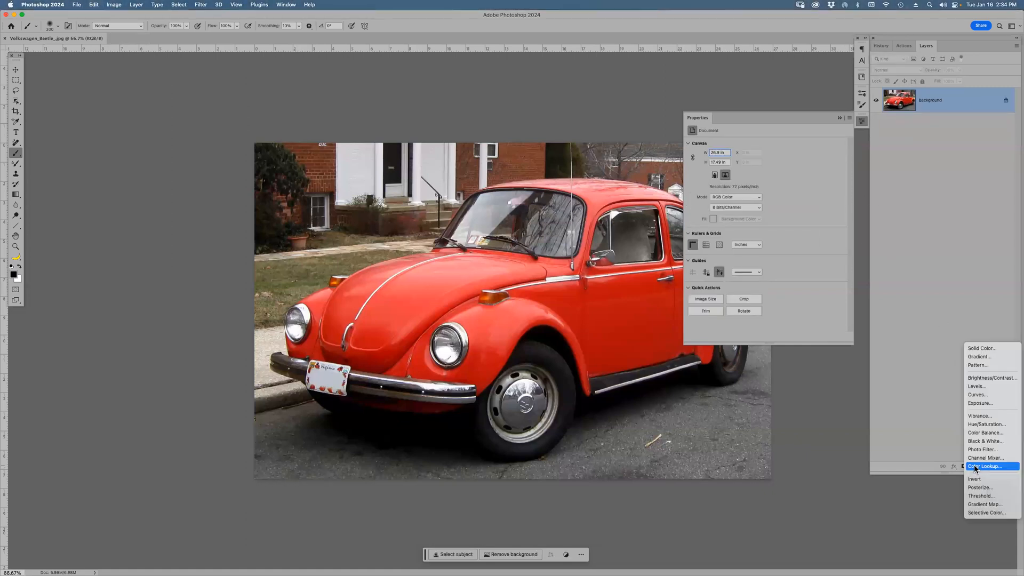
click(978, 424)
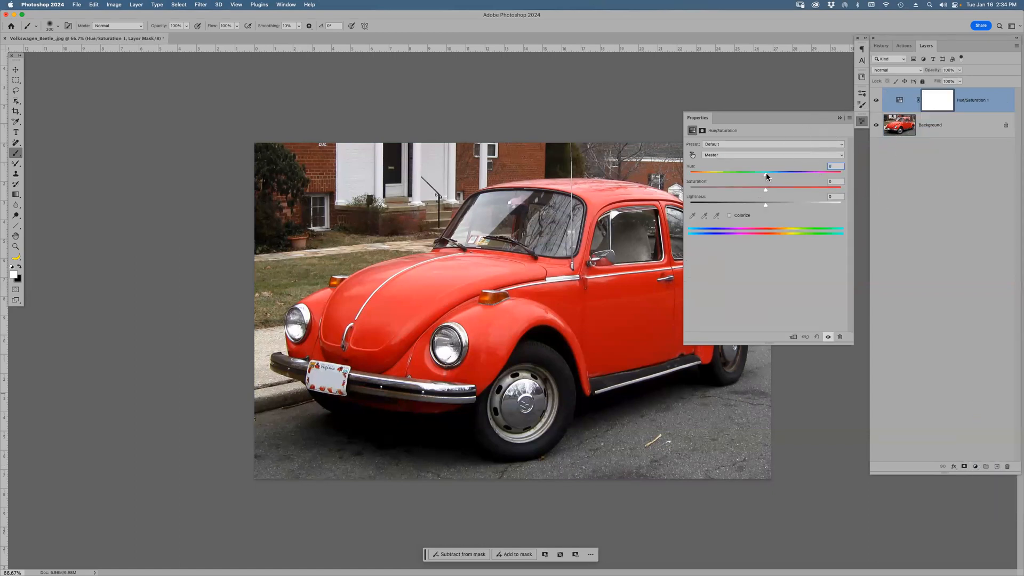
drag(766, 173, 820, 172)
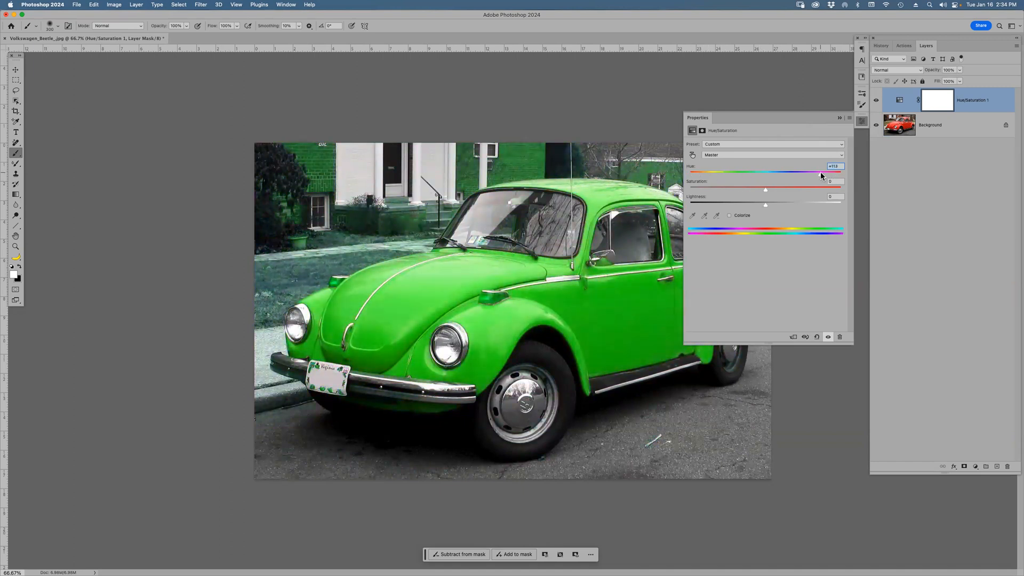
click(839, 118)
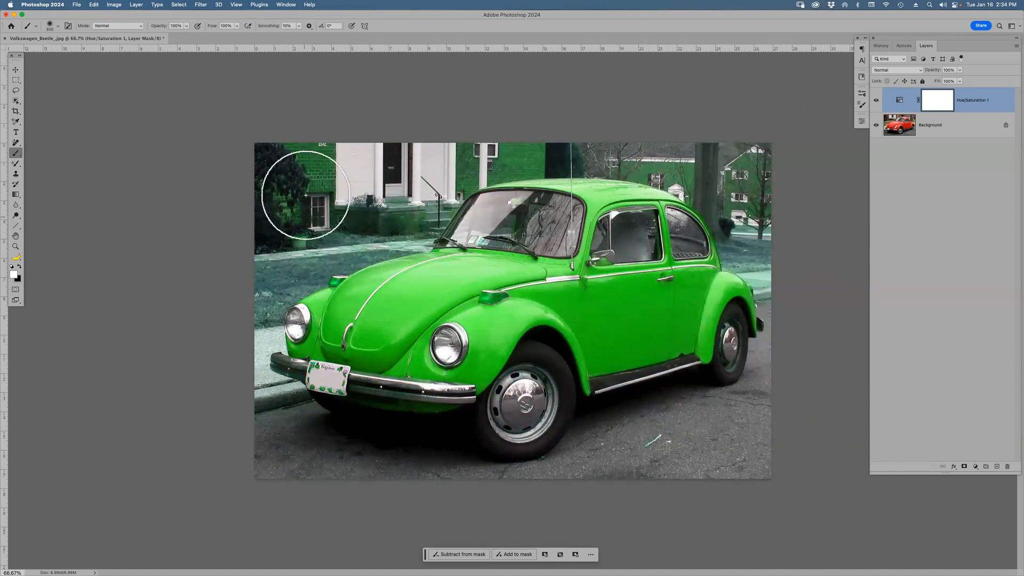
Step: Toggle the Hue/Saturation 1 layer's visibility to compare the whole-image color shift, and delete the layer
click(876, 105)
click(876, 104)
click(876, 104)
click(875, 104)
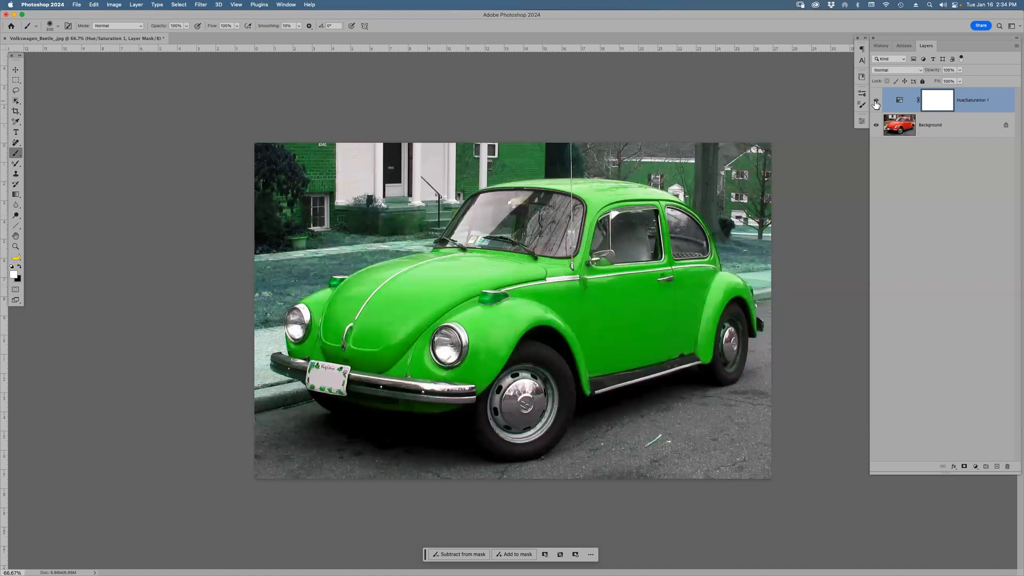
click(875, 104)
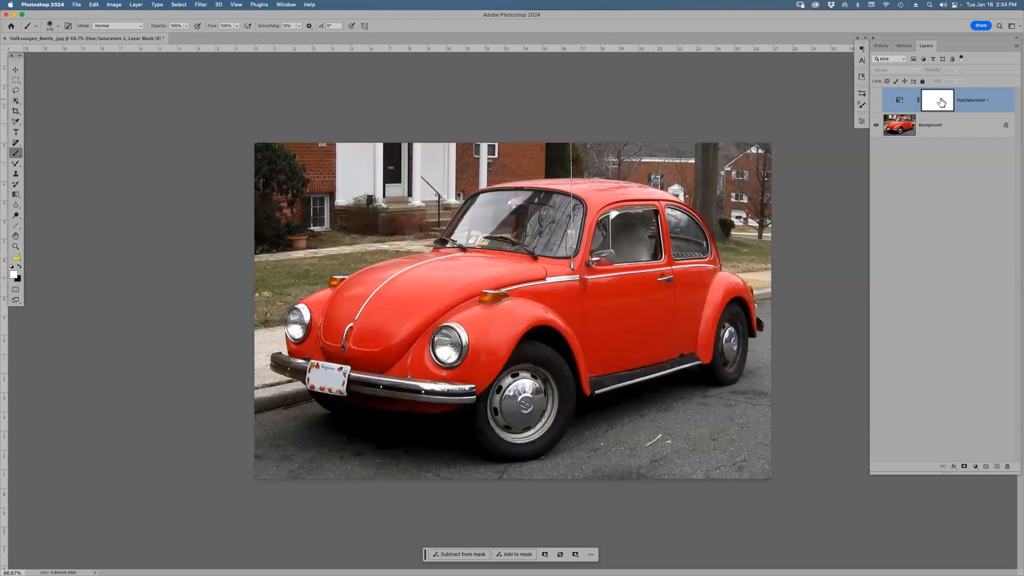
drag(1002, 103, 1007, 466)
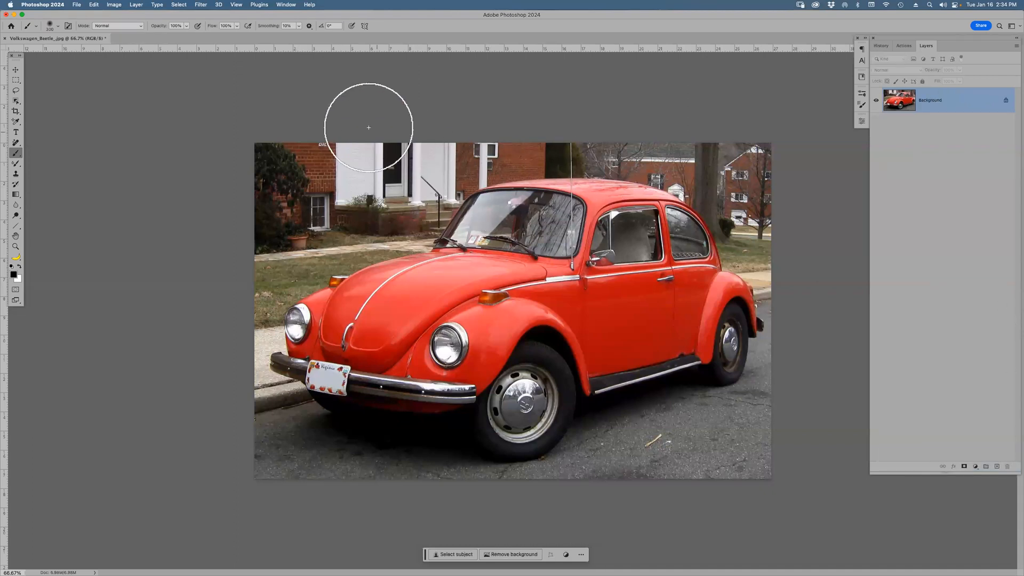
Step: Select the whole car using Select Subject and switch to the Lasso tool for adjusting the selection
key(w)
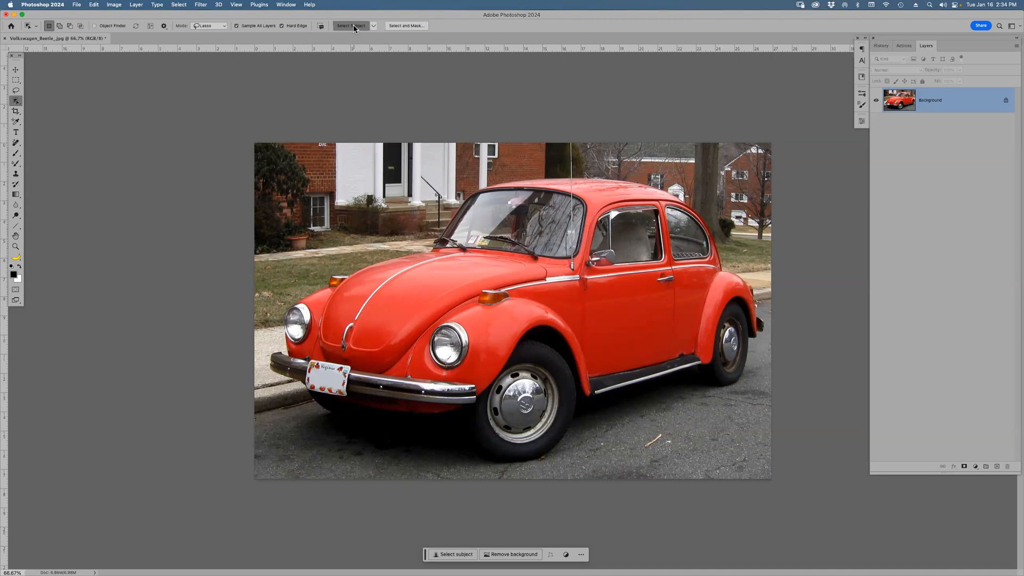
click(353, 24)
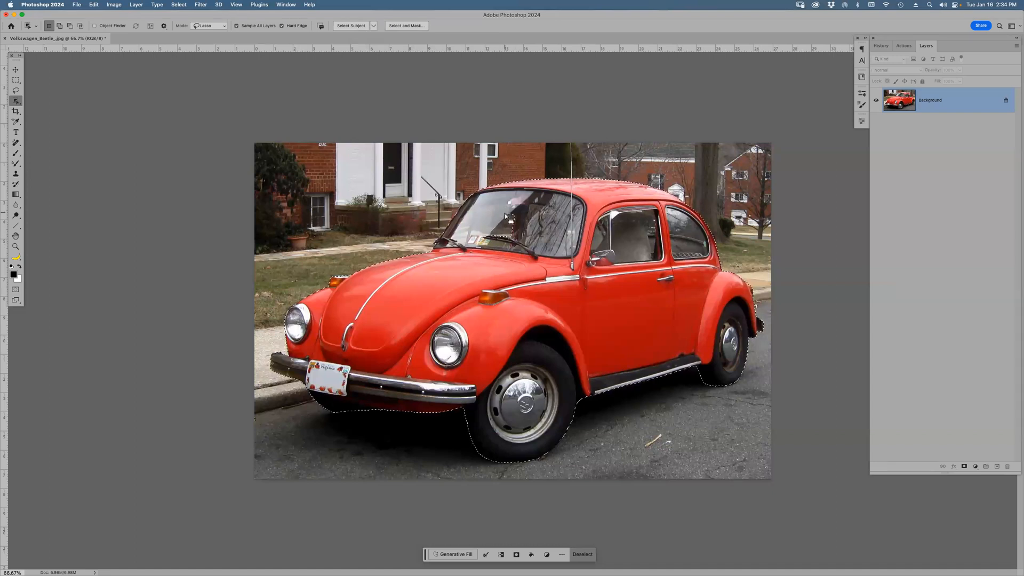
key(l)
key(shift)
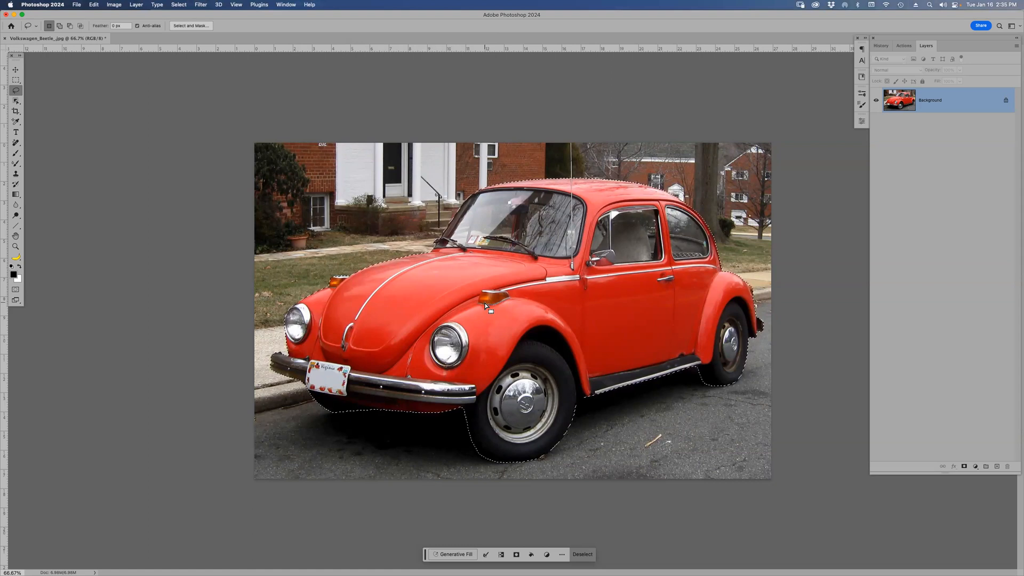
Step: Try masking the photo layer with the car selection and undo the mask
click(964, 467)
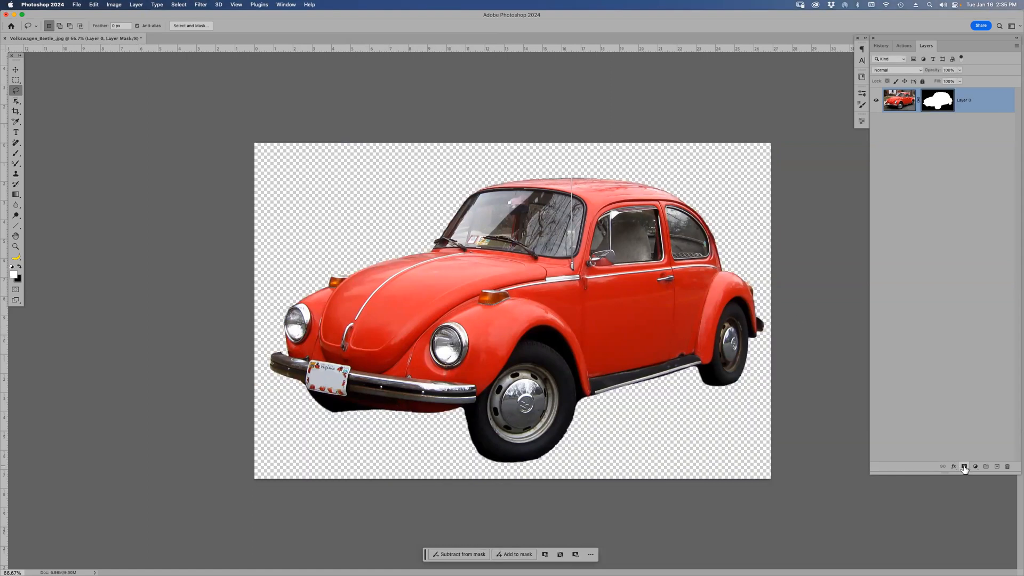
key(super+z)
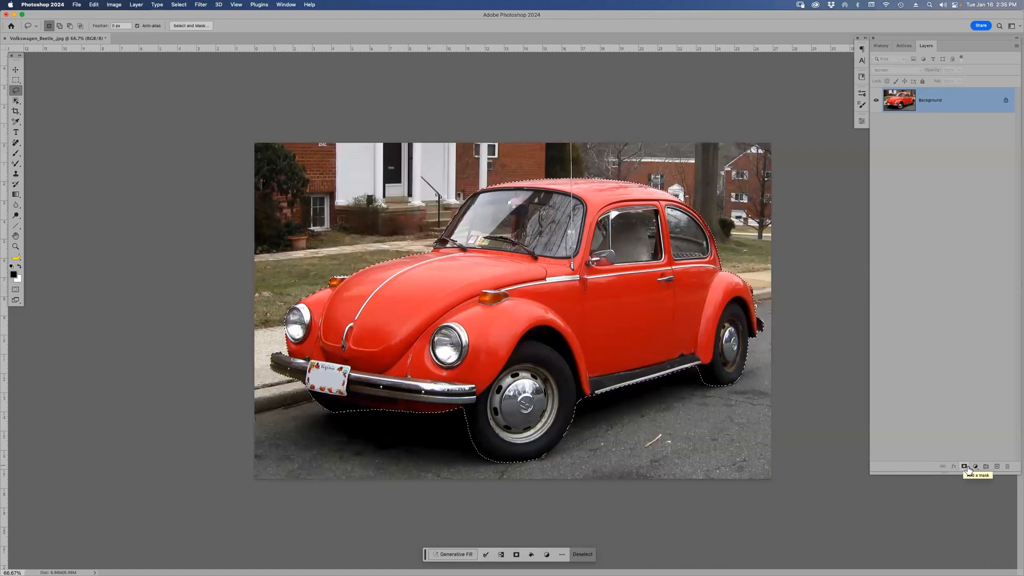
Step: Add a Hue/Saturation layer masked by the car selection, target the red paint, and set the Reds Hue to +120
click(975, 467)
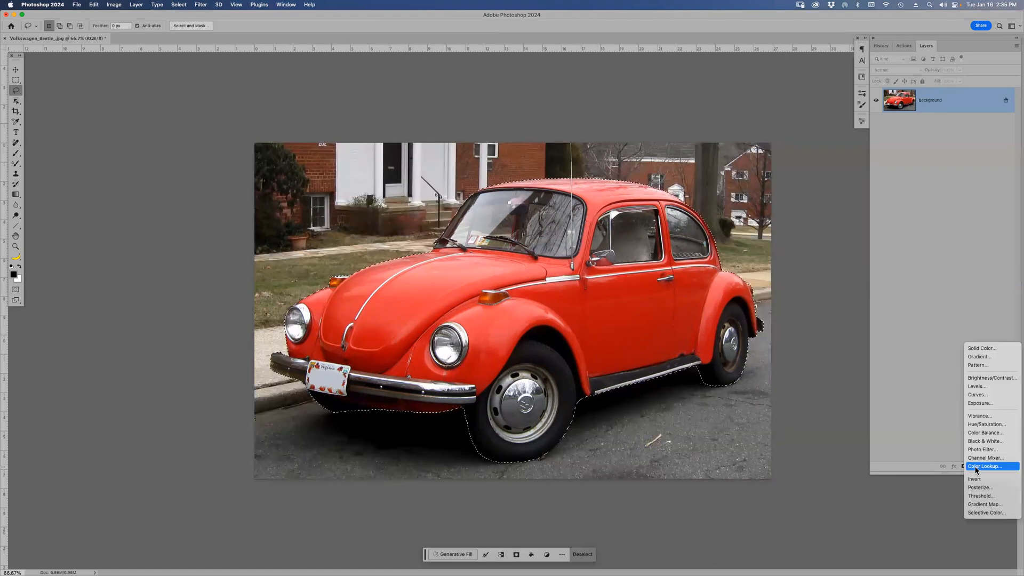
click(977, 425)
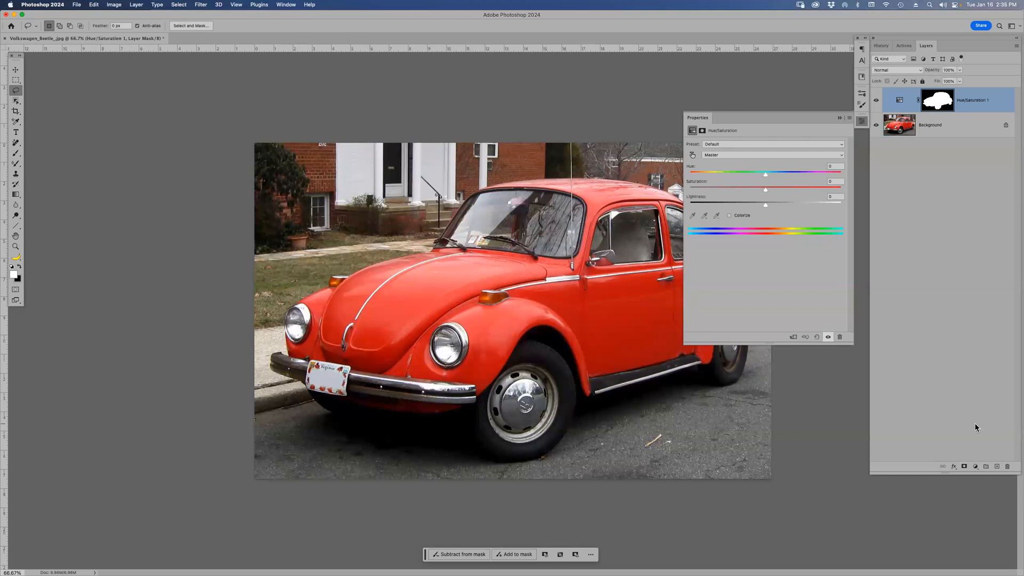
click(692, 155)
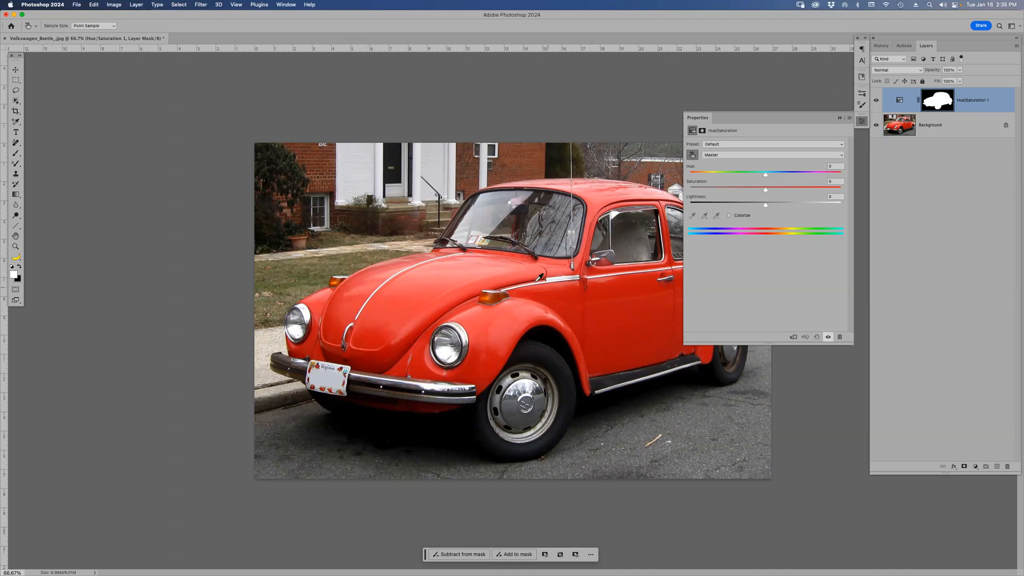
click(532, 276)
drag(768, 175, 825, 184)
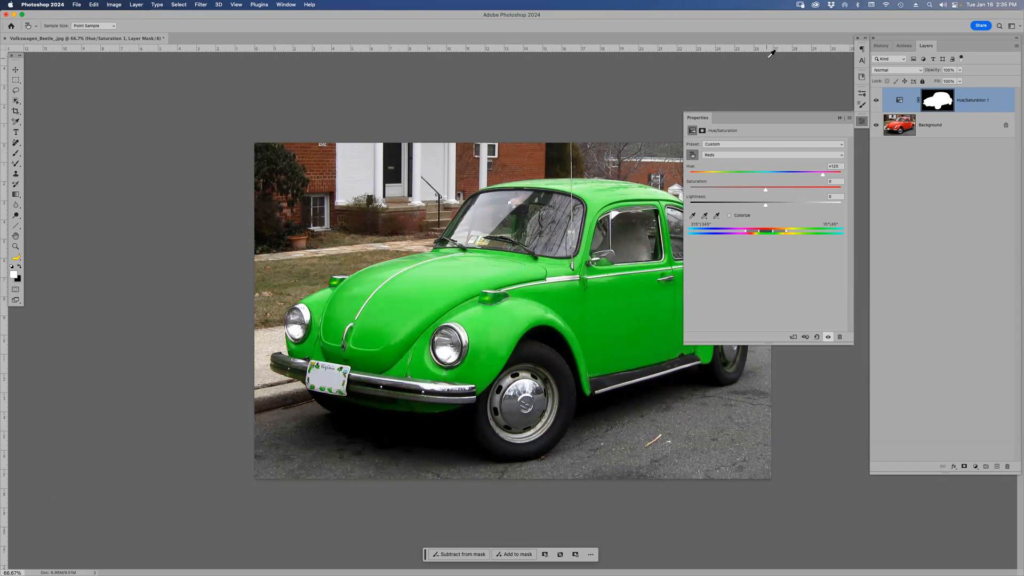
click(975, 467)
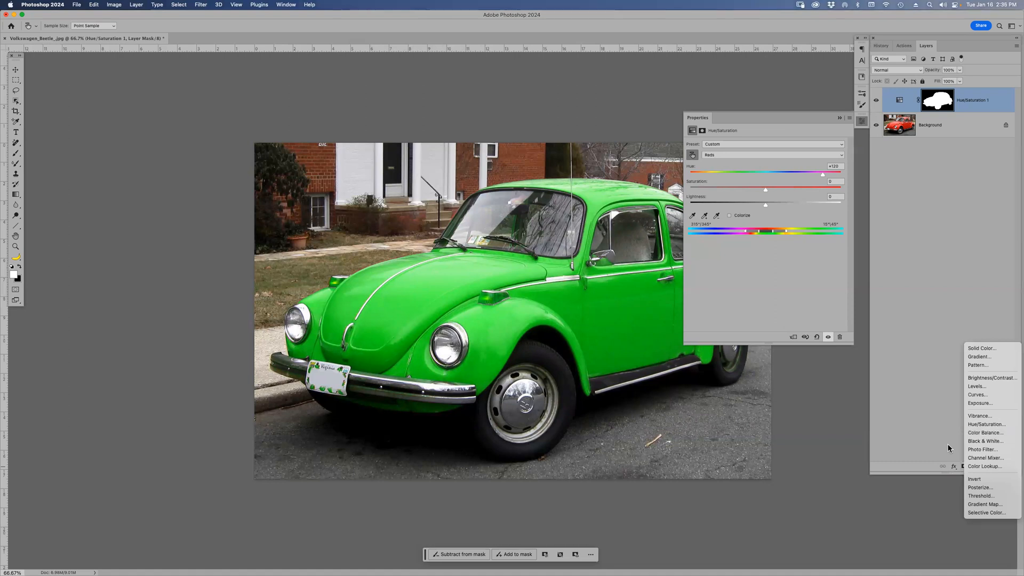
click(923, 469)
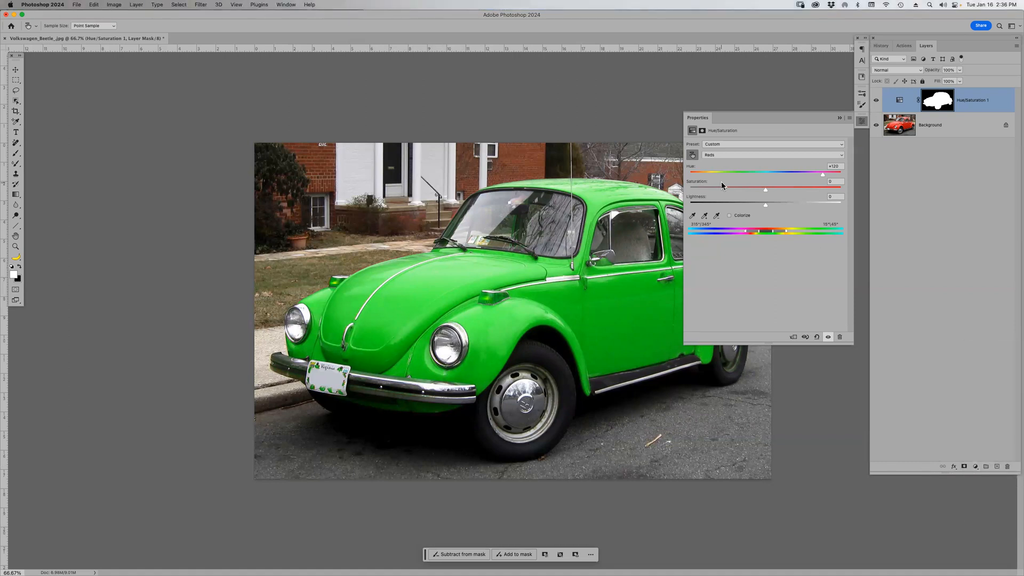
click(691, 157)
Step: Paint black with a much smaller brush on the Hue/Saturation 1 mask over the front fender's turn signal to restore its orange
click(840, 117)
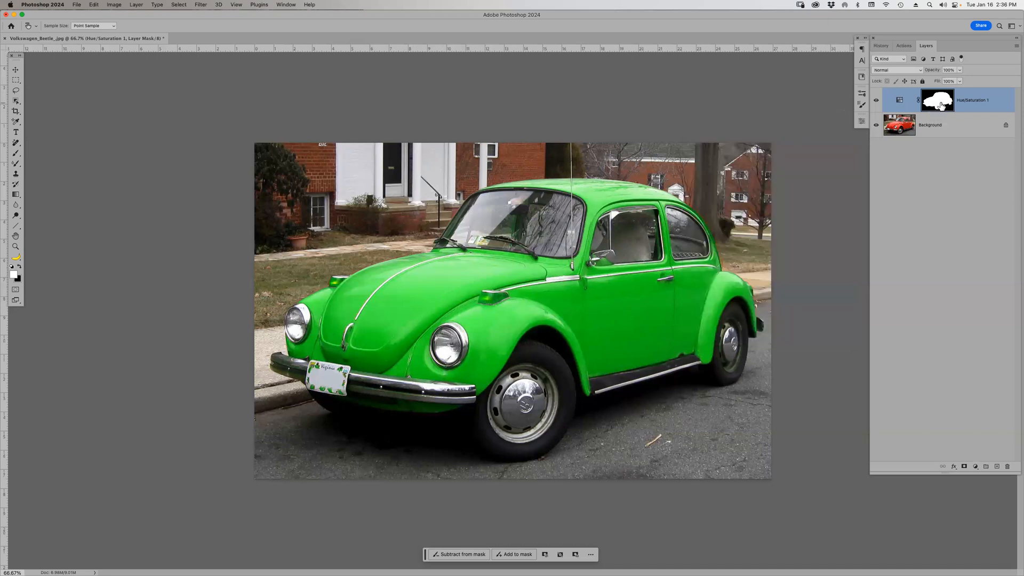
key(z)
drag(452, 277, 546, 330)
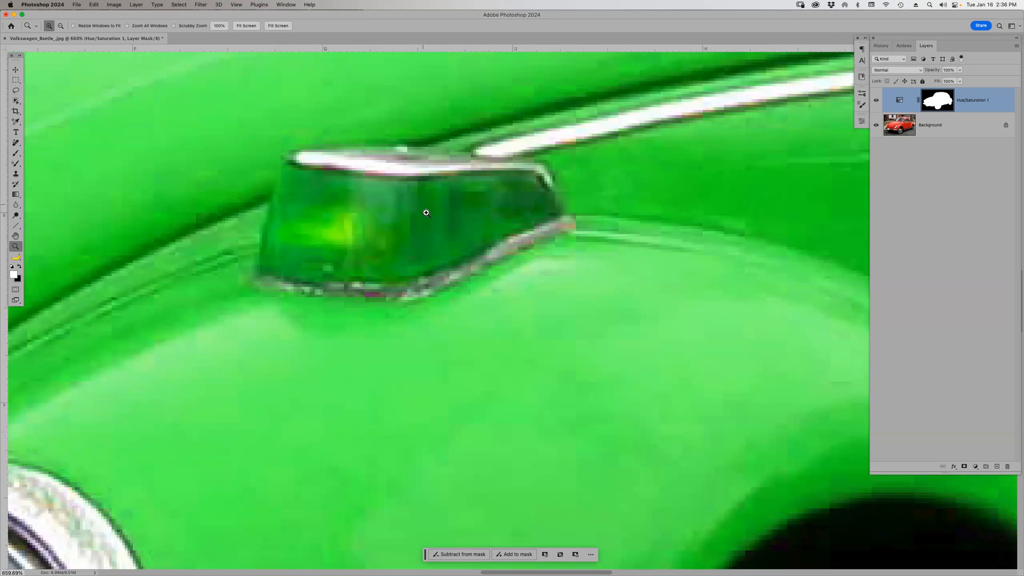
key(b)
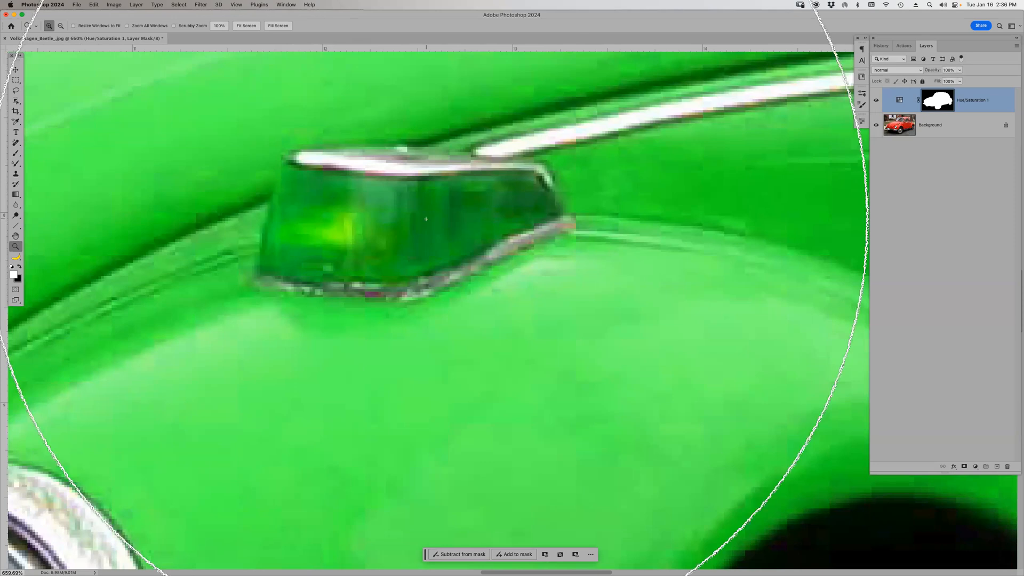
key(bracketleft)
key(bracketleft)
key(bracketleft)
key(bracketleft)
key(bracketleft)
key(bracketleft)
key(bracketleft)
key(bracketleft)
key(bracketleft)
key(bracketleft)
key(bracketleft)
key(bracketleft)
key(bracketleft)
key(bracketleft)
key(bracketleft)
key(bracketleft)
key(bracketleft)
key(bracketleft)
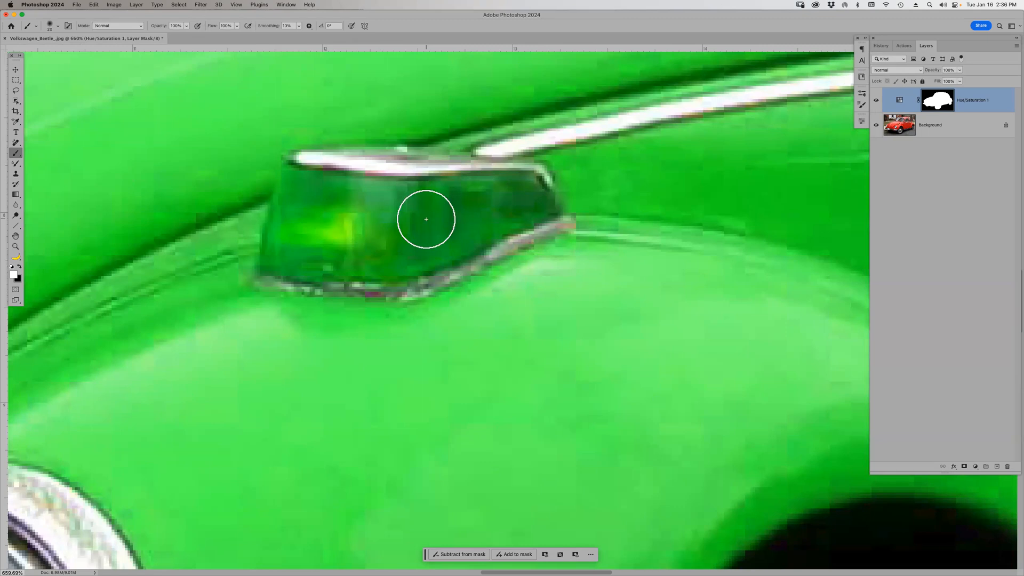
key(x)
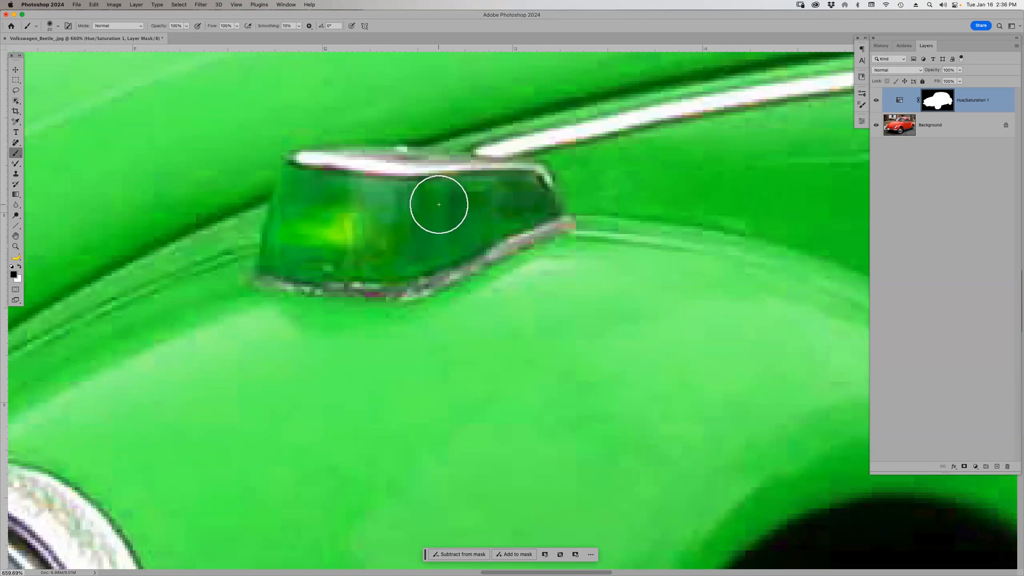
mouse_move(420, 201)
mouse_down()
mouse_move(474, 190)
mouse_move(430, 197)
mouse_move(537, 186)
mouse_move(548, 207)
mouse_move(409, 271)
mouse_move(285, 272)
mouse_move(275, 254)
mouse_move(295, 171)
mouse_move(455, 183)
mouse_move(326, 207)
mouse_move(429, 215)
mouse_move(345, 245)
mouse_move(421, 235)
mouse_move(490, 206)
mouse_move(306, 230)
mouse_up()
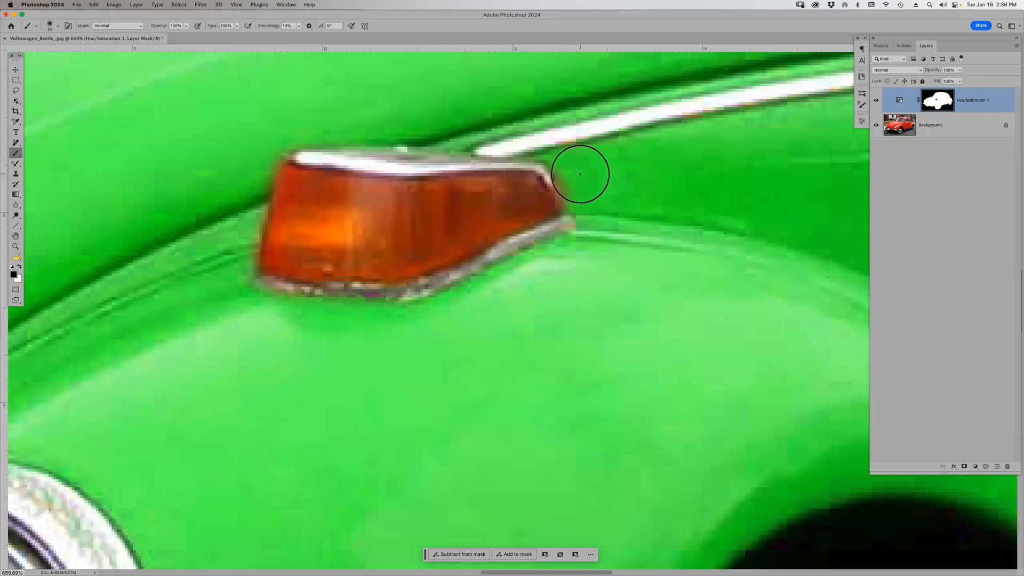
Step: Paint white with a smaller brush on the Hue/Saturation 1 mask along the near turn signal's rear edge to bring back the green paint
key(x)
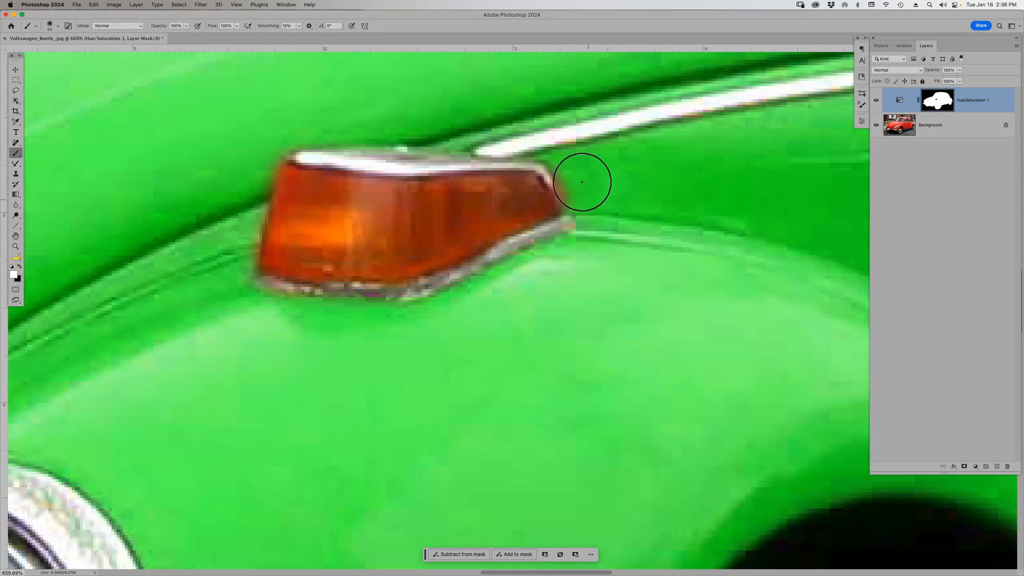
key(bracketleft)
key(bracketleft)
key(bracketleft)
key(bracketleft)
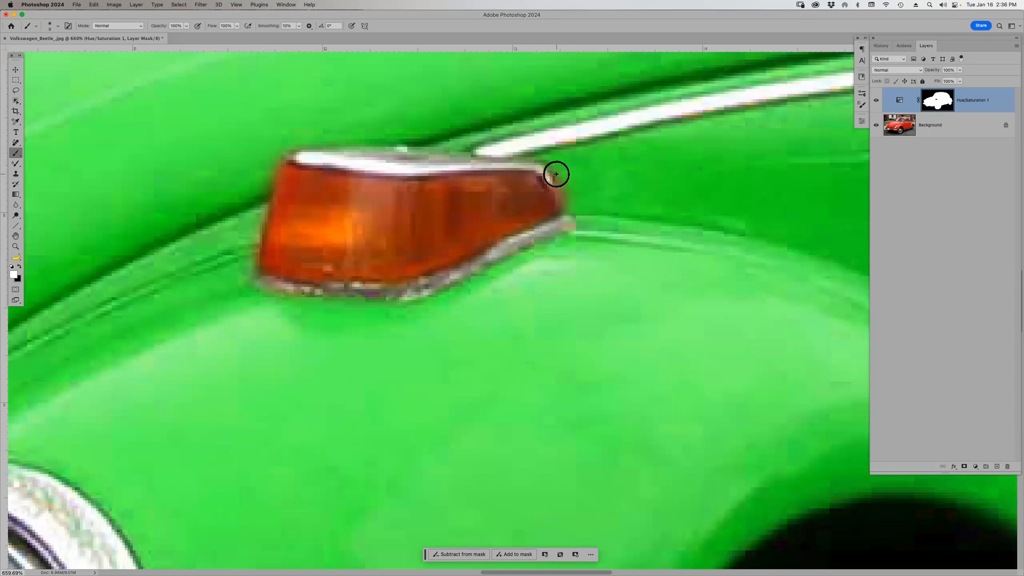
drag(555, 171, 566, 210)
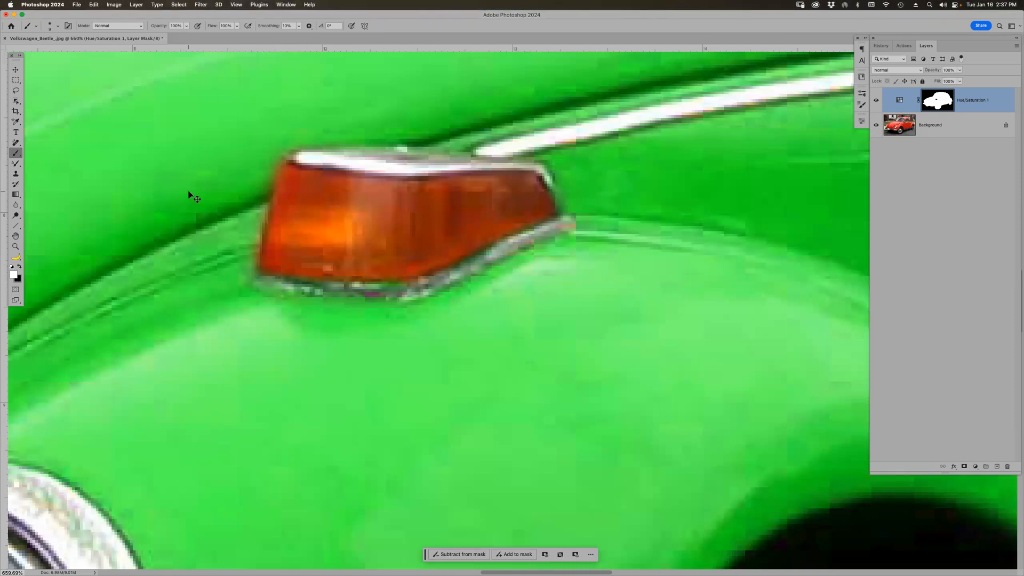
Step: Paint black on the Hue/Saturation 1 mask over the far fender's turn signal to restore its orange
key(super+minus)
key(super+minus)
drag(121, 185, 504, 257)
scroll(504, 257, left, 15)
scroll(504, 257, up, 5)
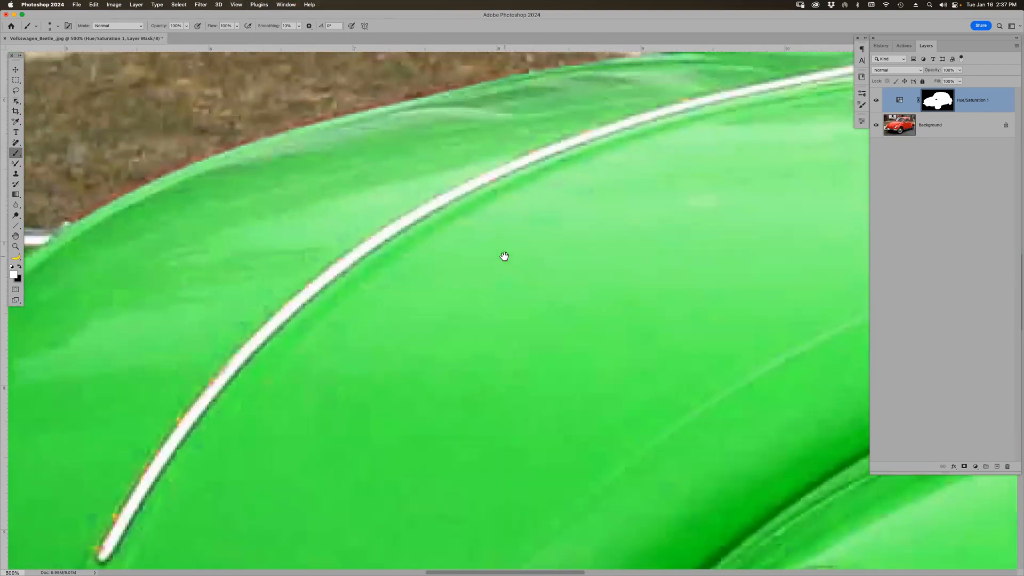
scroll(804, 218, left, 2)
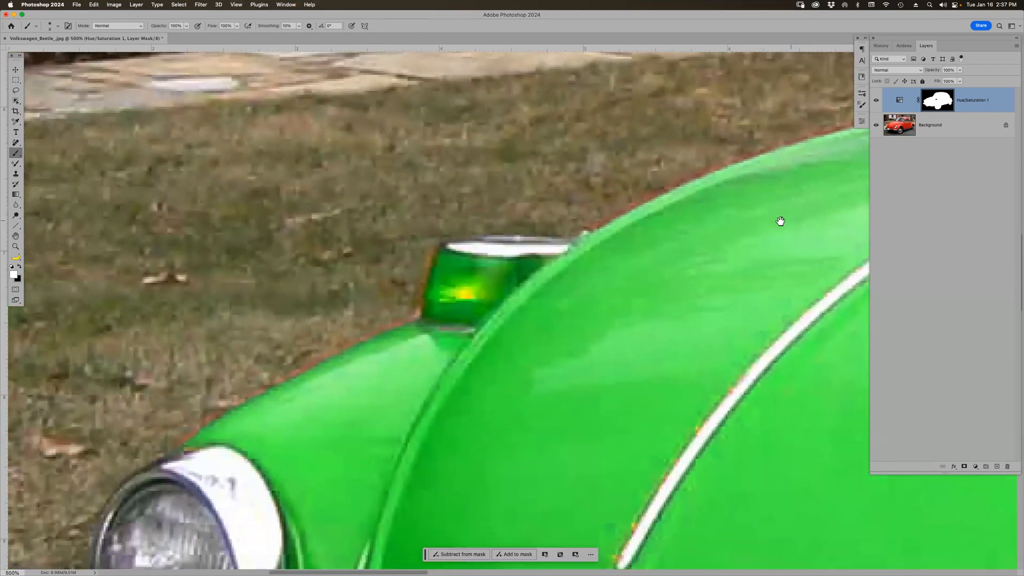
key(x)
mouse_move(533, 263)
mouse_down()
mouse_move(479, 319)
mouse_move(435, 323)
mouse_move(428, 302)
mouse_move(441, 253)
mouse_move(544, 260)
mouse_move(456, 269)
mouse_move(441, 315)
mouse_up()
mouse_move(458, 270)
mouse_down()
mouse_move(485, 295)
mouse_move(476, 306)
mouse_move(476, 289)
mouse_move(463, 298)
mouse_move(465, 308)
mouse_move(473, 299)
mouse_move(441, 302)
mouse_up()
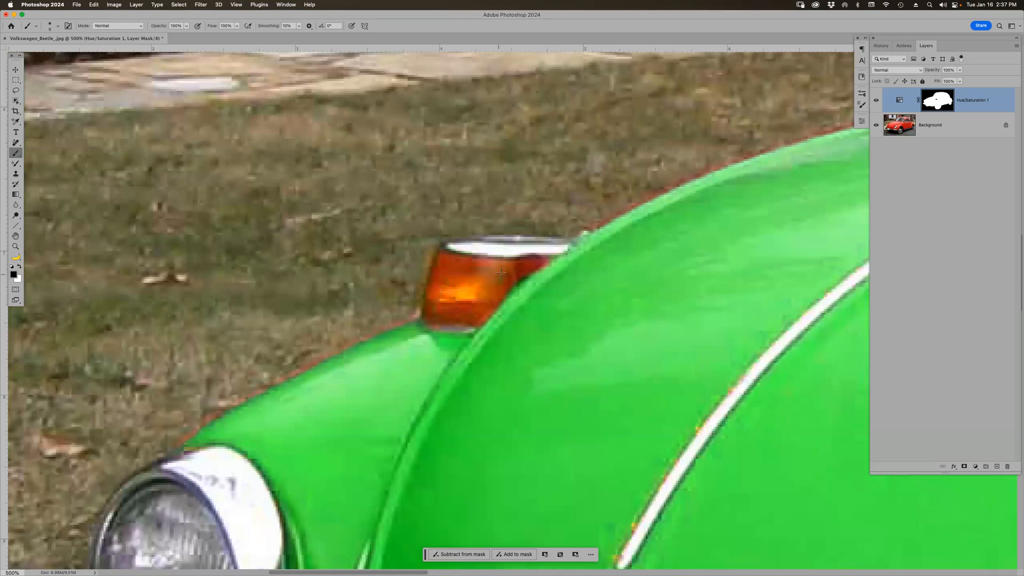
Step: Compare the whole car before and after recoloring by toggling the Hue/Saturation 1 layer's visibility, leaving it visible
scroll(506, 272, down, 4)
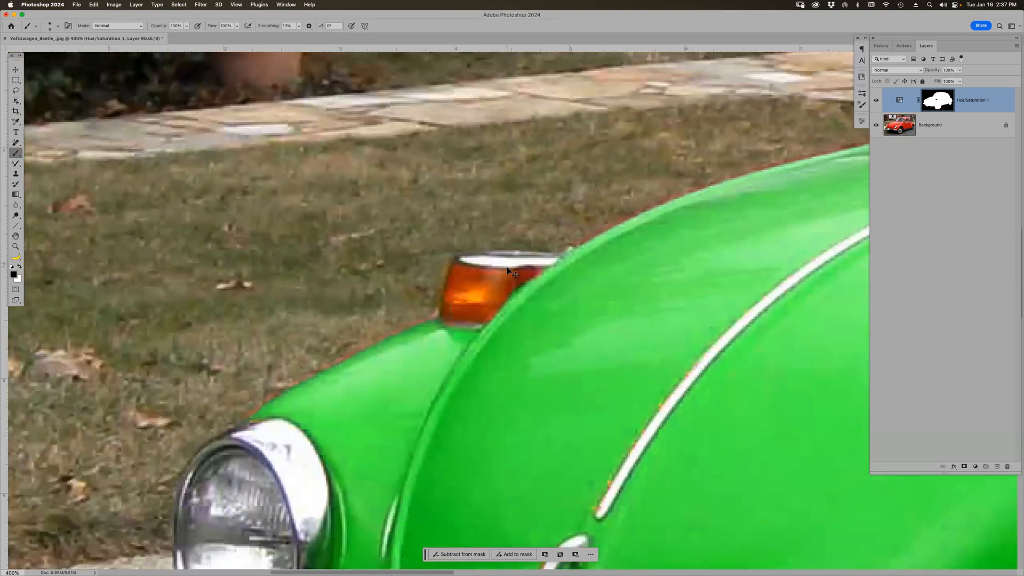
key(super+0)
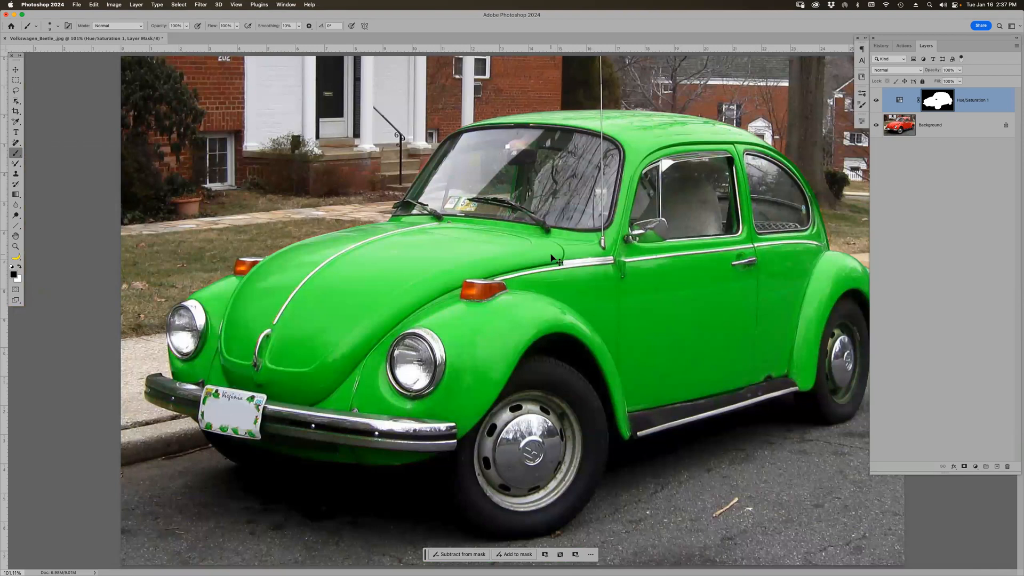
scroll(552, 258, down, 2)
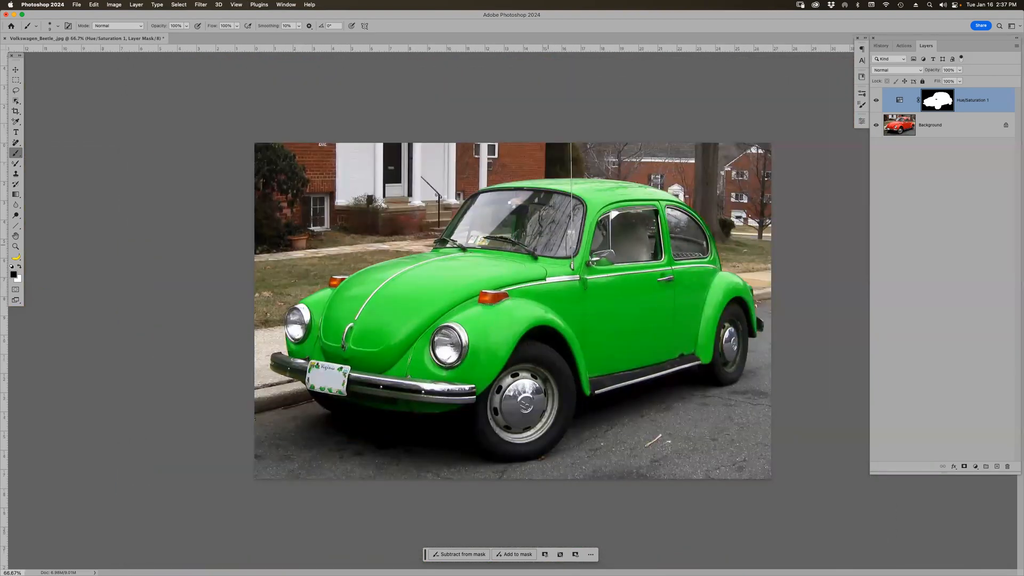
click(876, 100)
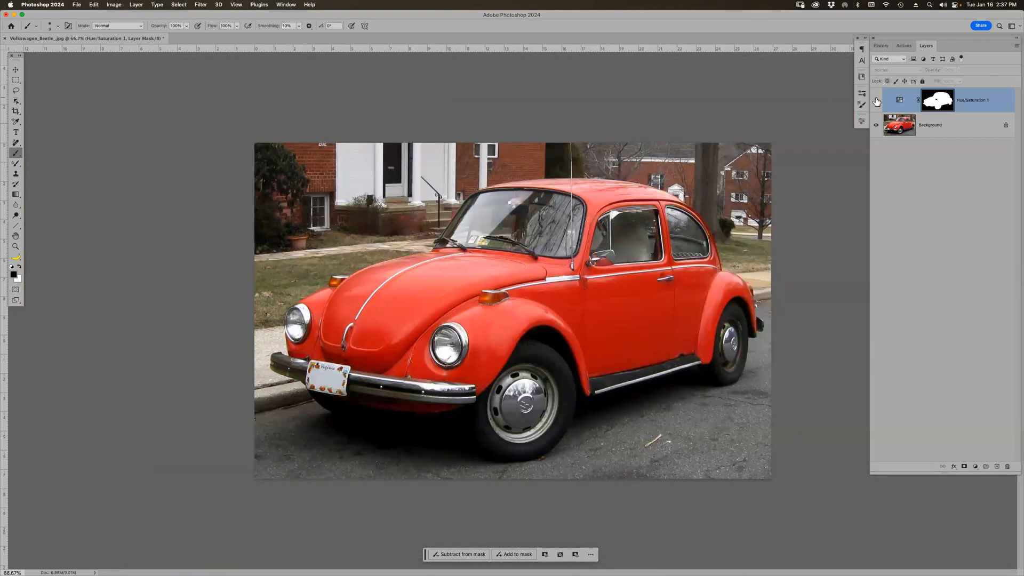
click(876, 100)
click(877, 100)
click(877, 100)
click(876, 100)
click(877, 101)
click(878, 101)
click(877, 102)
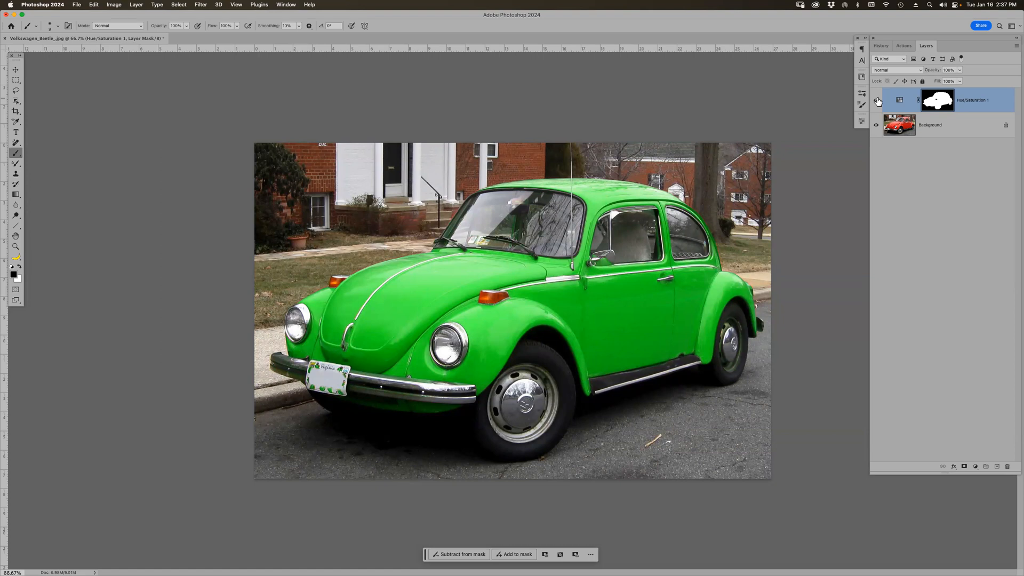
key(super+Tab)
key(super+Tab)
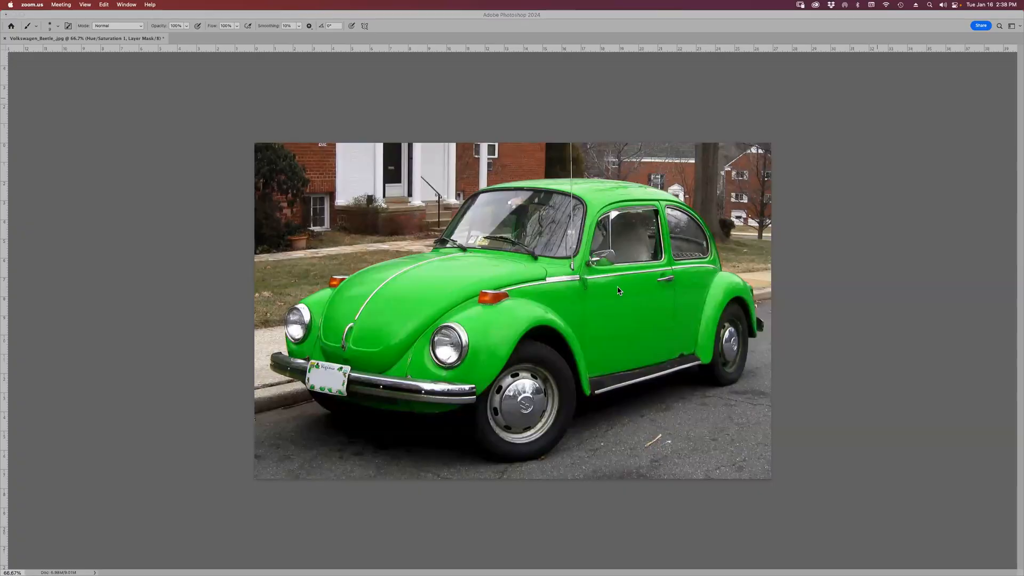
click(835, 384)
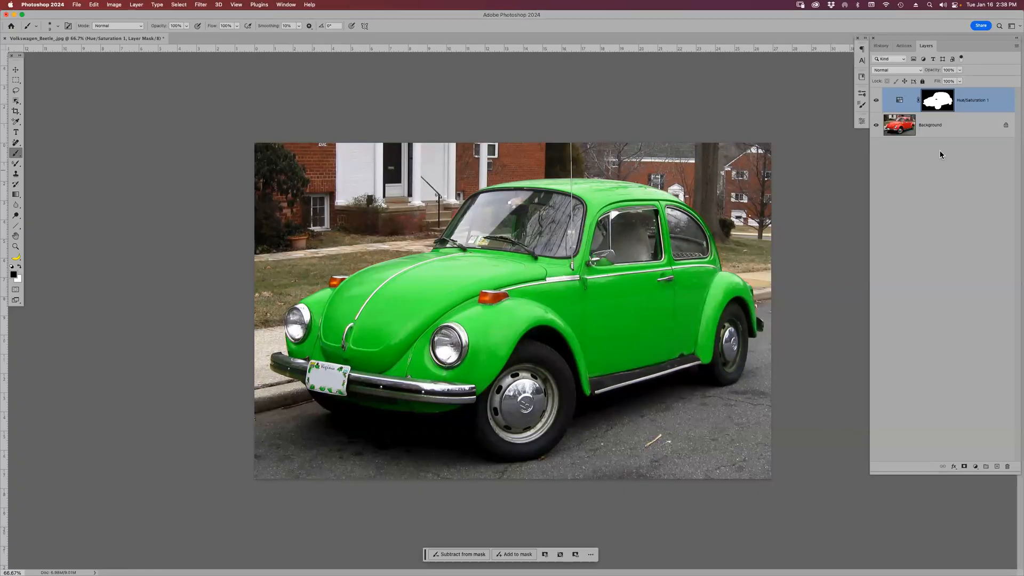
Step: Review the Hue/Saturation 1 layer's settings and its on-image adjustment tool, and close them again
click(900, 101)
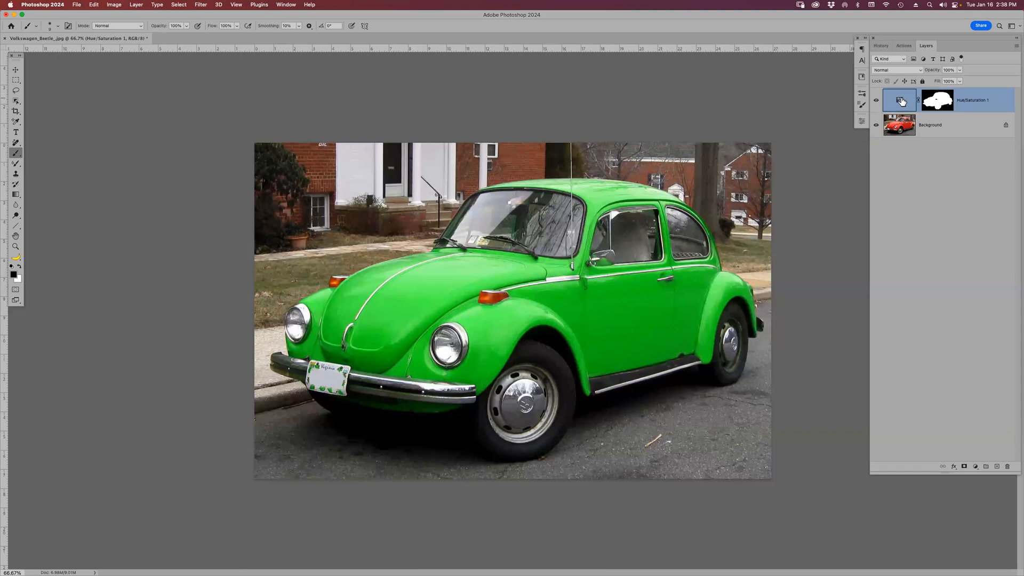
double_click(901, 101)
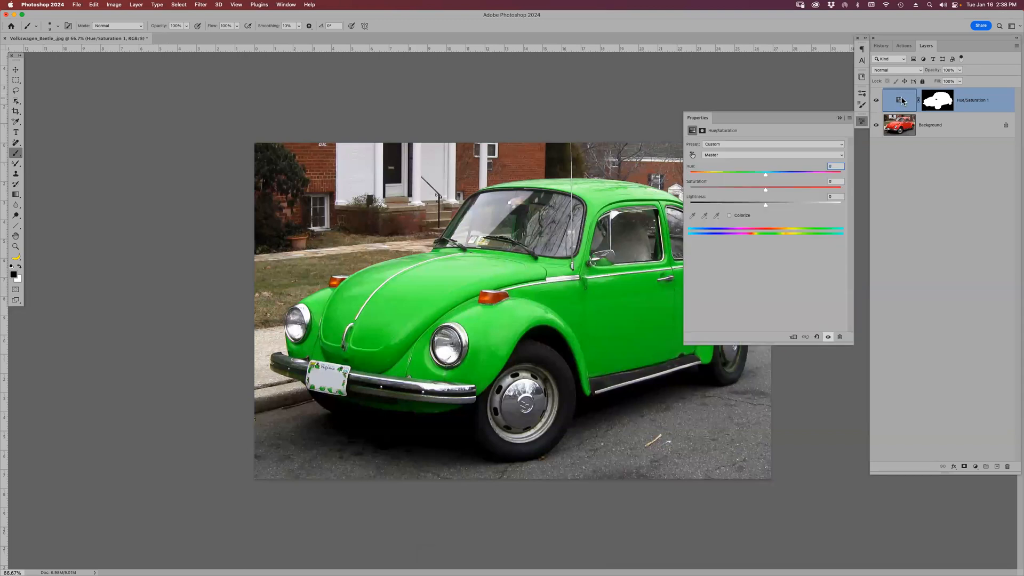
click(693, 155)
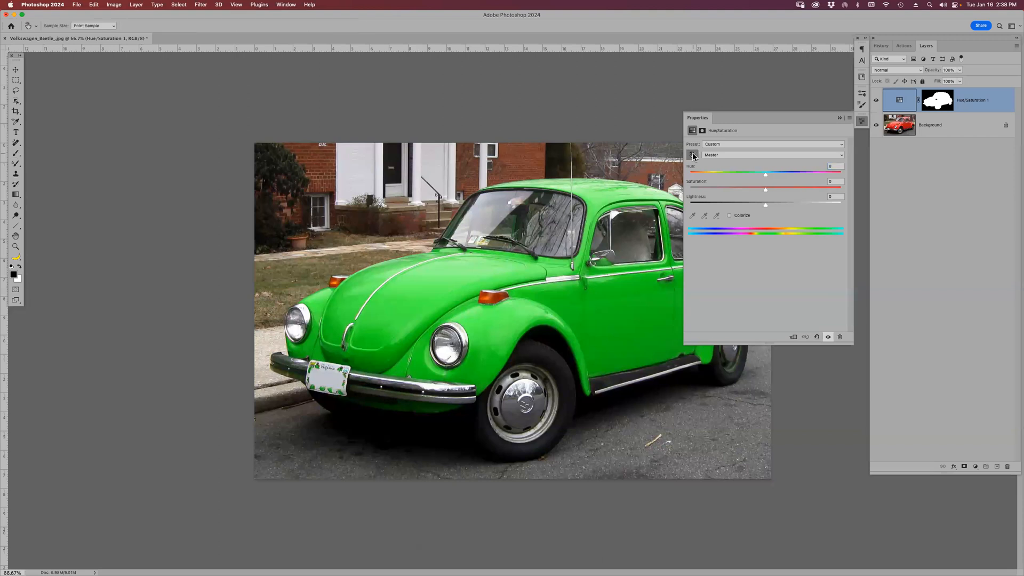
click(837, 118)
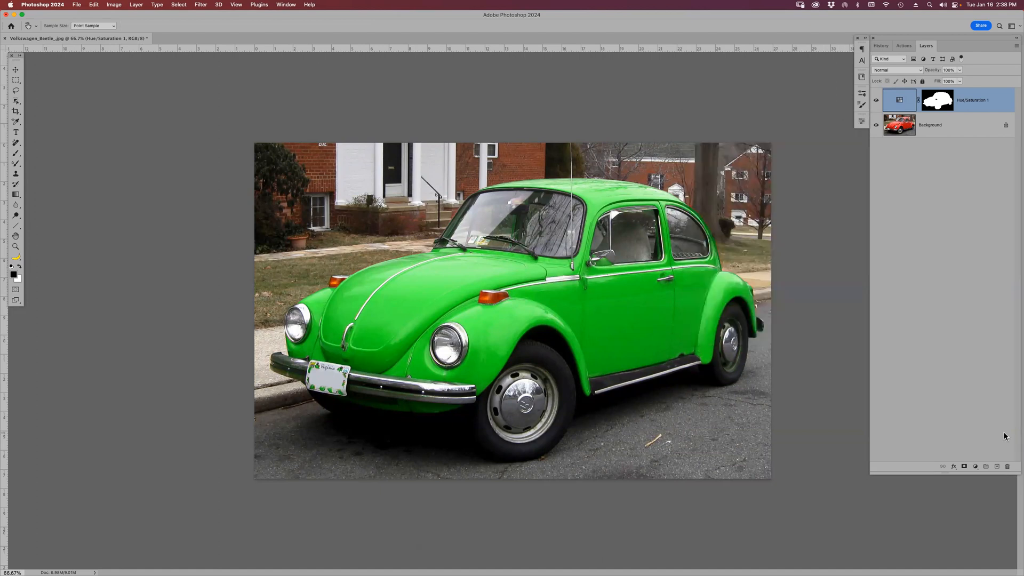
Step: Add a second Hue/Saturation adjustment layer above the first and target the reds by sampling the brick house wall
click(974, 467)
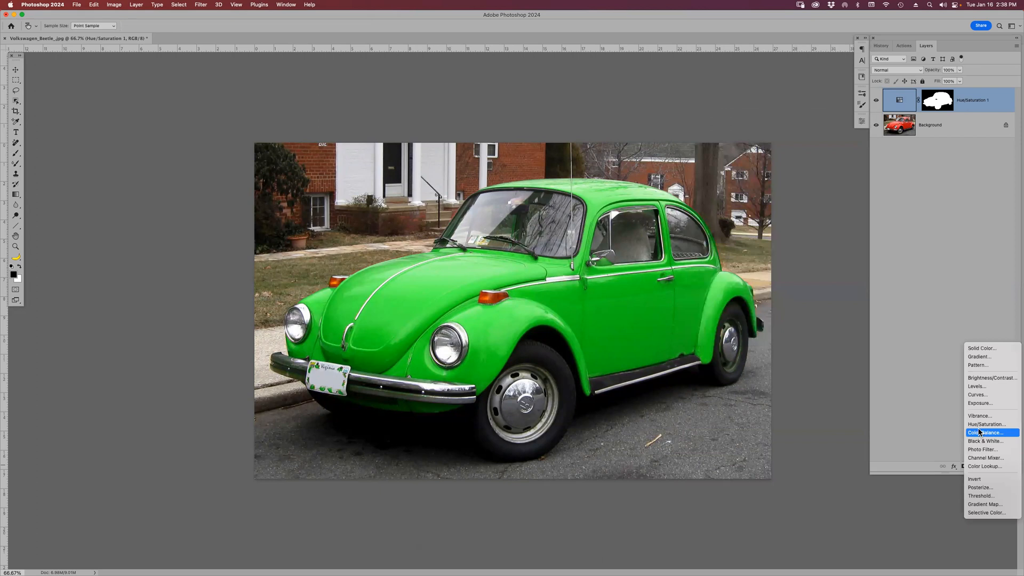
key(Escape)
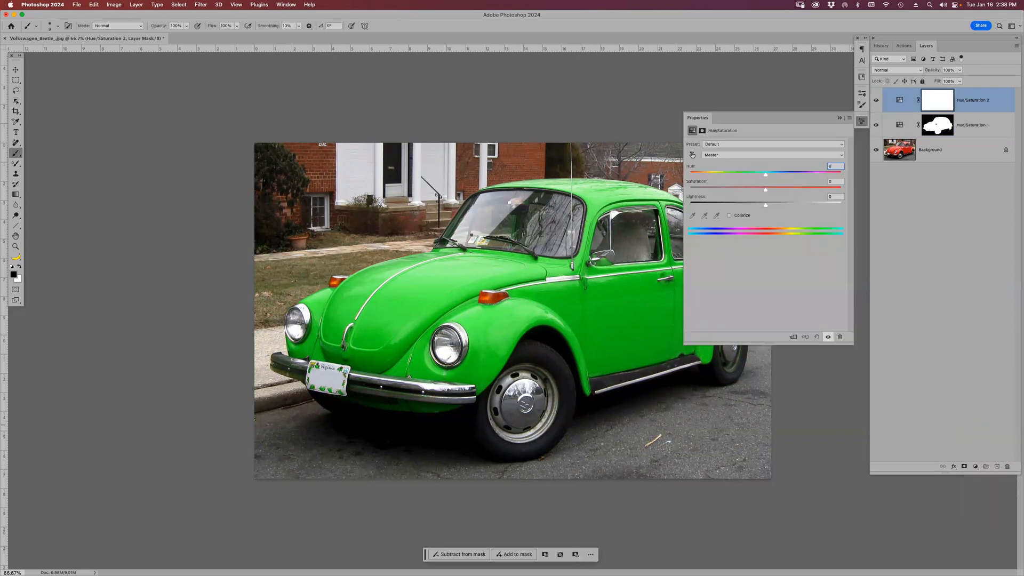
click(691, 155)
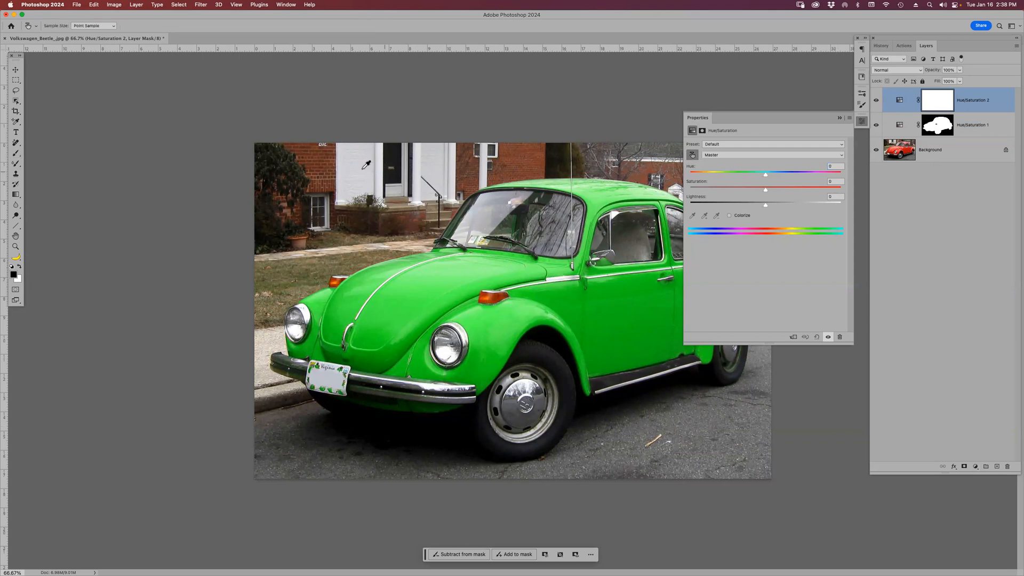
click(316, 164)
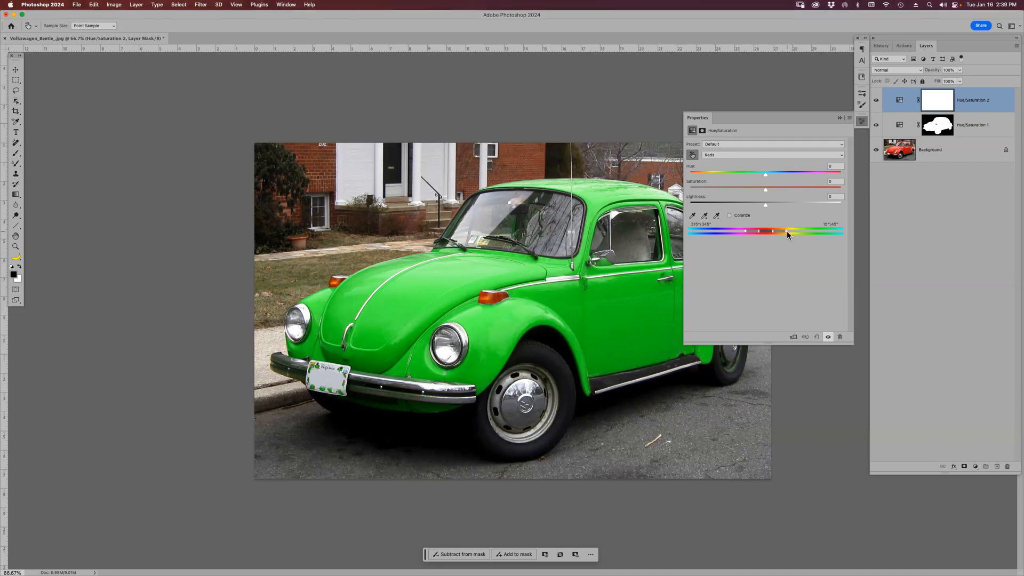
Step: Narrow the Reds range on the Hue/Saturation 2 layer and shift the brick's hue to purple, with Saturation at -6
drag(786, 232, 786, 230)
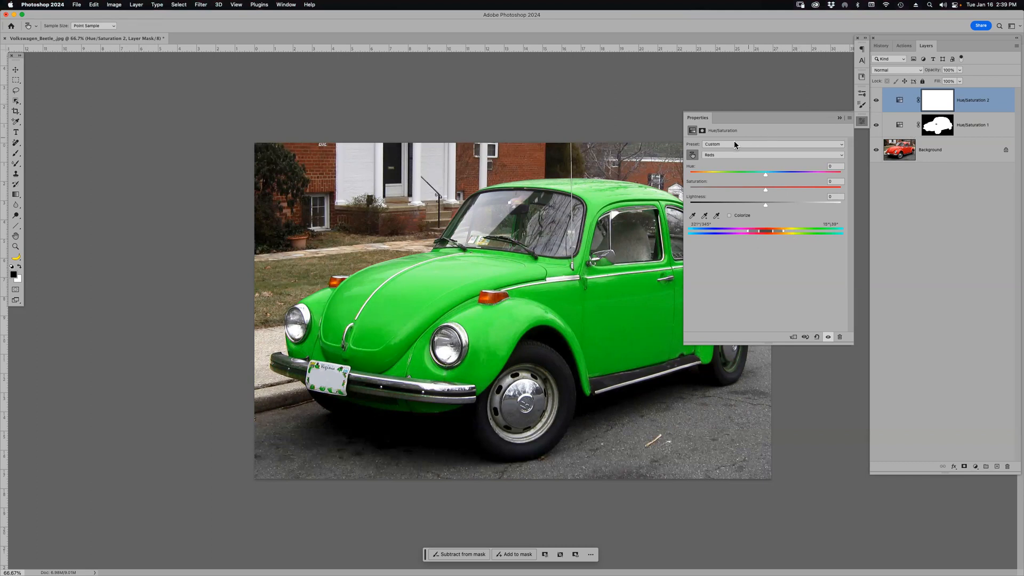
drag(765, 172, 719, 176)
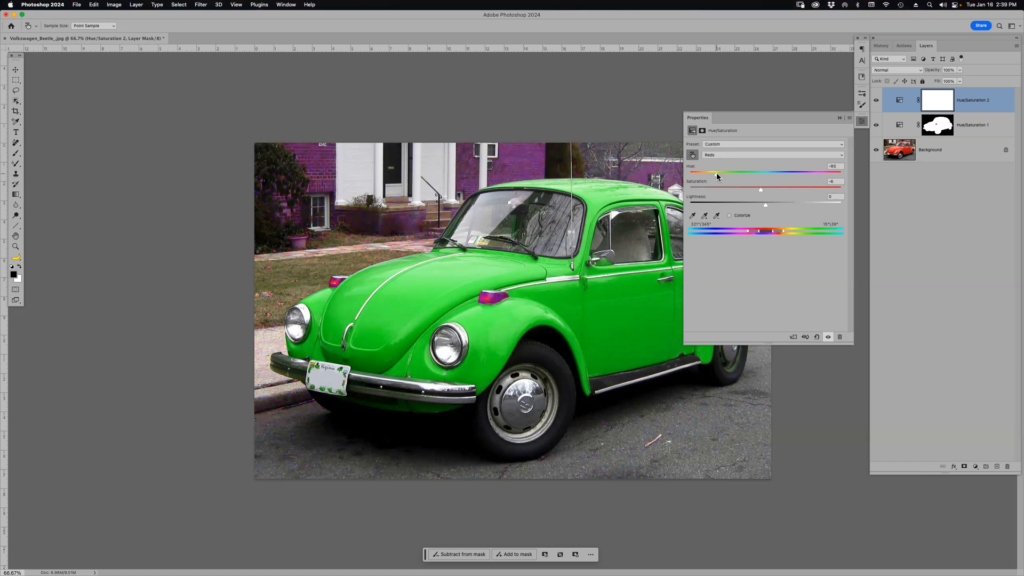
click(840, 118)
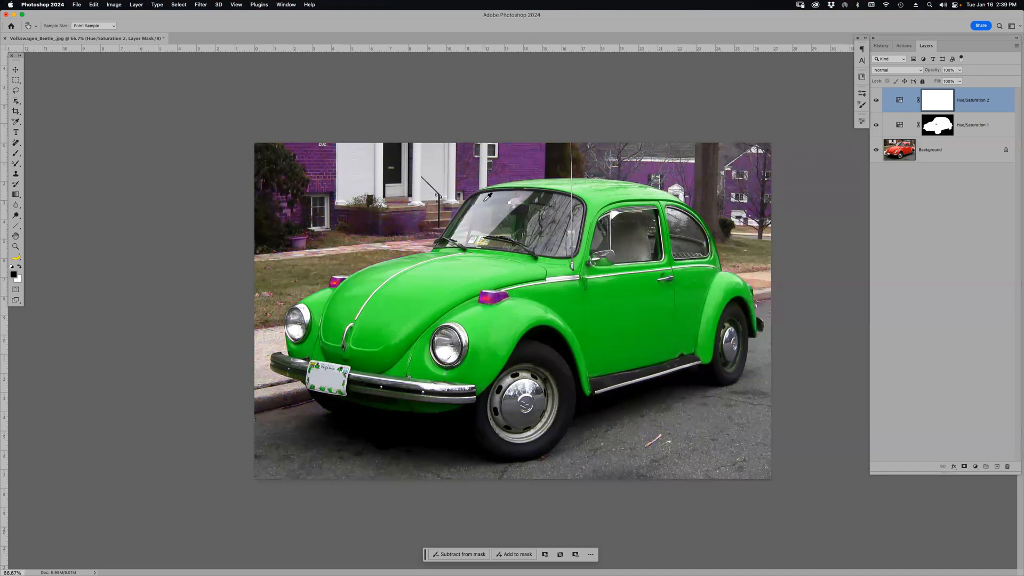
Step: Paint black on the Hue/Saturation 2 mask over the near turn signal to restore its orange, and compare it by undoing and redoing
key(z)
mouse_move(458, 261)
mouse_down()
mouse_move(515, 287)
mouse_move(537, 314)
mouse_up()
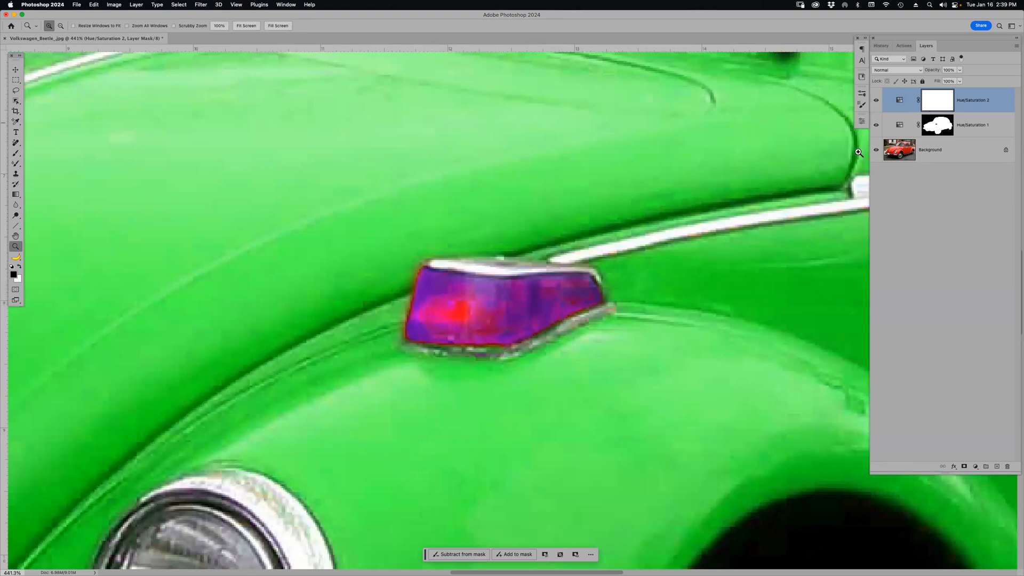
key(b)
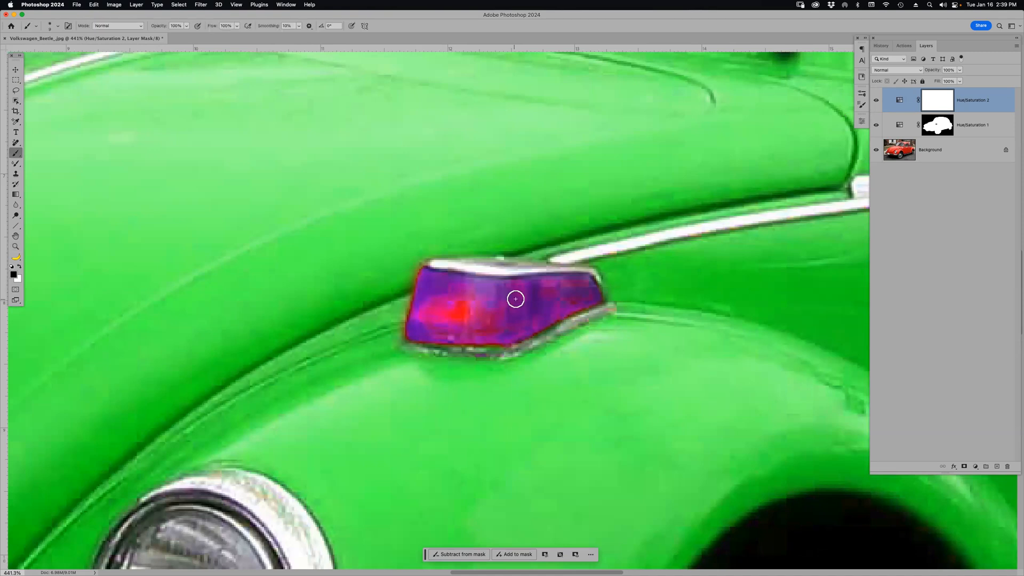
mouse_move(522, 297)
mouse_down()
mouse_move(580, 287)
mouse_move(437, 282)
mouse_move(417, 325)
mouse_move(503, 325)
mouse_move(597, 303)
mouse_move(589, 292)
mouse_move(480, 309)
mouse_move(510, 339)
mouse_move(407, 325)
mouse_move(442, 289)
mouse_move(559, 285)
mouse_move(453, 303)
mouse_move(484, 310)
mouse_move(573, 301)
mouse_move(506, 341)
mouse_move(490, 343)
mouse_move(594, 290)
mouse_move(577, 277)
mouse_up()
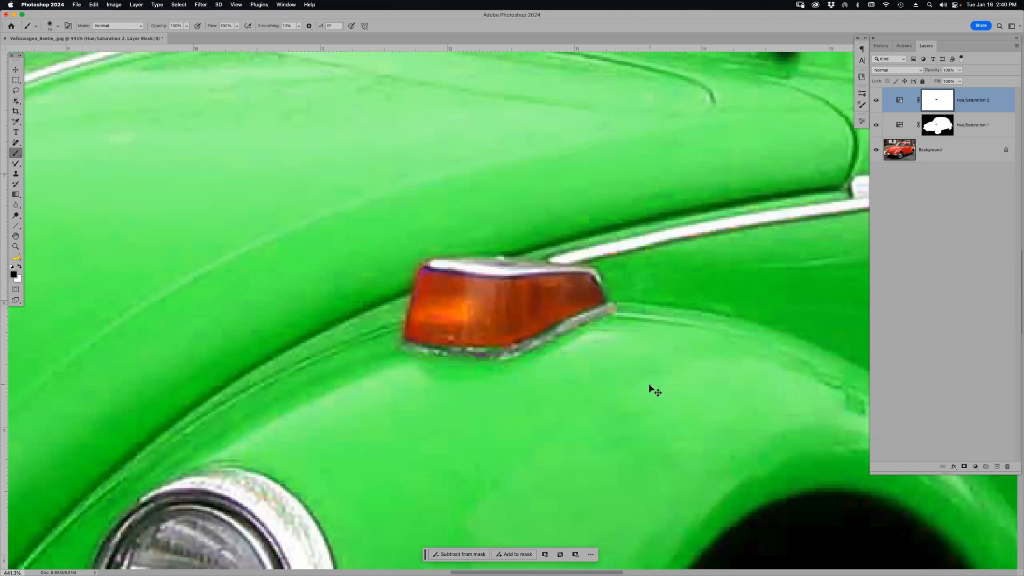
key(super+0)
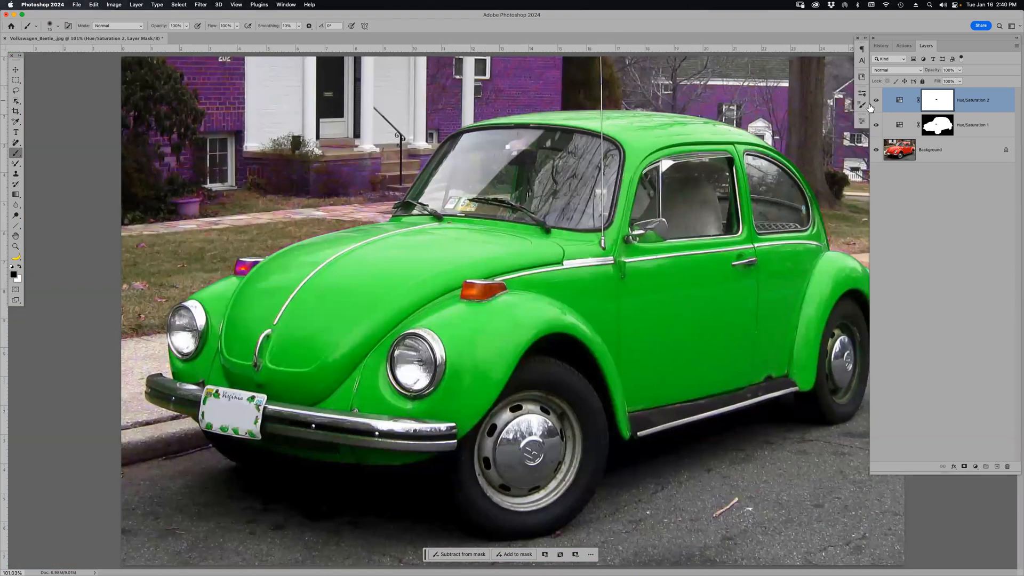
key(super+z)
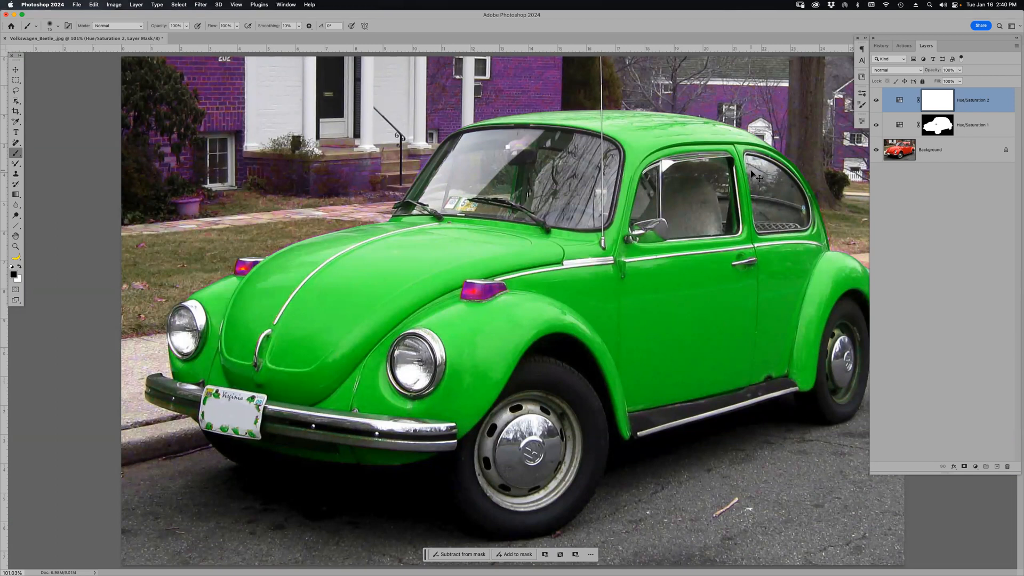
key(super+shift+z)
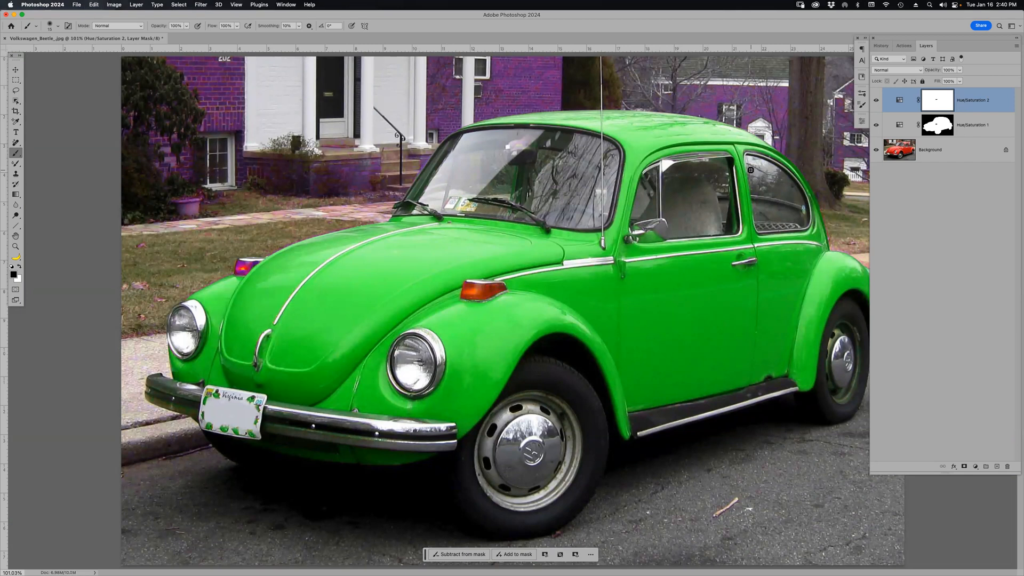